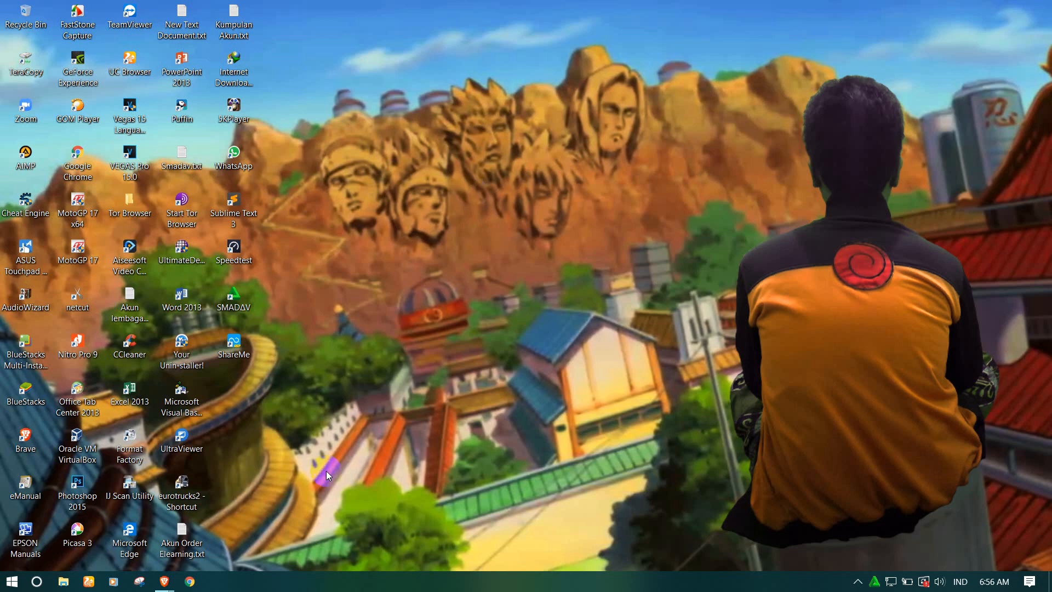
# Switch to the e-learning admin browser window and open its Pengaturan page.
pyautogui.click(176, 565)
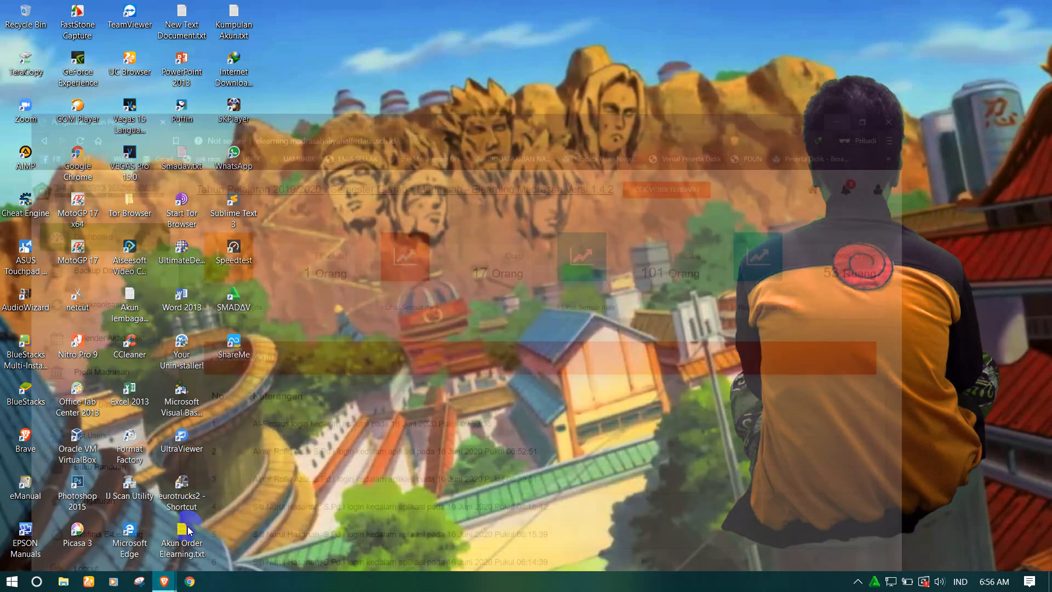
pyautogui.scroll(-3, 303, 212)
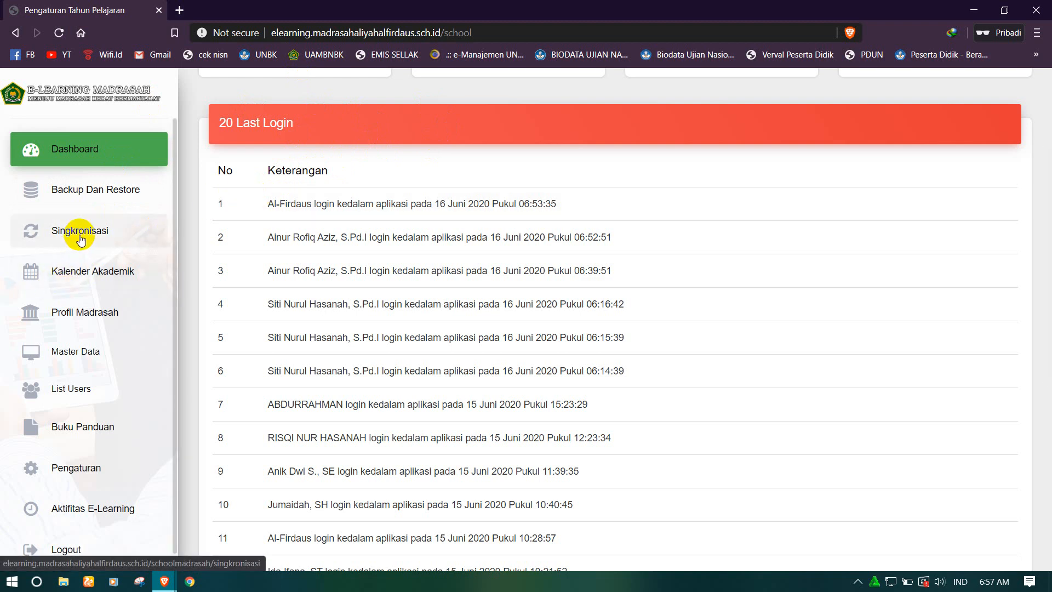
pyautogui.scroll(-1, 80, 237)
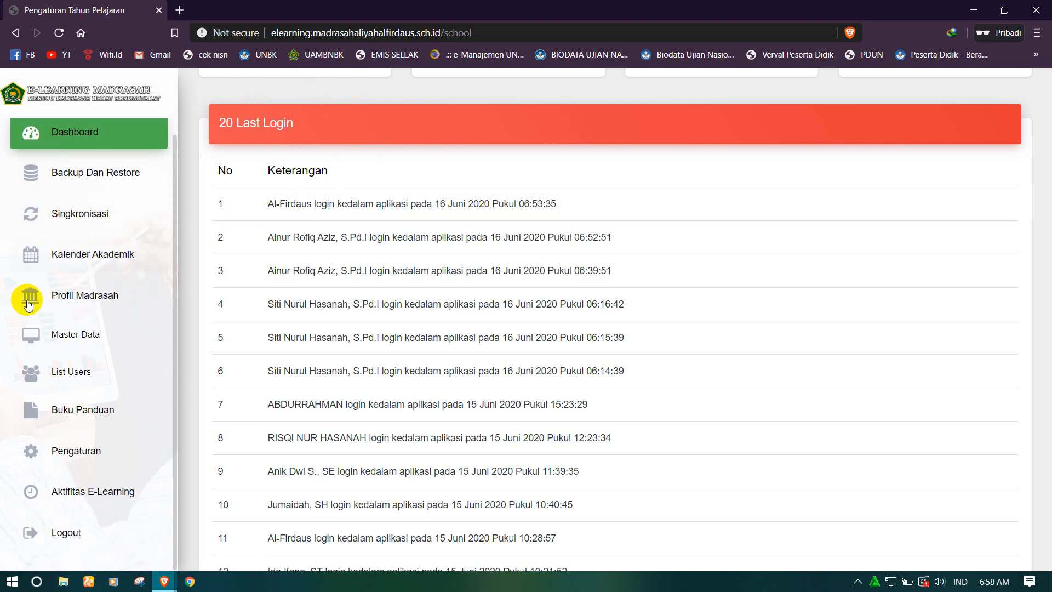
pyautogui.click(79, 462)
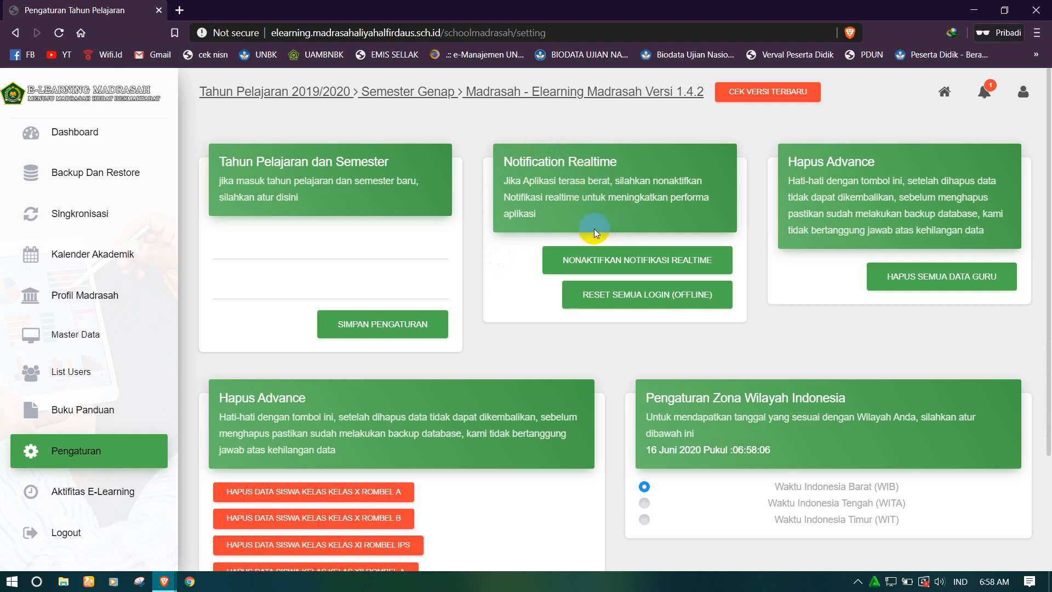
# Deactivate the realtime notifications and confirm the change.
pyautogui.click(566, 263)
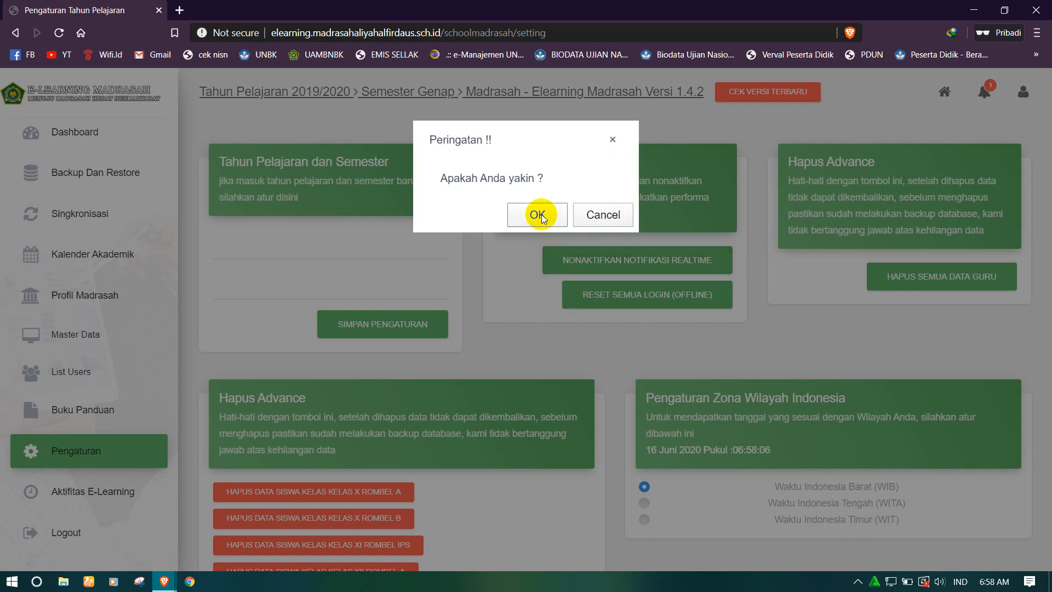
pyautogui.click(537, 214)
pyautogui.click(603, 213)
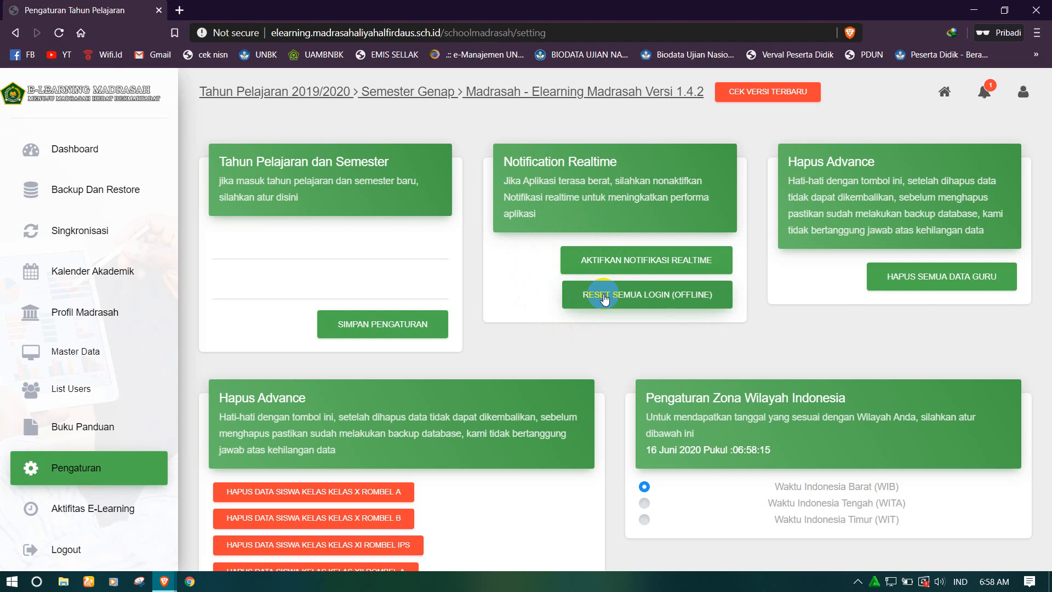
pyautogui.click(1023, 92)
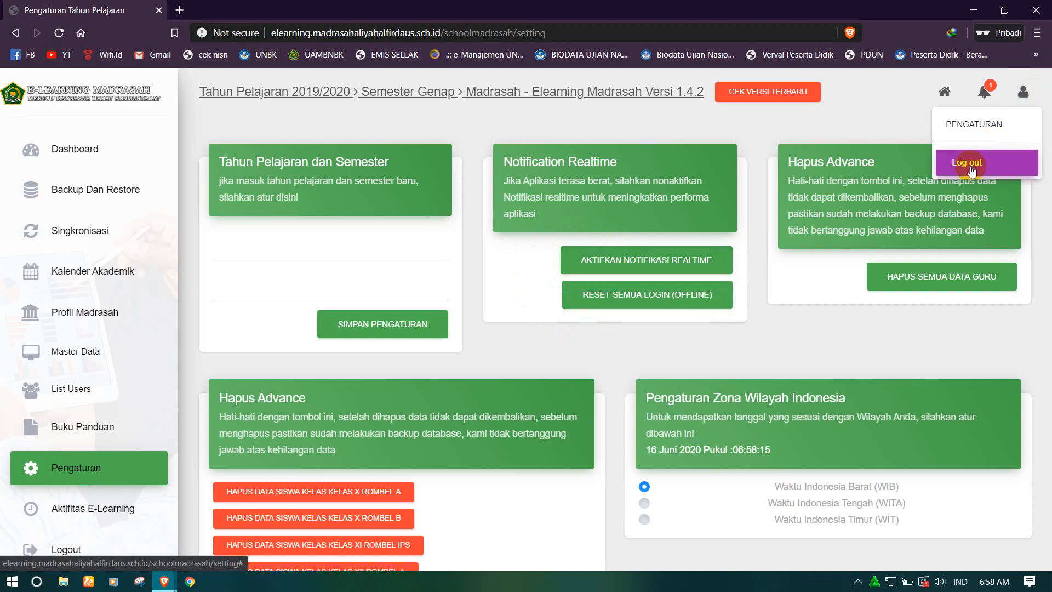
pyautogui.click(902, 97)
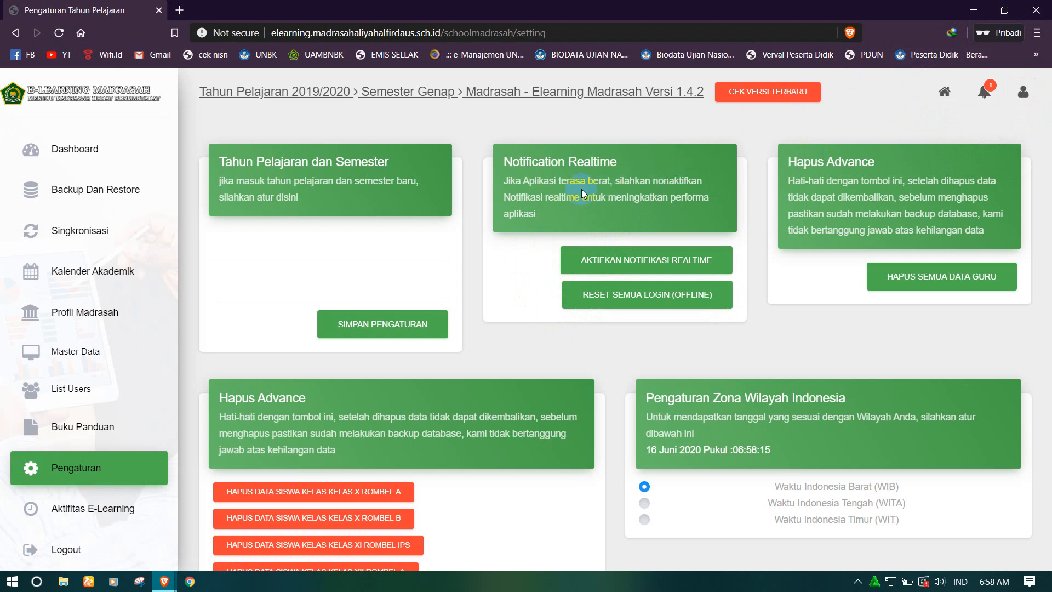
# Reset all user logins to offline and confirm the reset.
pyautogui.click(569, 298)
pyautogui.click(582, 300)
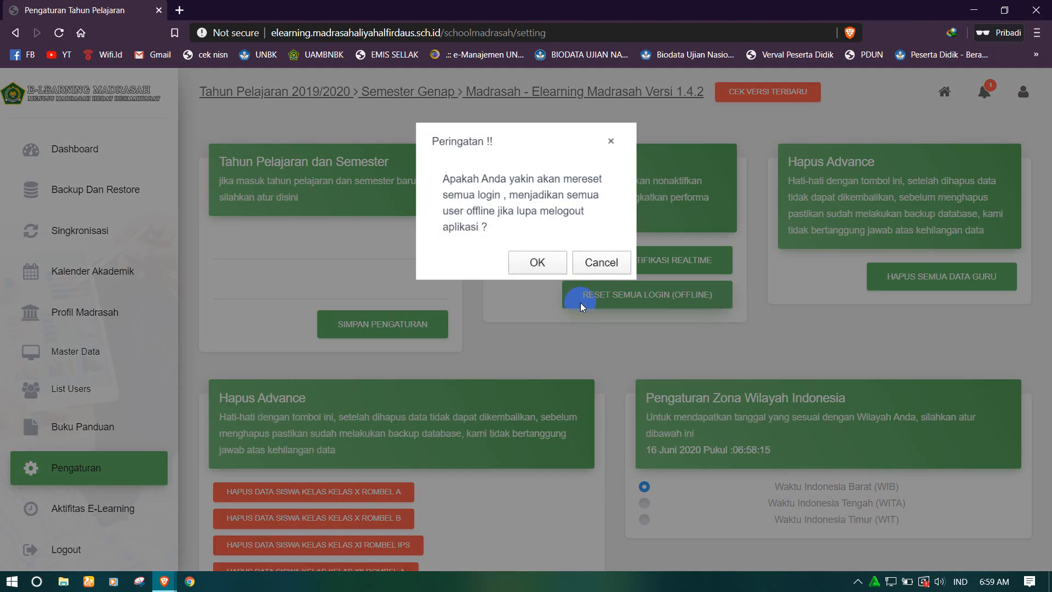
pyautogui.click(518, 272)
pyautogui.click(612, 216)
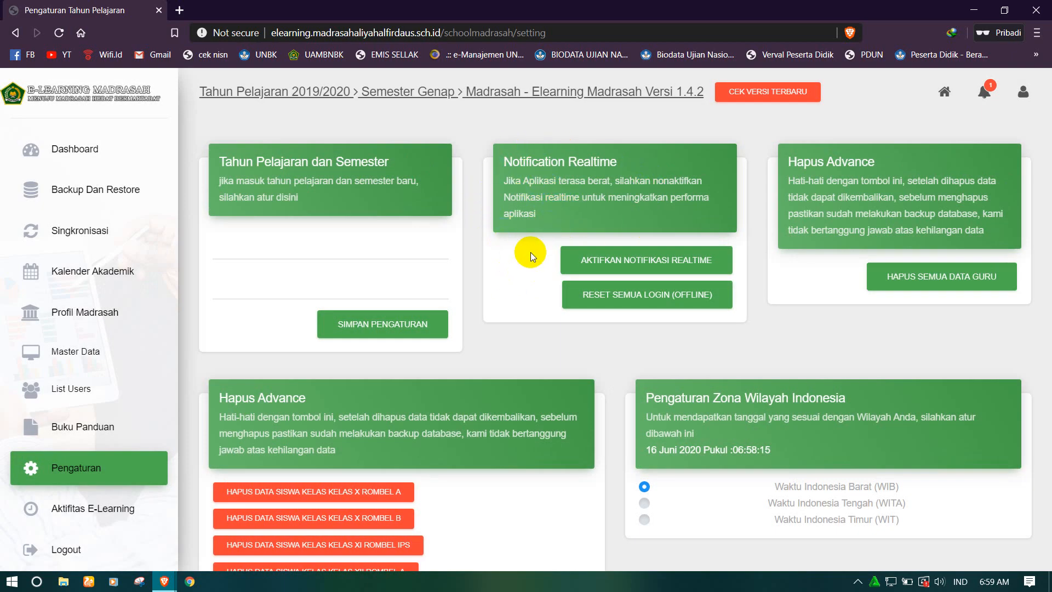
# Set the Indonesian regional time zone to Waktu Indonesia Barat (WIB) and acknowledge the change.
pyautogui.click(585, 308)
pyautogui.scroll(-2, 697, 301)
pyautogui.click(655, 400)
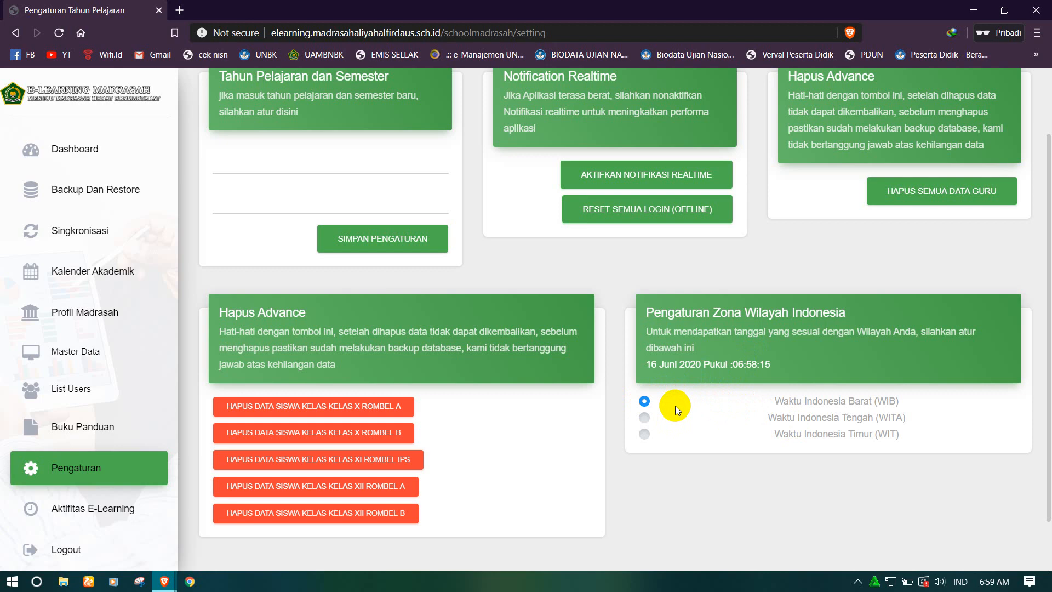
pyautogui.click(645, 401)
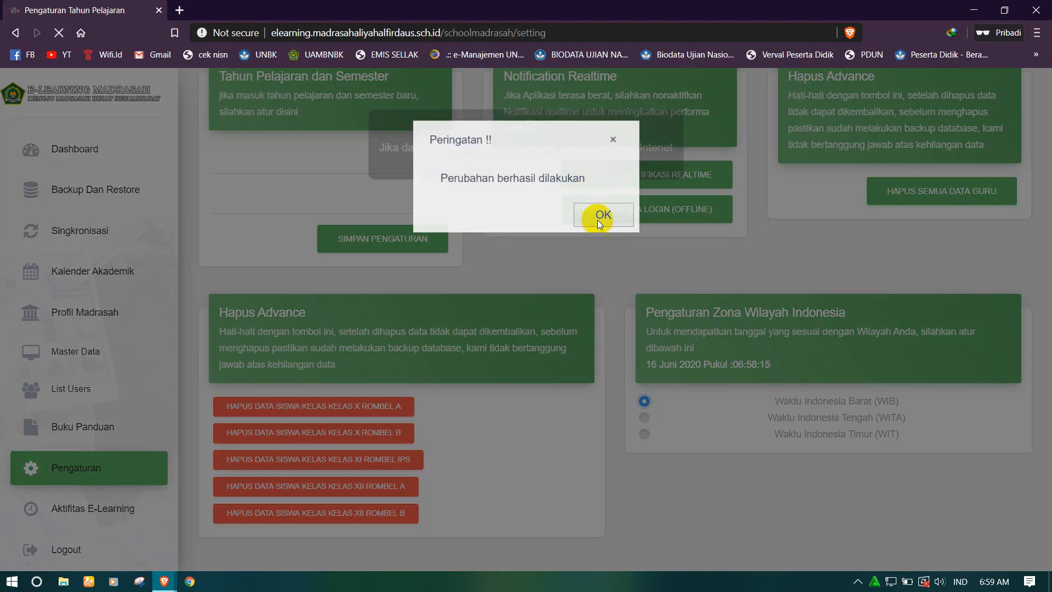
pyautogui.click(603, 215)
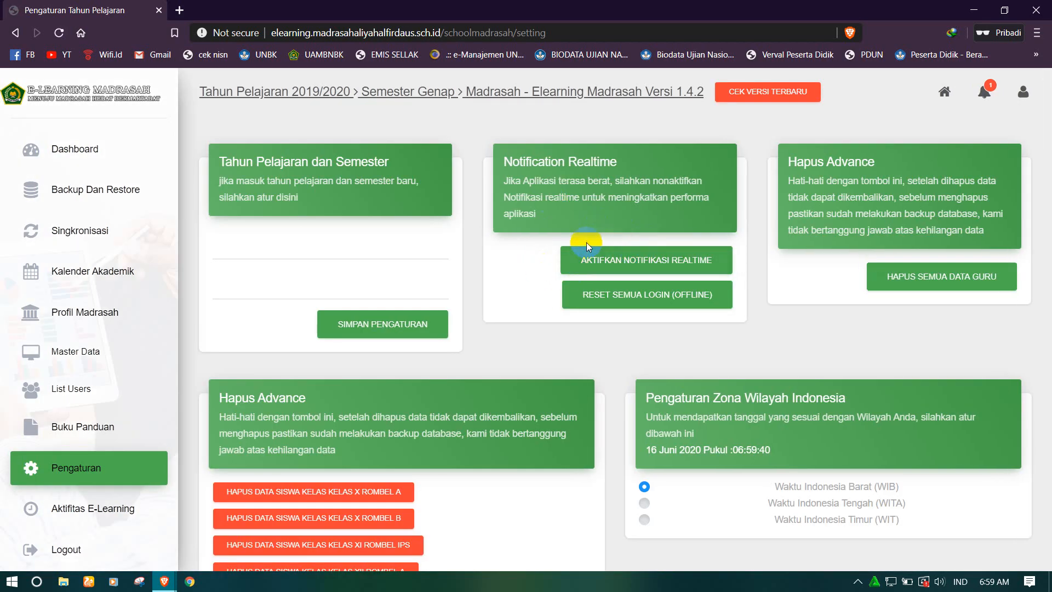
# Switch to the teacher's browser window and open the online class Kelas XA from Forum Madrasah.
pyautogui.click(973, 10)
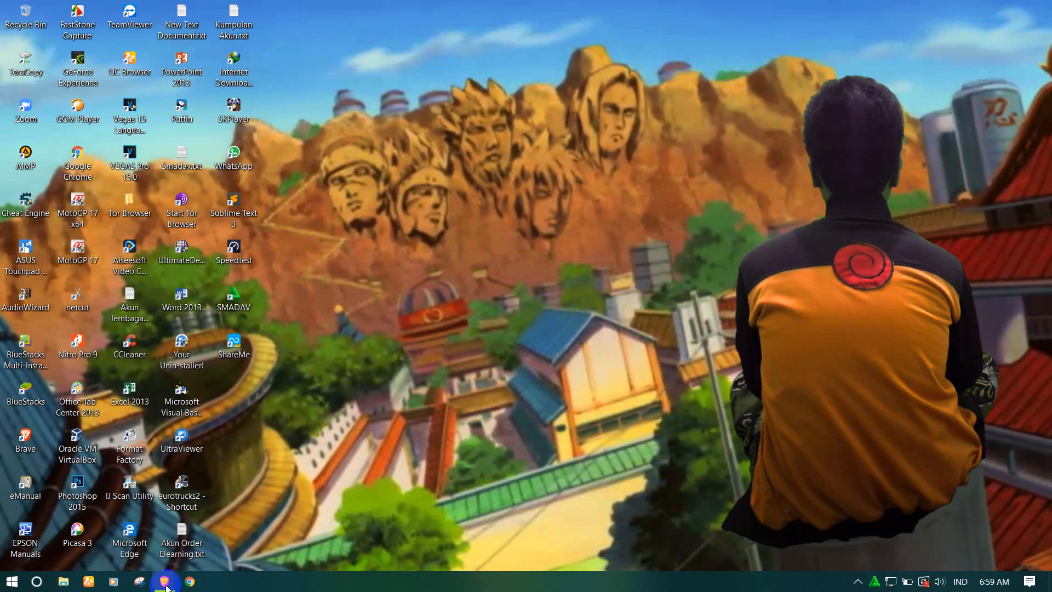
pyautogui.moveTo(166, 586)
pyautogui.click(88, 526)
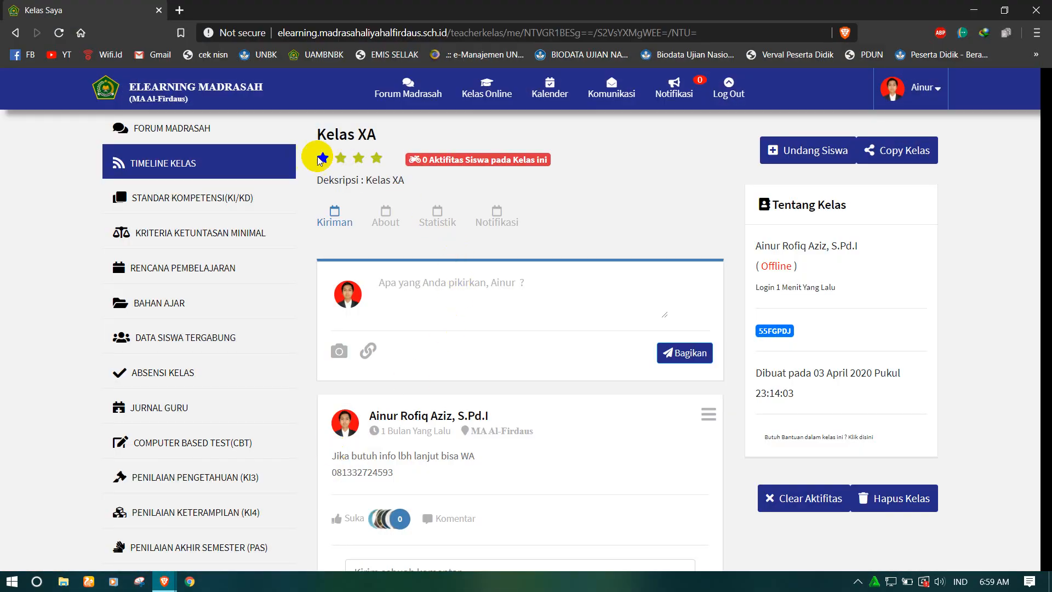
pyautogui.click(412, 94)
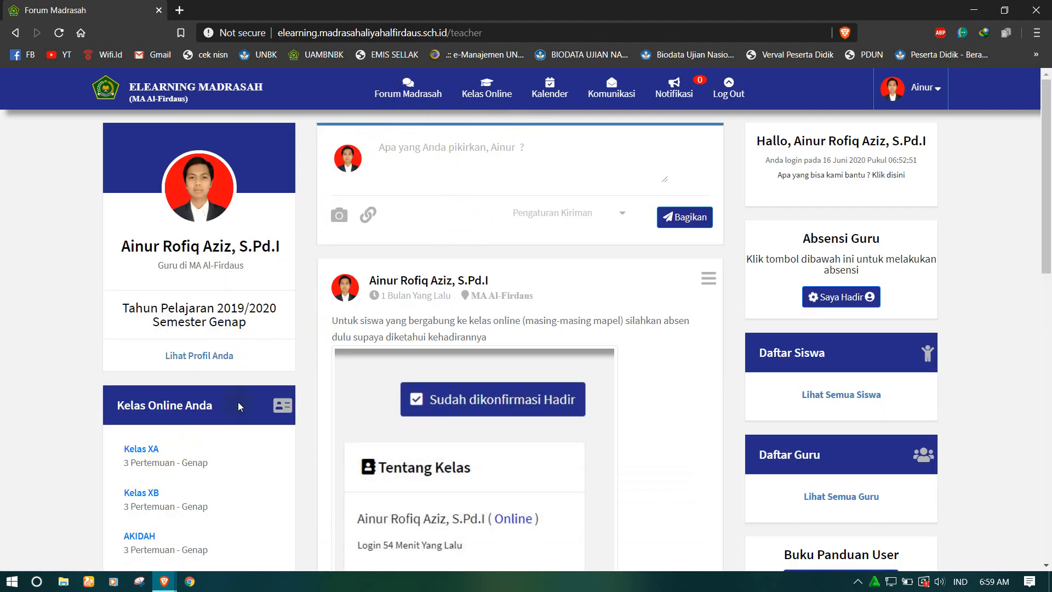
pyautogui.click(152, 458)
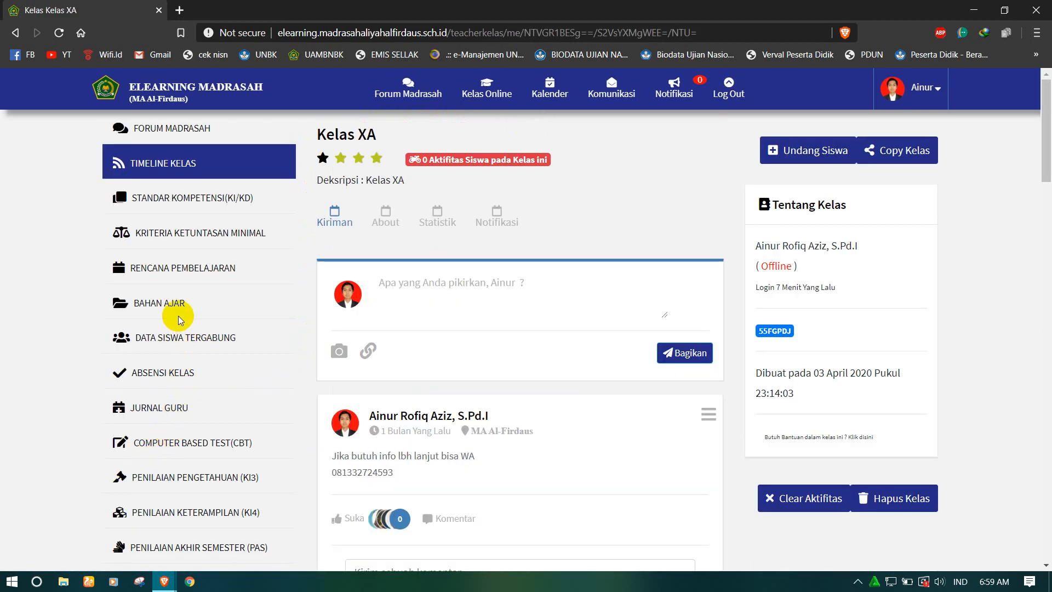
# Start a new CBT exam in the Computer Based Test list of Kelas XA.
pyautogui.scroll(-10, 179, 316)
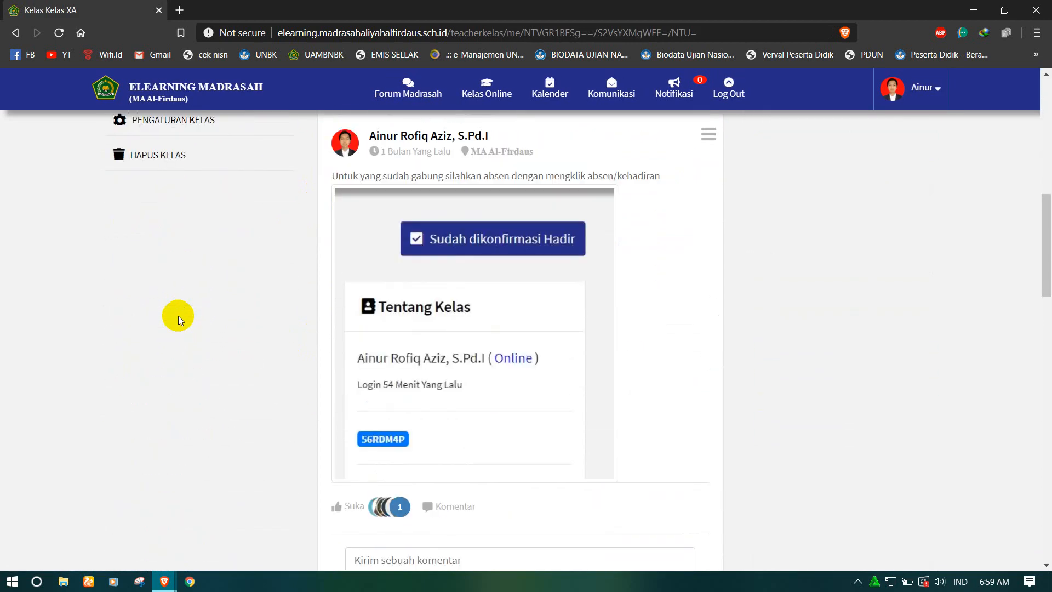
pyautogui.scroll(5, 179, 316)
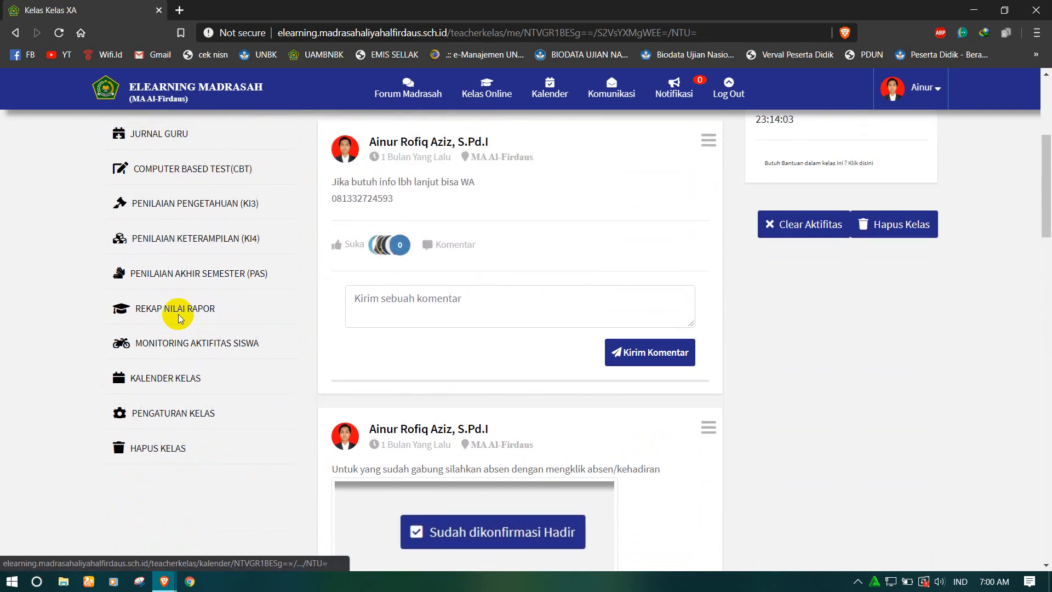
pyautogui.click(182, 172)
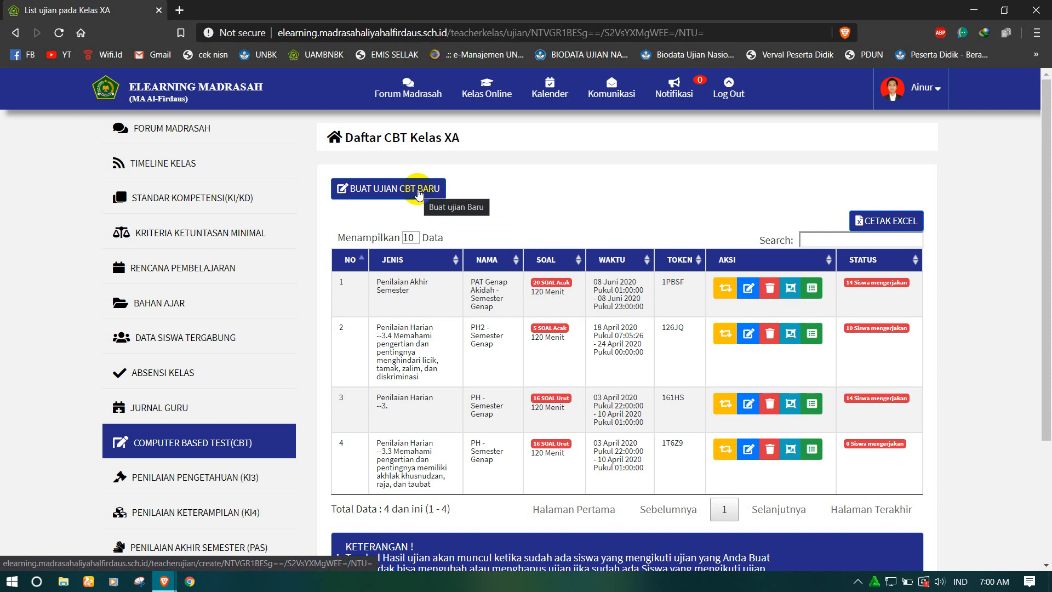
pyautogui.click(393, 189)
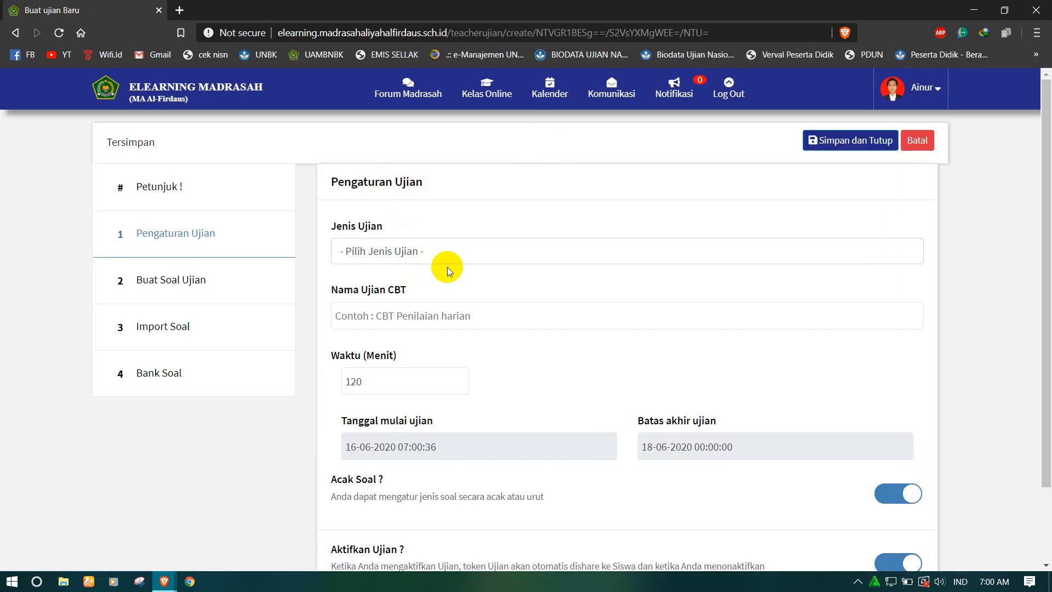
# Set the exam type to Penilaian Akhir Semester and name the exam PAT AKIDAH AKHLAK.
pyautogui.click(370, 258)
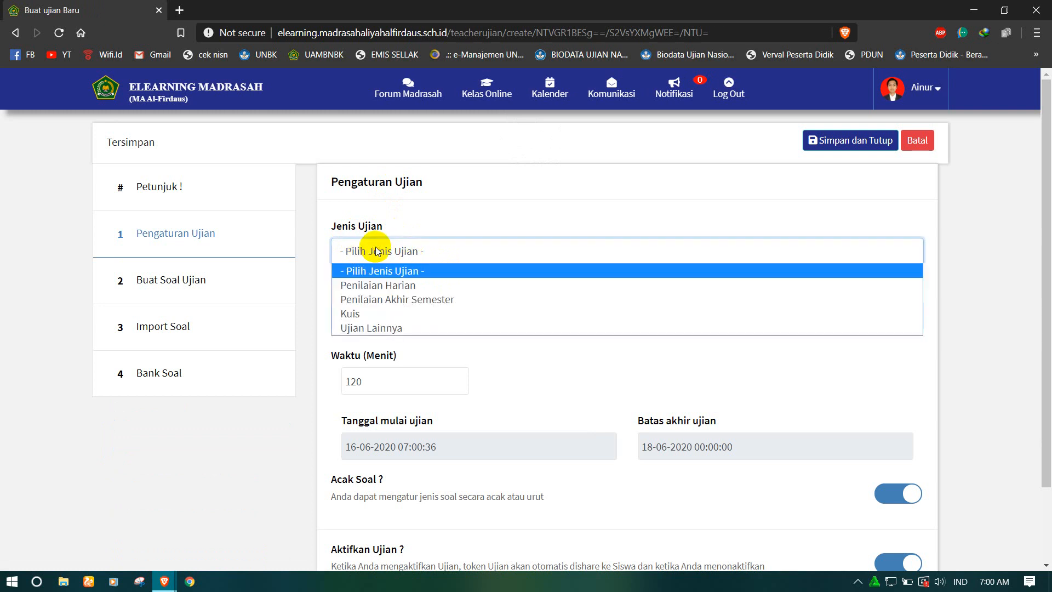
pyautogui.click(366, 300)
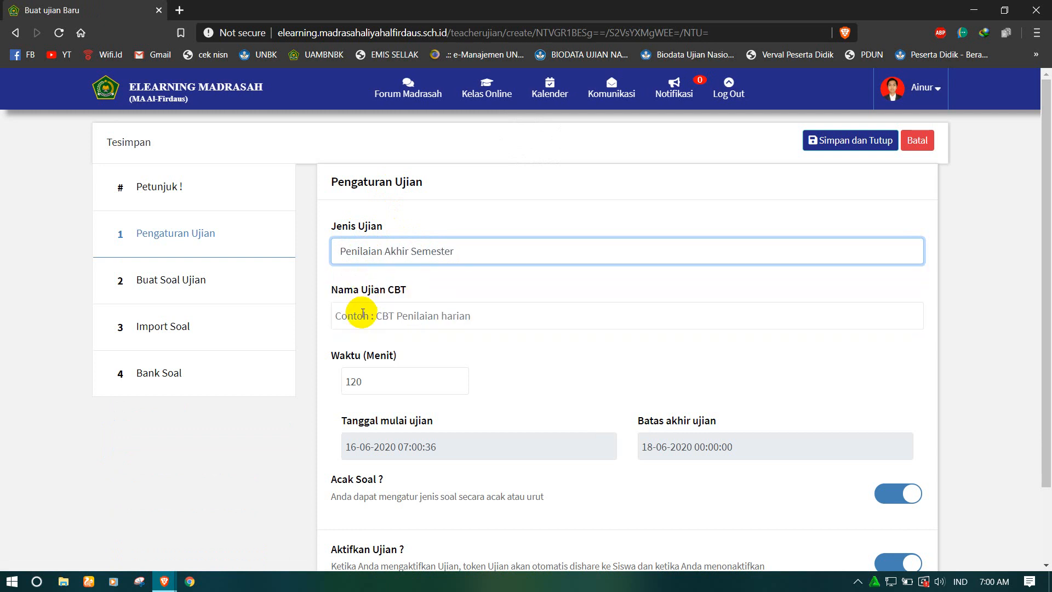
pyautogui.click(364, 311)
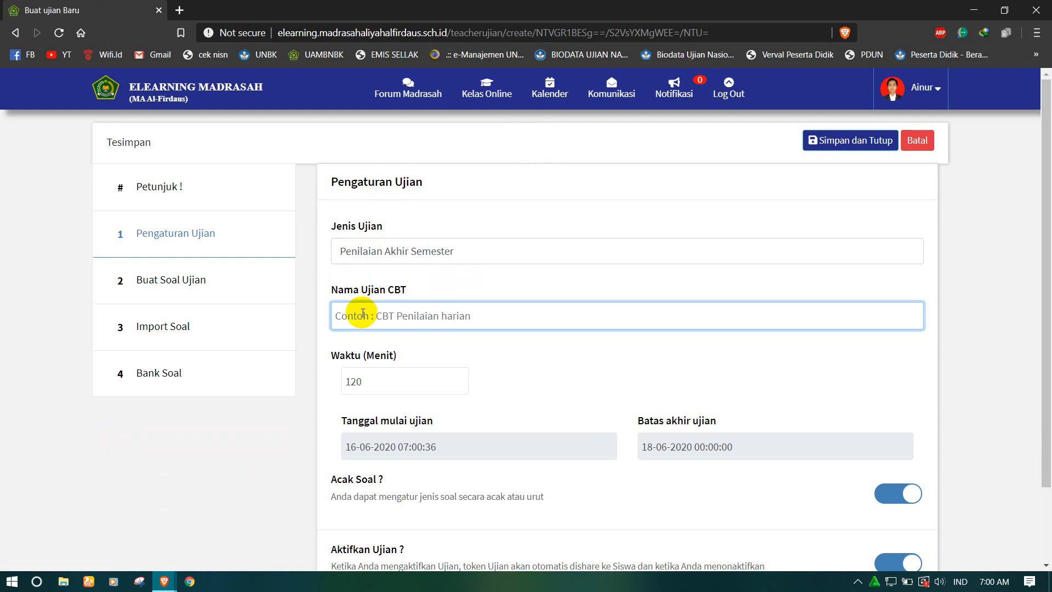
pyautogui.write('PAT')
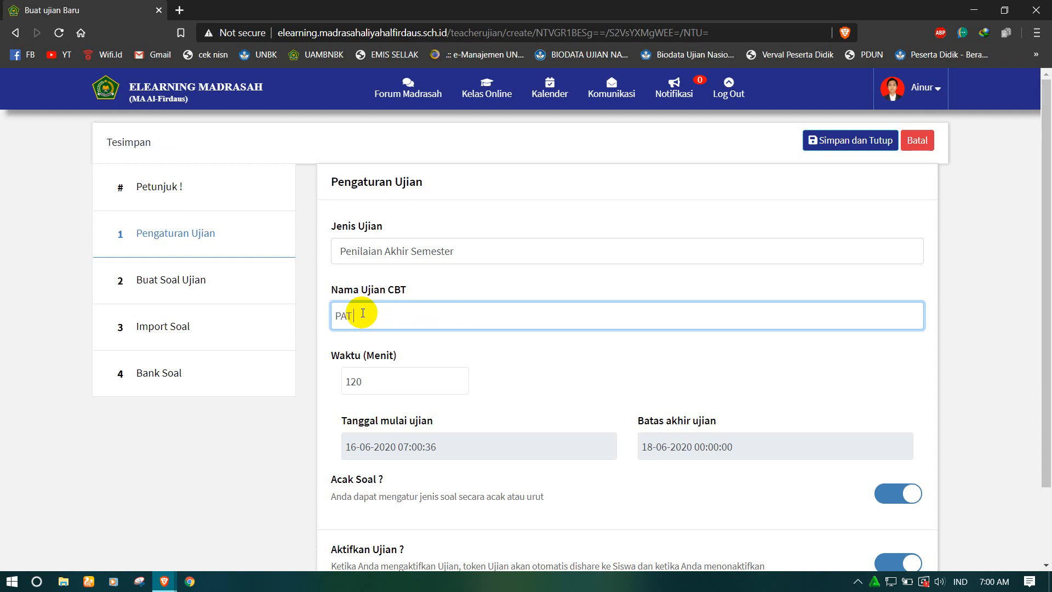
pyautogui.write(' AK')
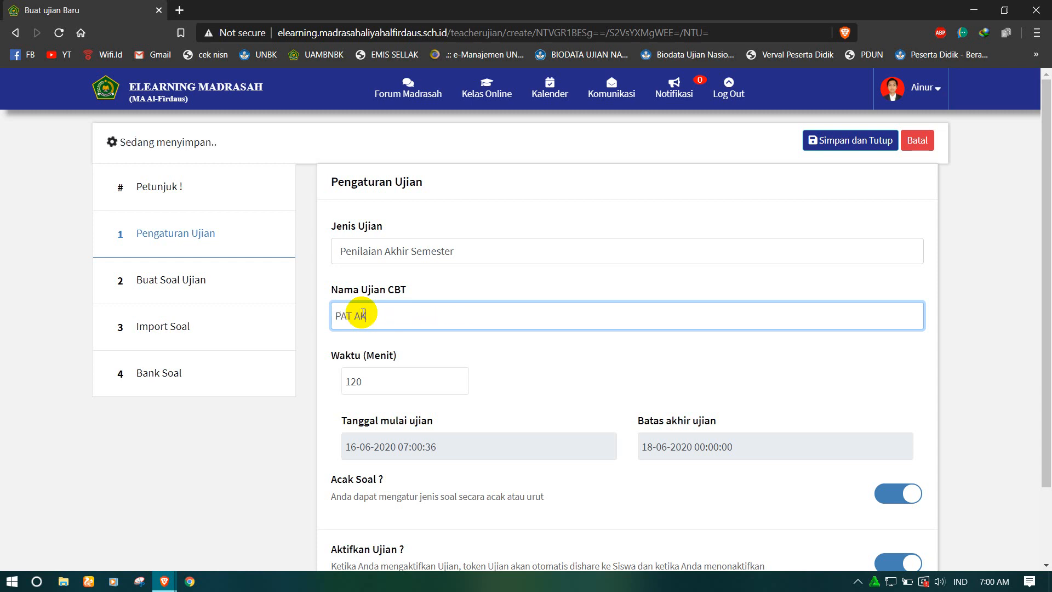
pyautogui.write('IDAH AKHLAK')
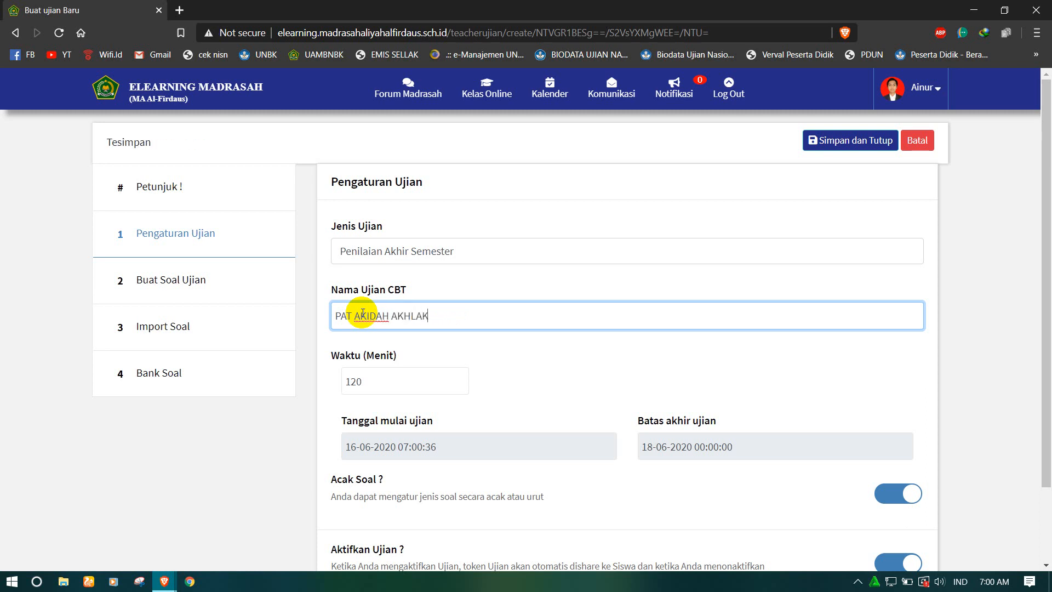
# Set the exam duration to 60 minutes.
pyautogui.scroll(-2, 411, 378)
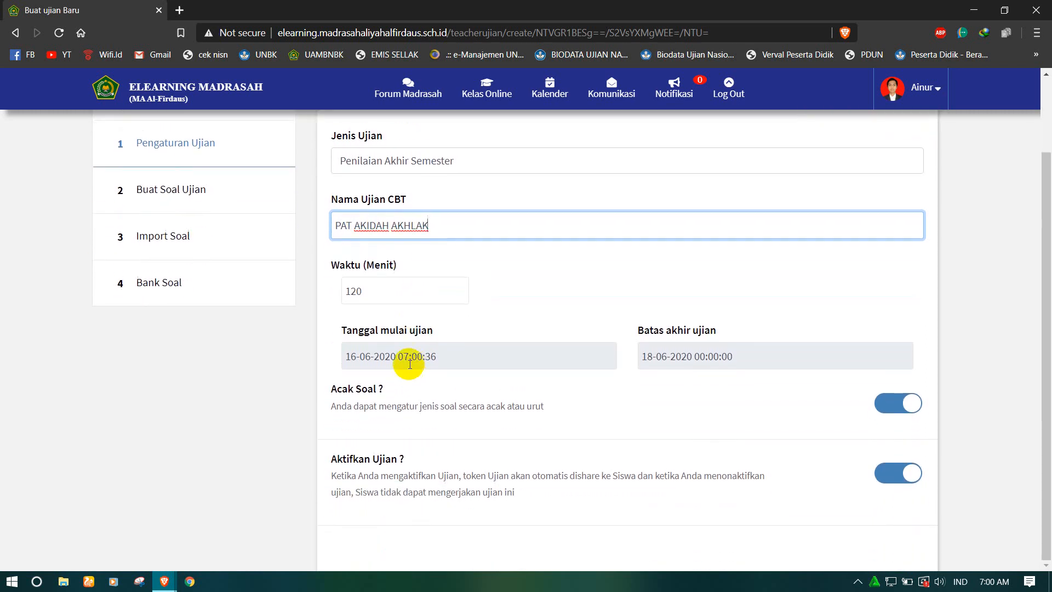
pyautogui.moveTo(379, 297); pyautogui.dragTo(332, 291)
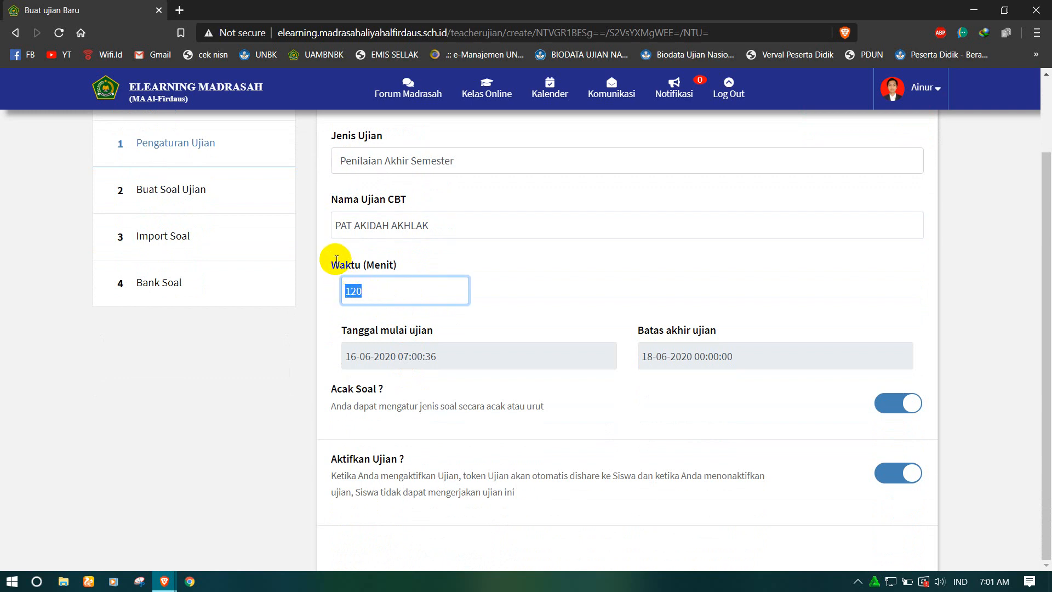
pyautogui.write('60')
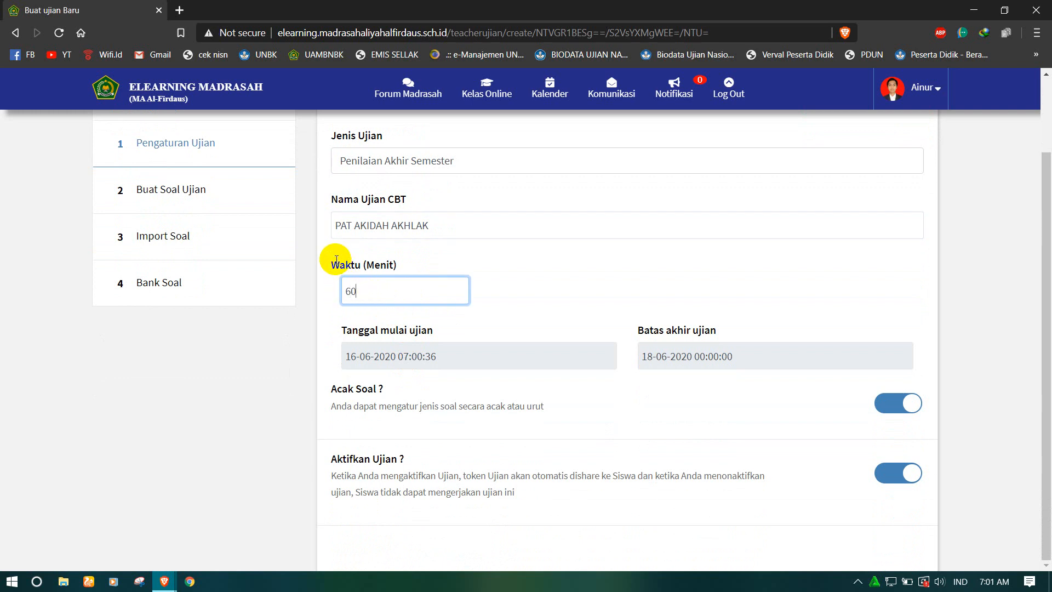
pyautogui.click(335, 312)
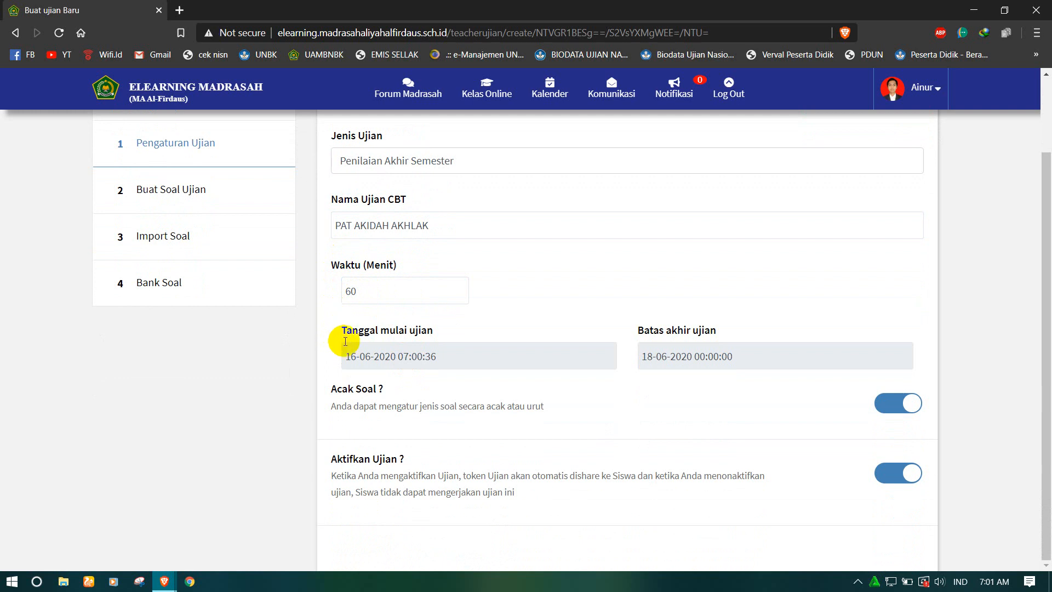
# Set the exam start to 16-06-2020 at 04:00.
pyautogui.click(532, 356)
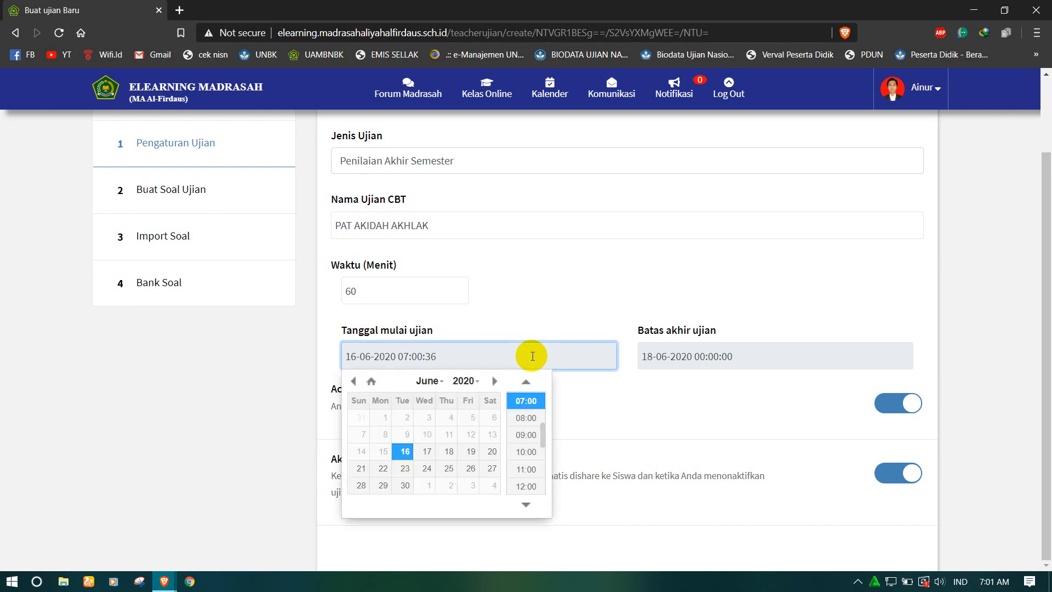
pyautogui.click(526, 382)
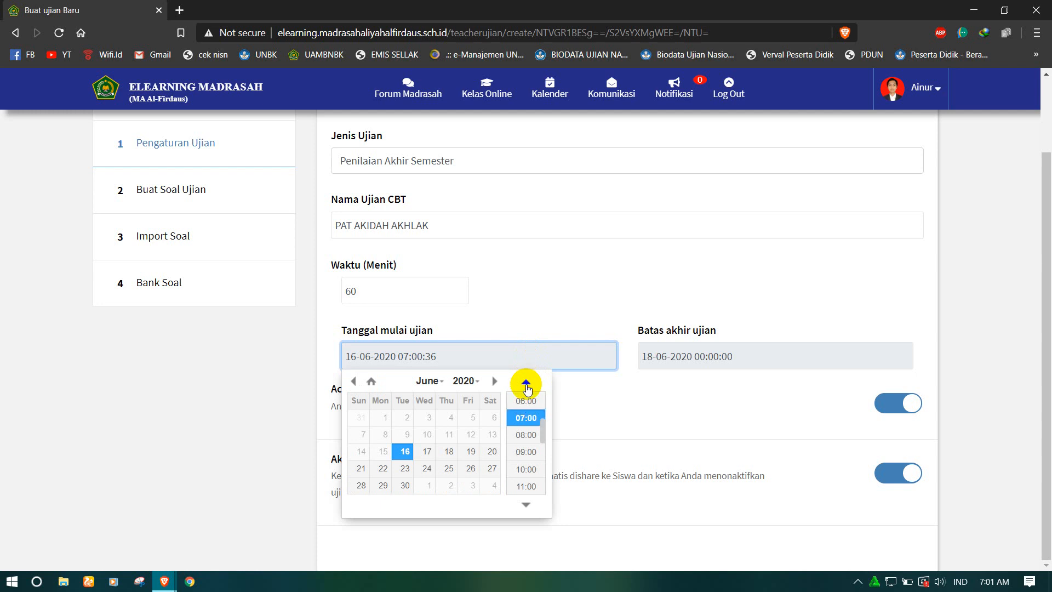
pyautogui.click(526, 383)
pyautogui.click(526, 382)
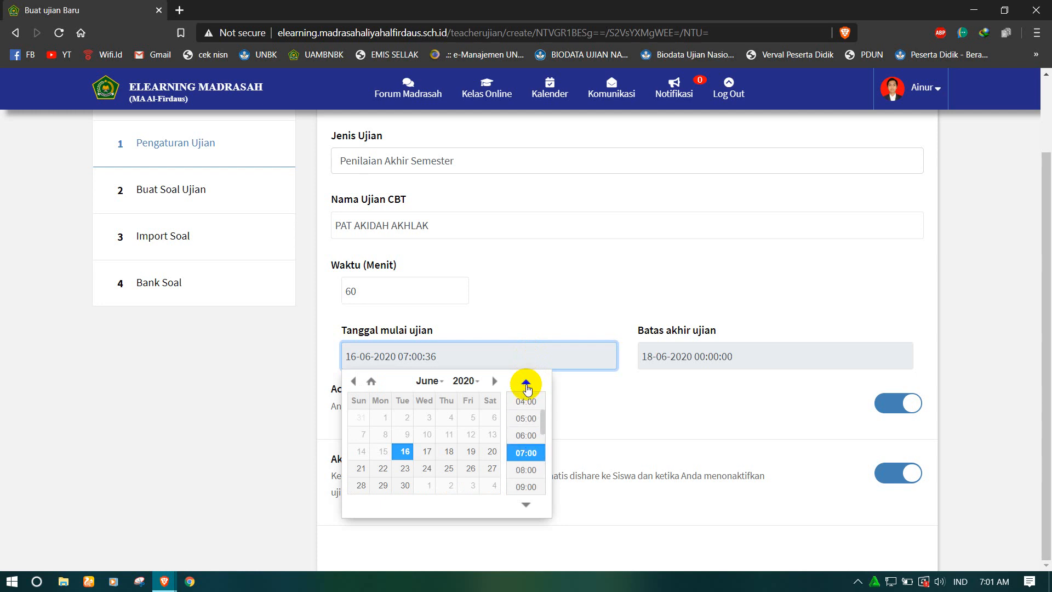
pyautogui.click(527, 403)
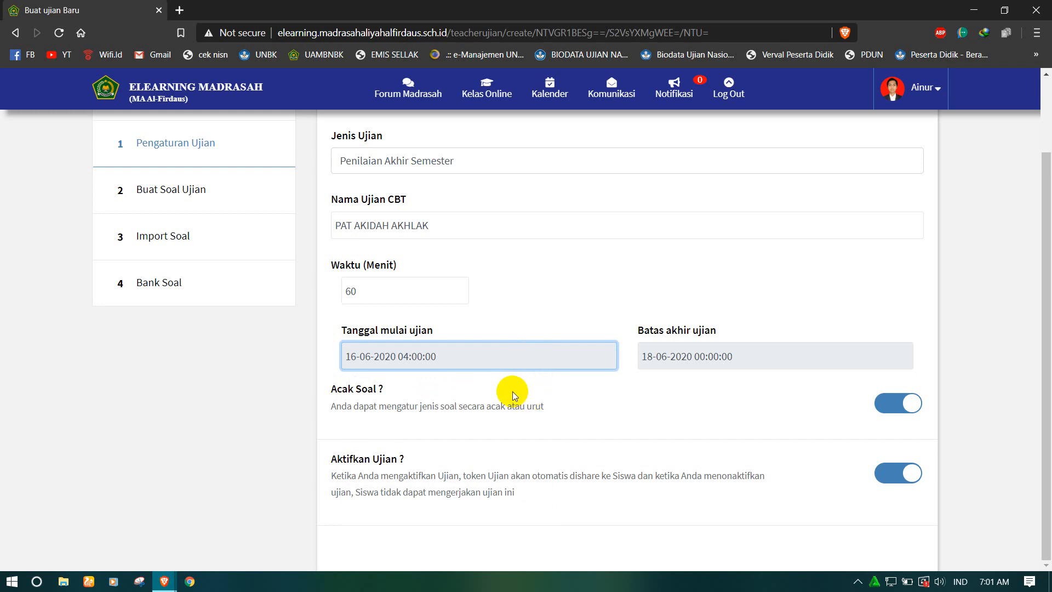
# Set the exam's end limit to 16-06-2020 at 23:00.
pyautogui.click(661, 354)
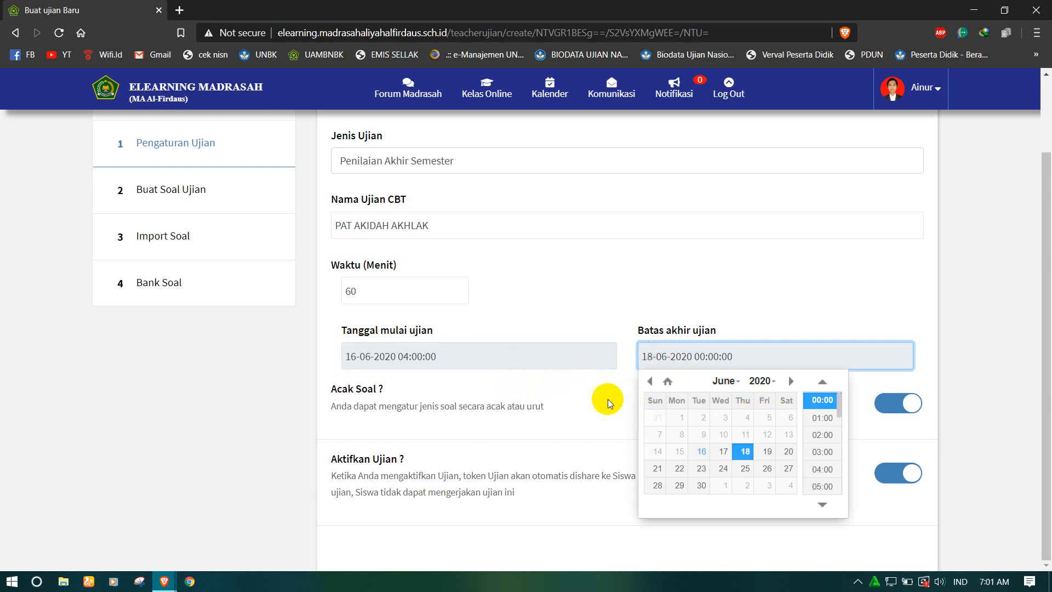
pyautogui.click(703, 453)
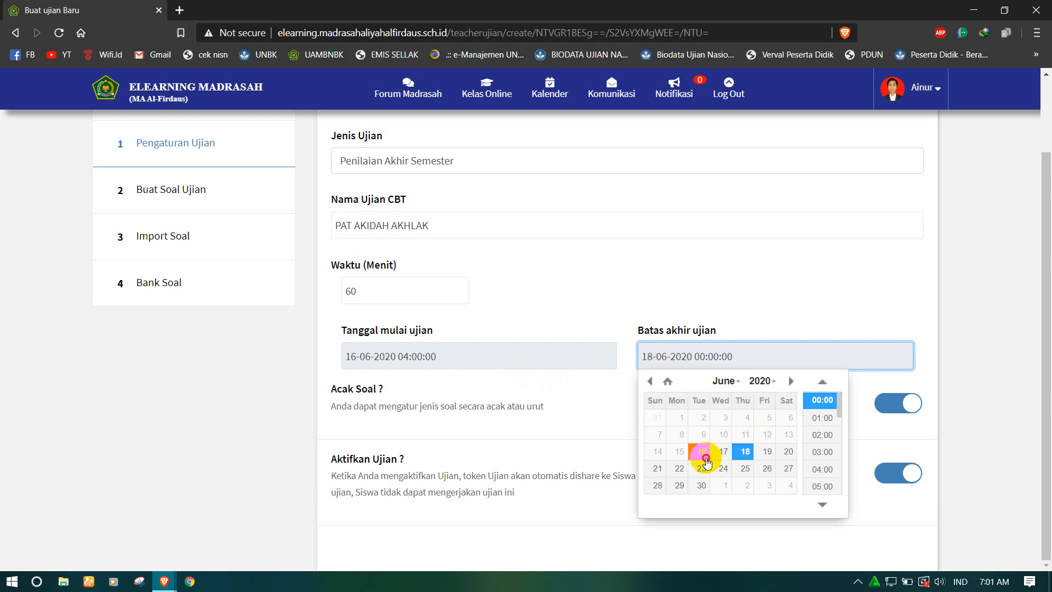
pyautogui.click(822, 406)
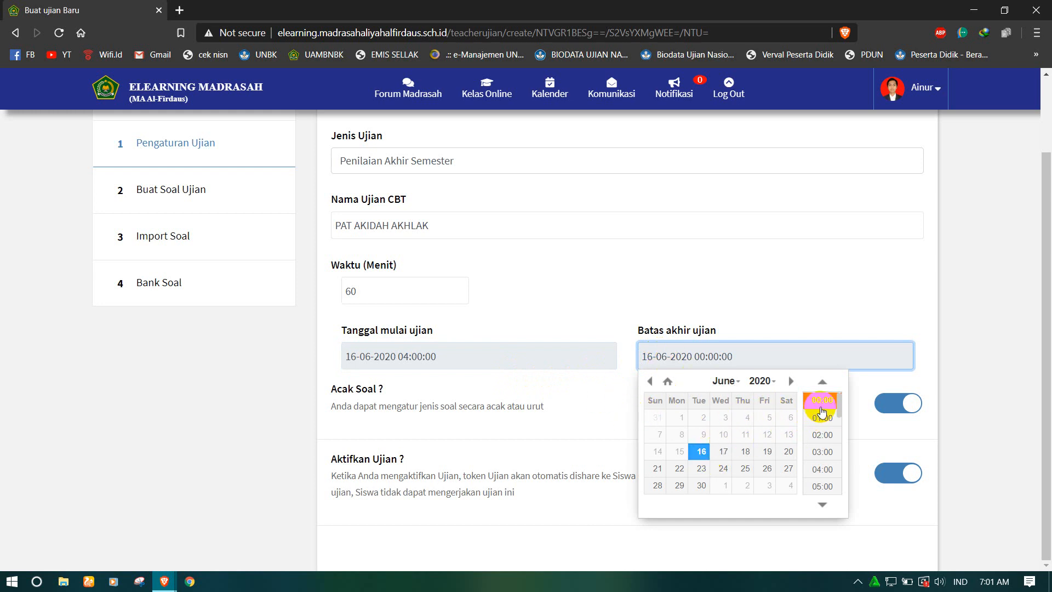
pyautogui.scroll(-6, 821, 411)
pyautogui.click(822, 485)
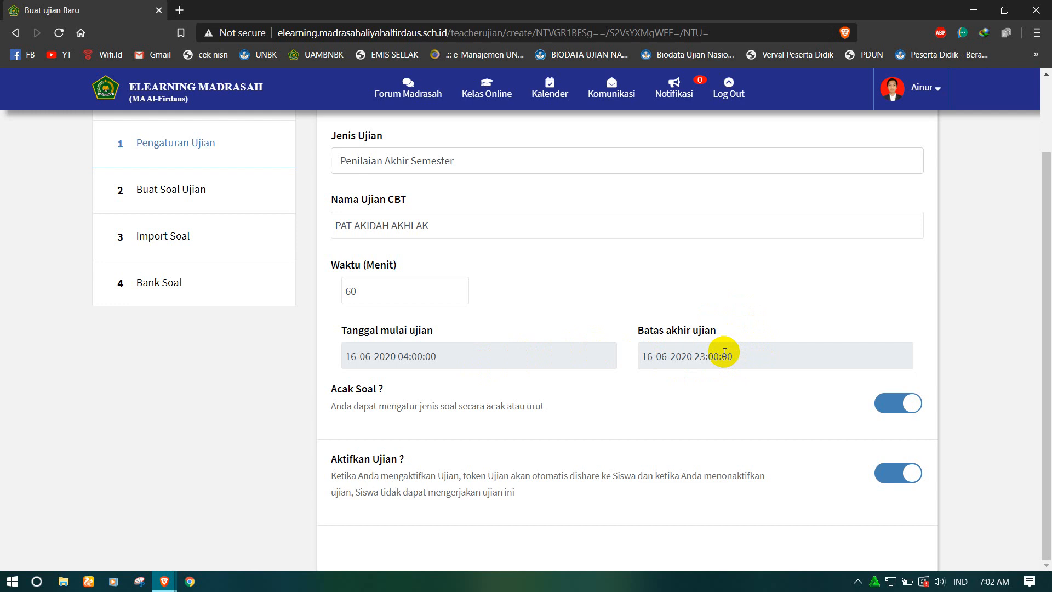
pyautogui.scroll(2, 725, 352)
pyautogui.scroll(-2, 725, 352)
pyautogui.scroll(2, 724, 352)
pyautogui.scroll(-2, 724, 352)
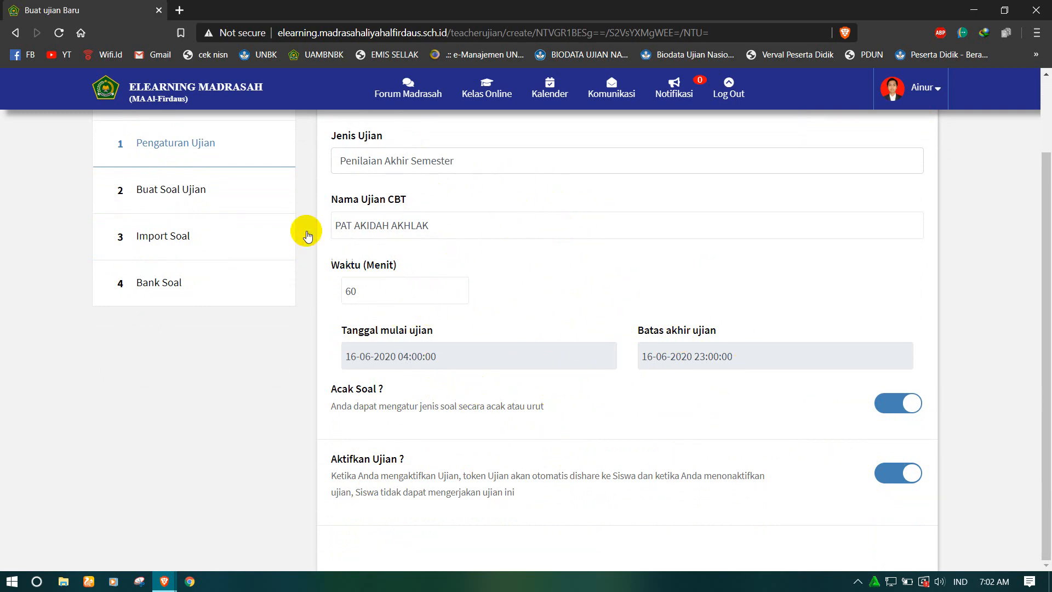
# Go to the manual question creation section and view the available question types for question 1.
pyautogui.click(160, 192)
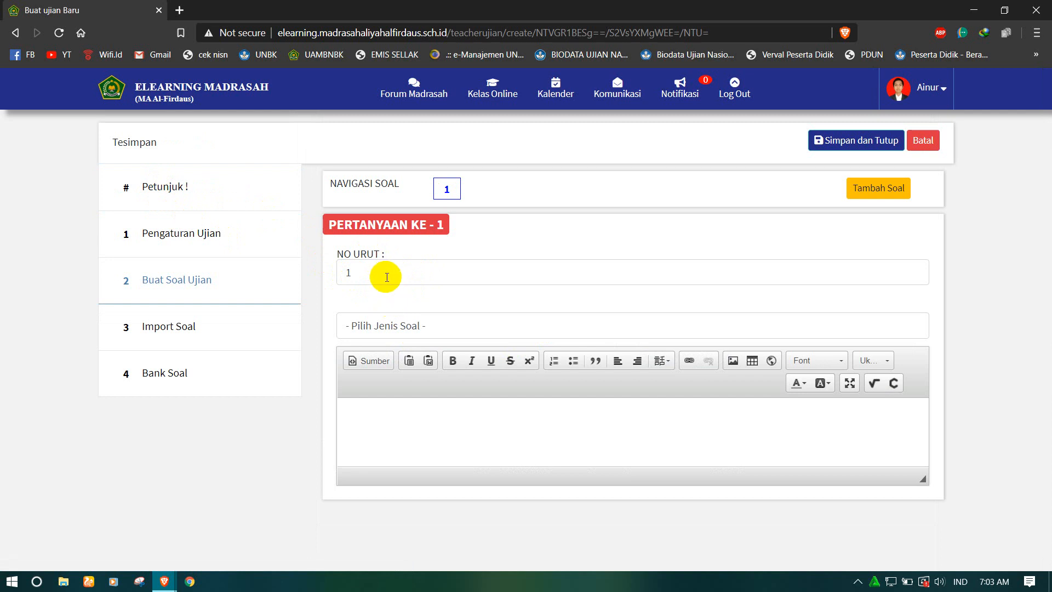
pyautogui.click(400, 326)
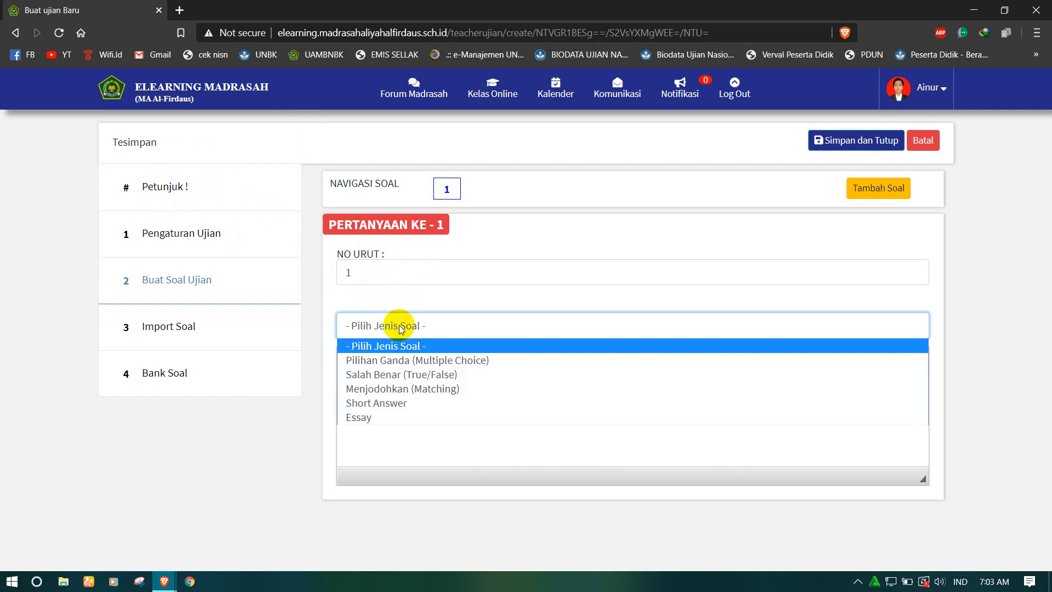
pyautogui.click(317, 300)
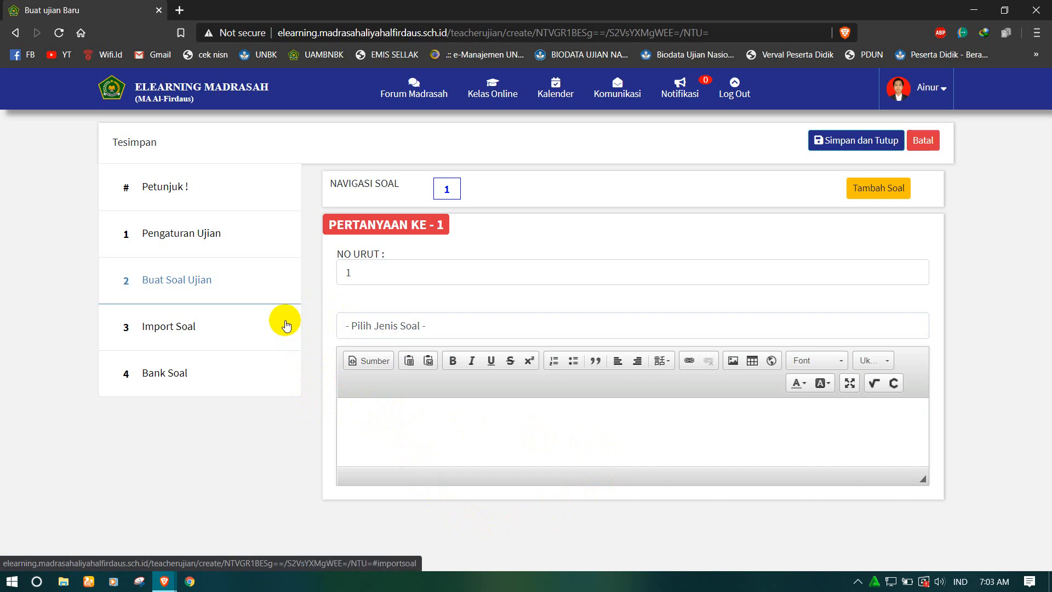
# Download the question import template and save it as soal.xlsx in the Brave download folder.
pyautogui.click(182, 331)
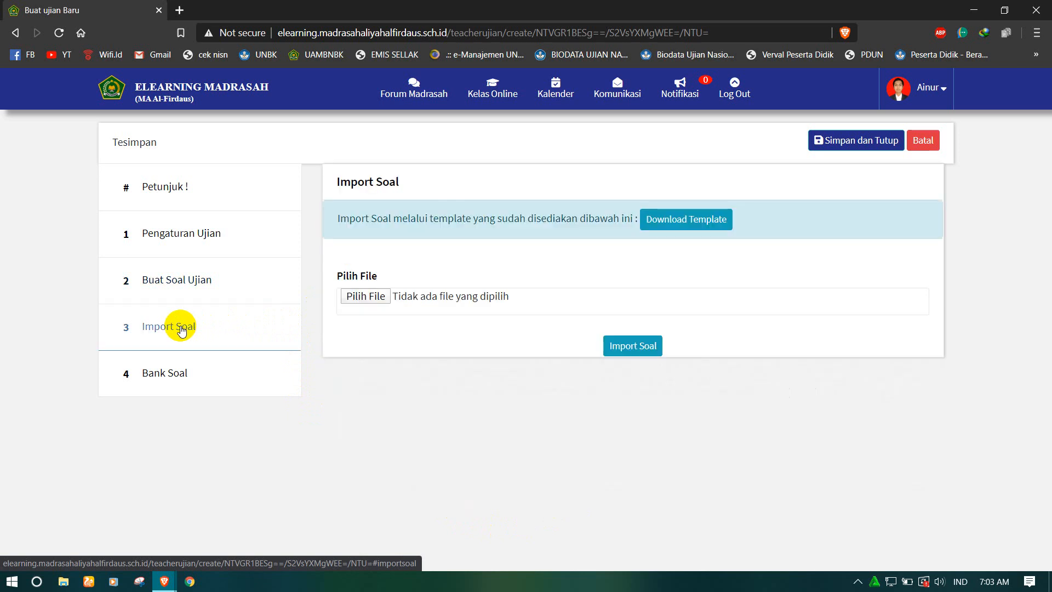
pyautogui.click(657, 221)
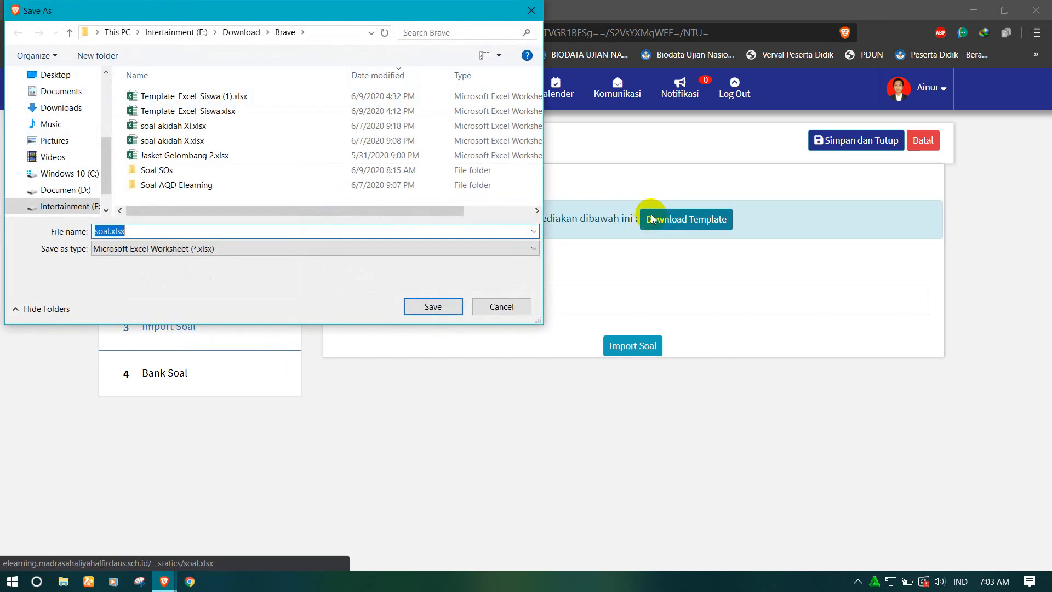
pyautogui.click(423, 306)
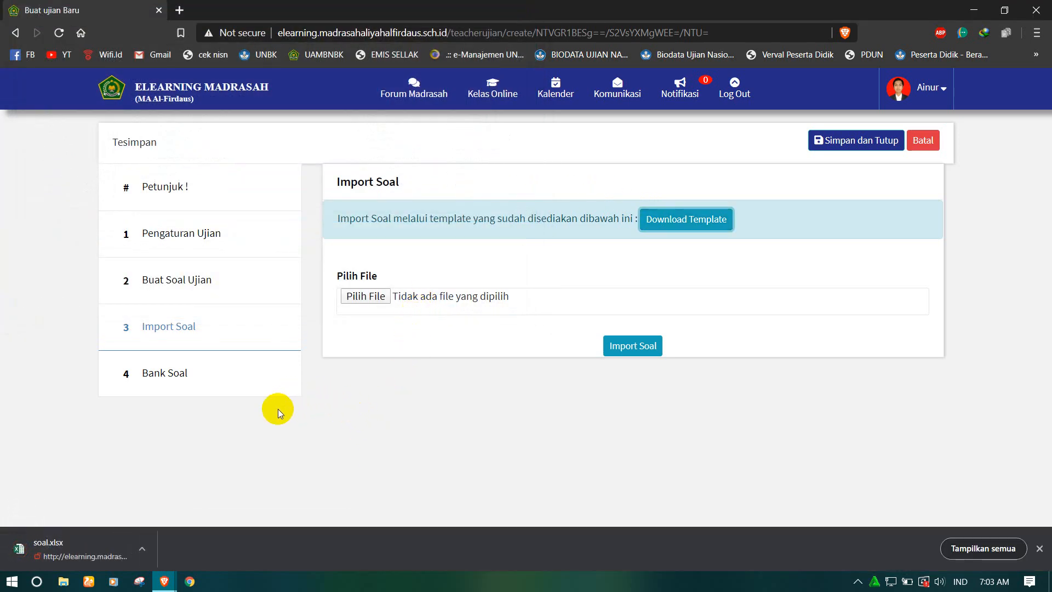
# Open the downloaded soal.xlsx in a maximized Excel window and enable editing.
pyautogui.click(45, 545)
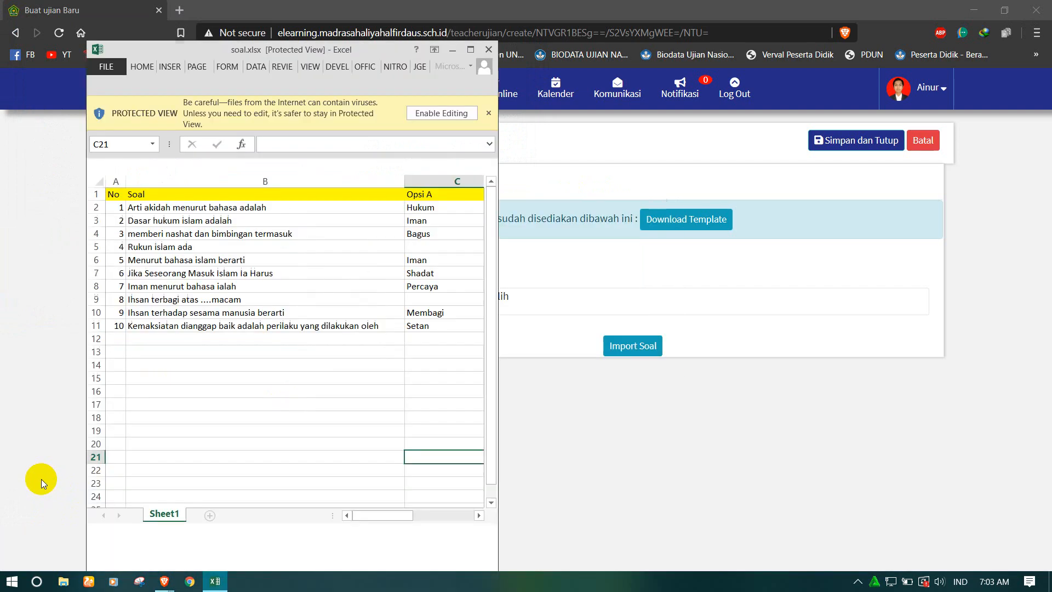
pyautogui.click(469, 50)
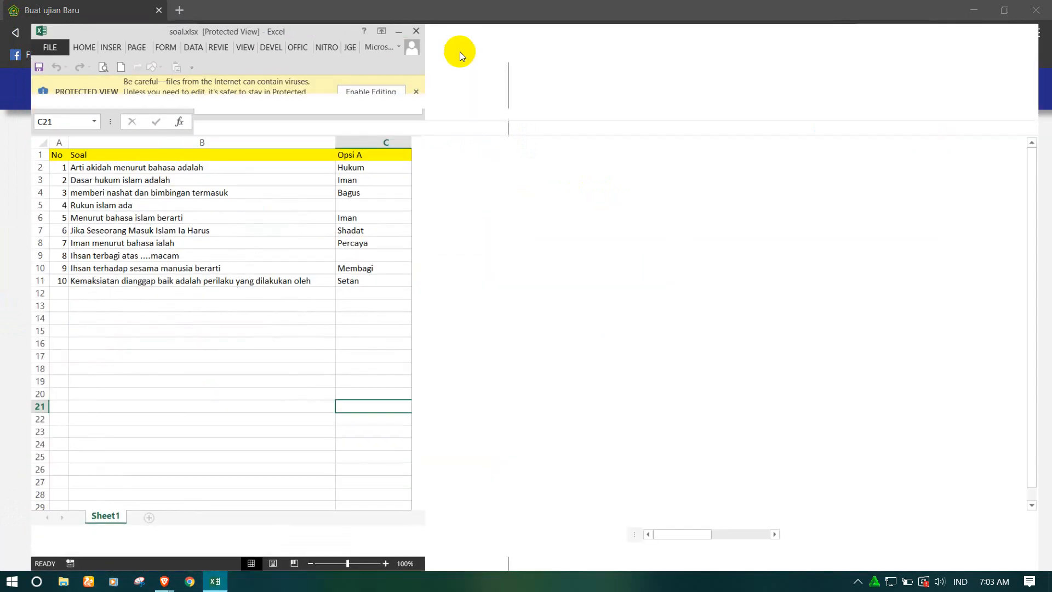
pyautogui.click(573, 61)
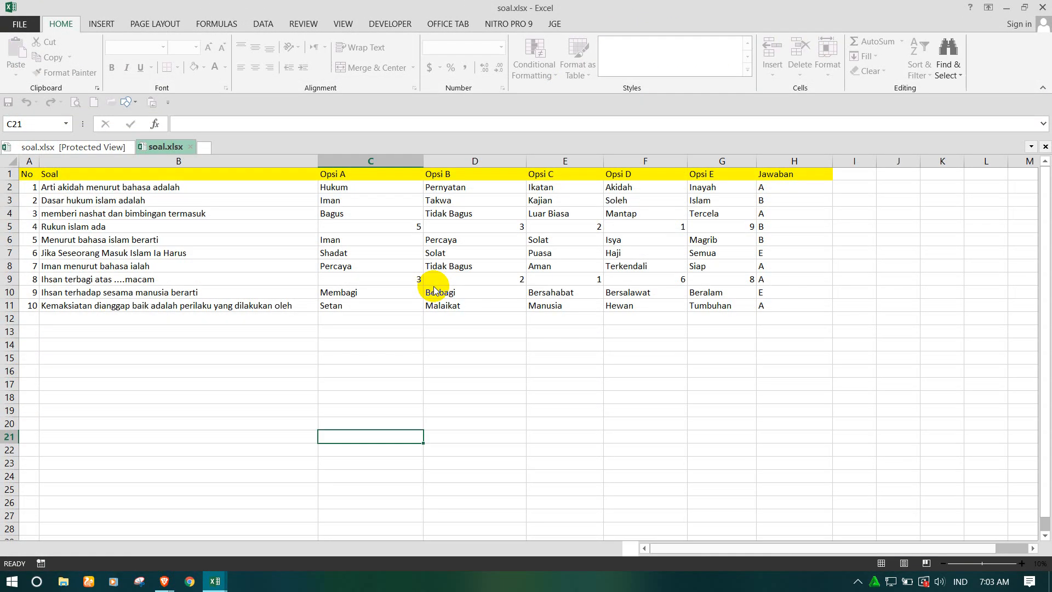
# Examine the template's layout: the questions, the options A to E and the Jawaban answer column.
pyautogui.click(265, 256)
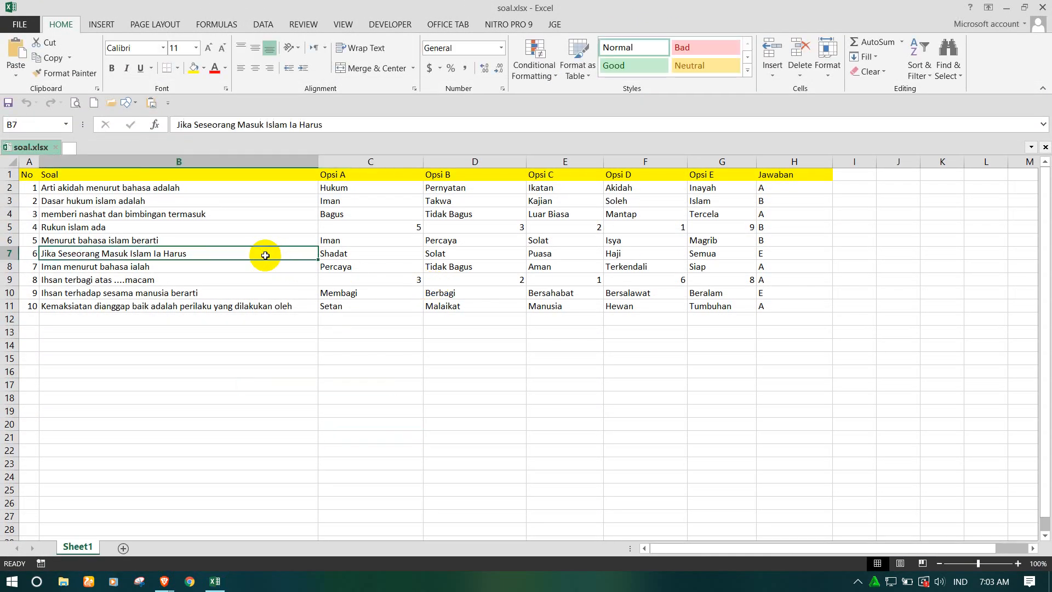
pyautogui.click(106, 213)
pyautogui.moveTo(91, 187); pyautogui.dragTo(88, 305)
pyautogui.moveTo(347, 183); pyautogui.dragTo(337, 306)
pyautogui.click(463, 189)
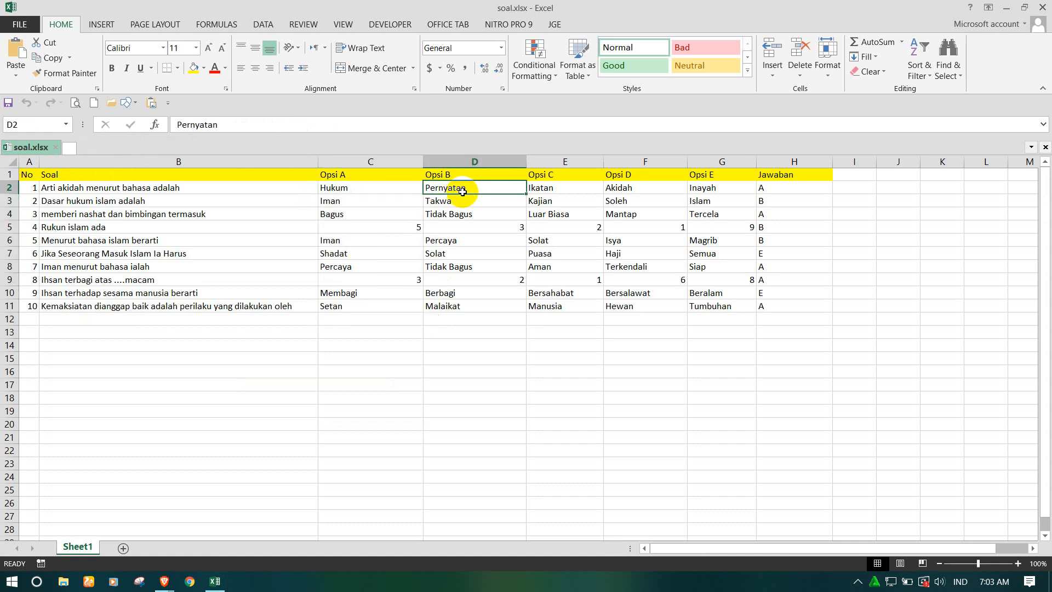
pyautogui.click(546, 199)
pyautogui.click(616, 188)
pyautogui.click(715, 189)
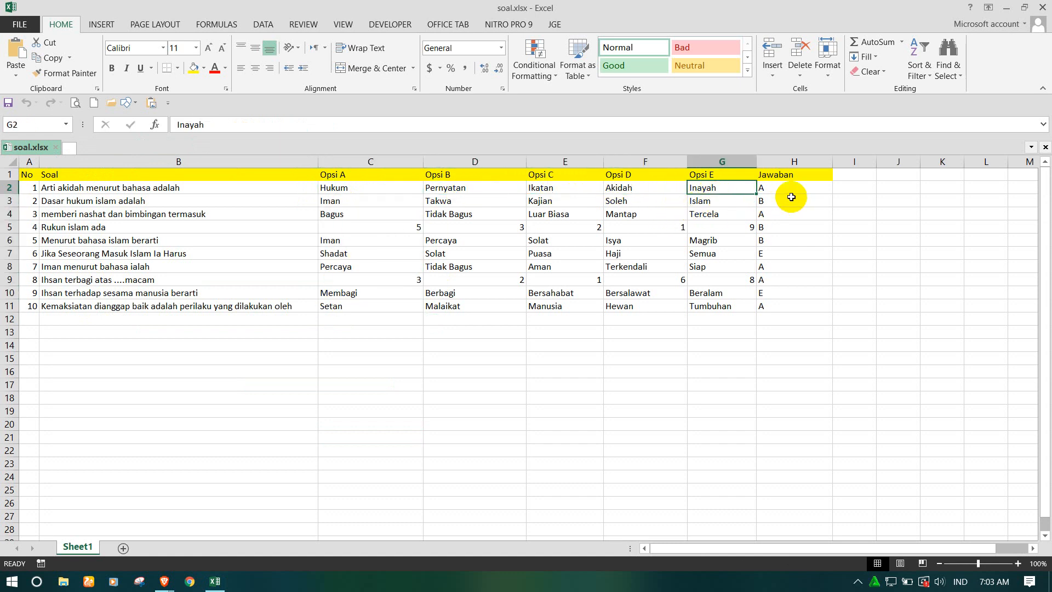
pyautogui.moveTo(790, 189); pyautogui.dragTo(782, 305)
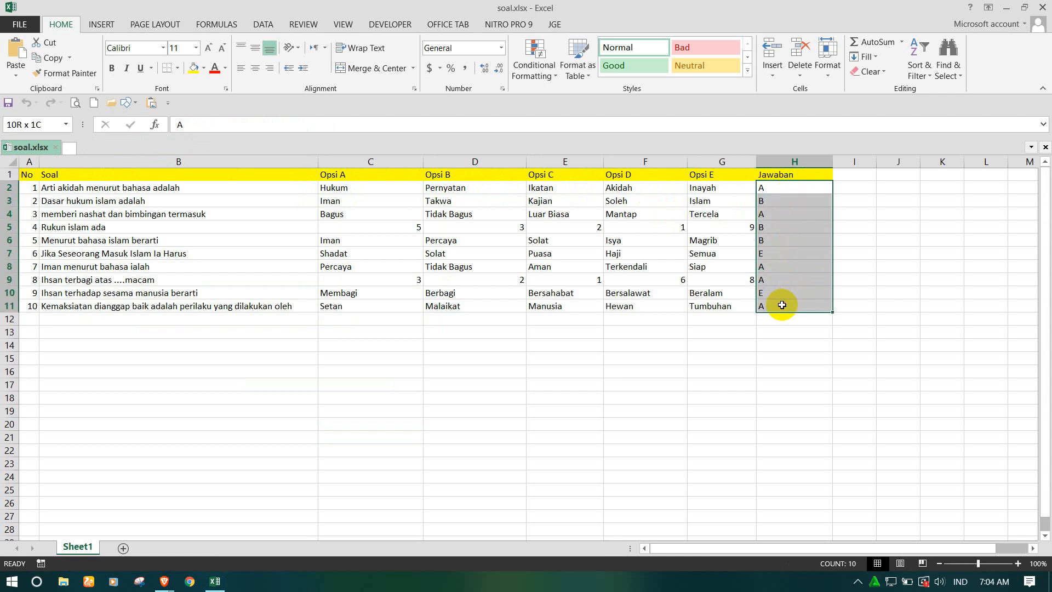
pyautogui.click(659, 287)
# Try a lowercase "a" as the answer in H2 and clear the answer in H3, undoing both edits.
pyautogui.click(780, 187)
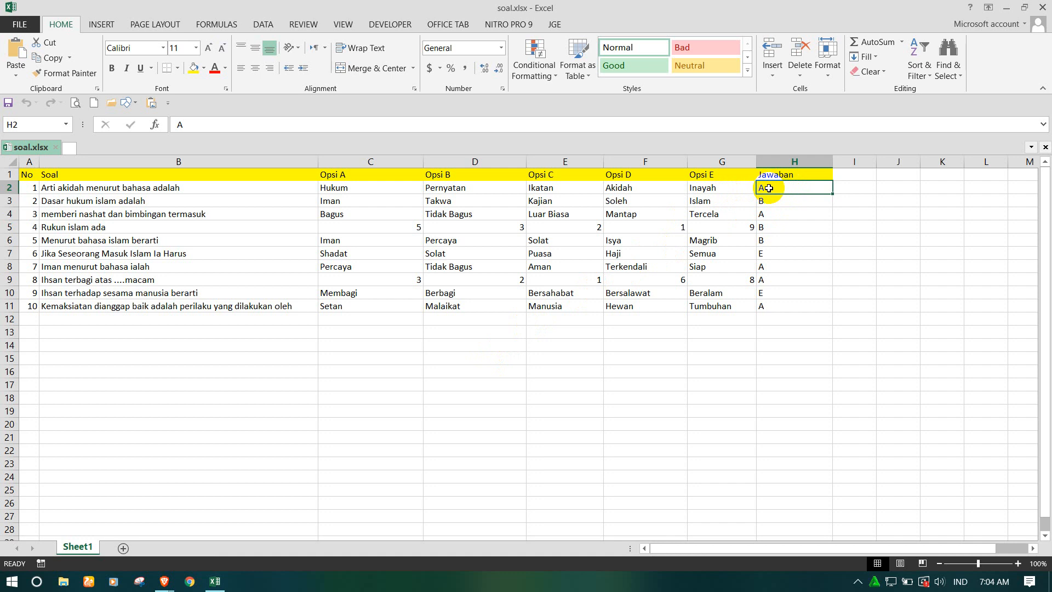
pyautogui.write('a')
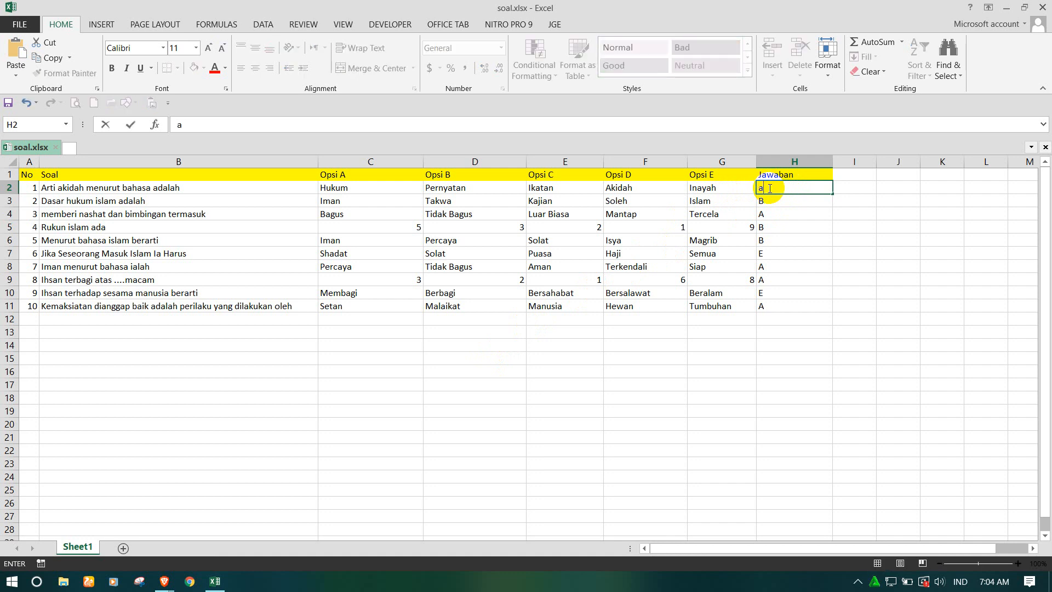
pyautogui.press('Return')
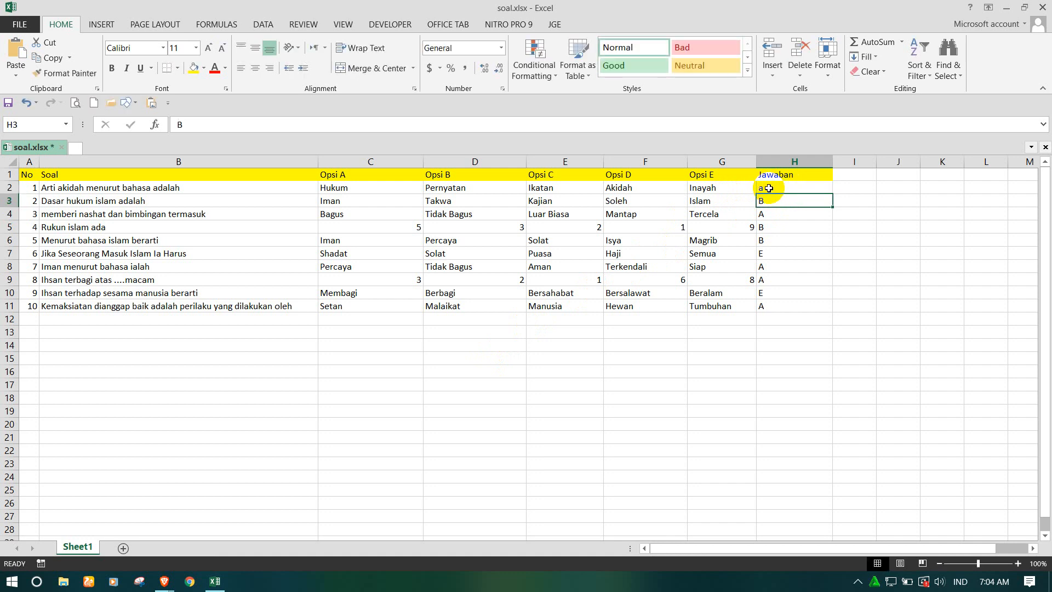
pyautogui.press('Delete')
pyautogui.press('Up')
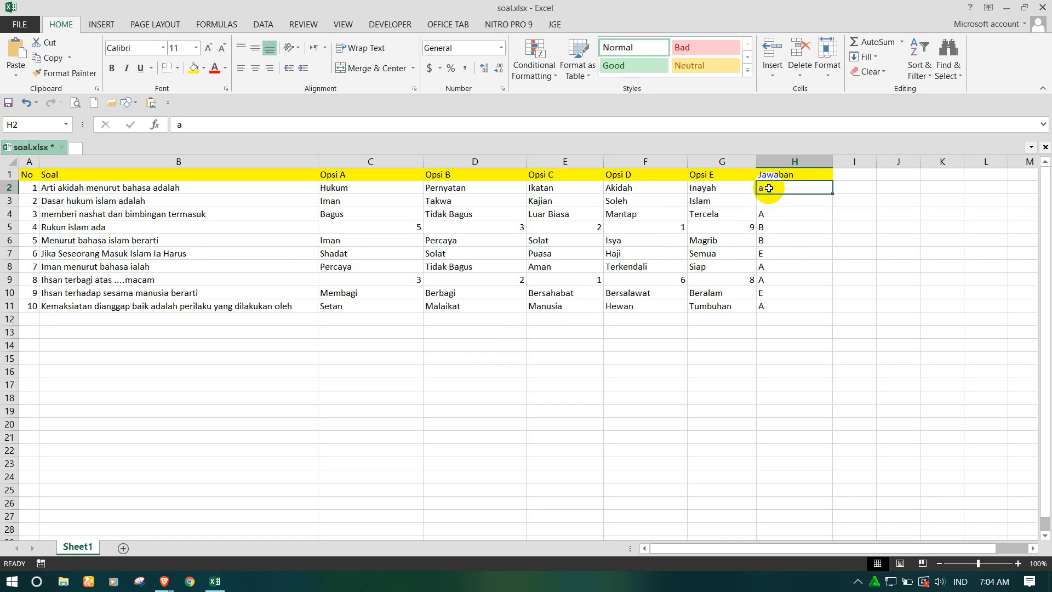
pyautogui.hotkey('ctrl', 'z')
pyautogui.hotkey('ctrl', 'z')
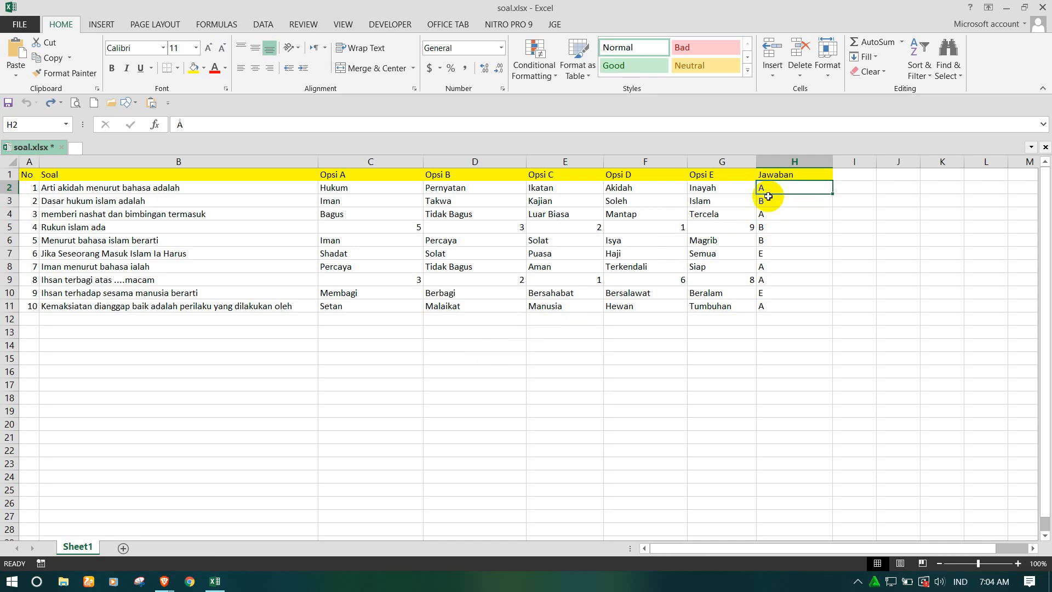
# Examine how the answer letters are written in the Jawaban column of the template.
pyautogui.click(764, 204)
pyautogui.click(766, 190)
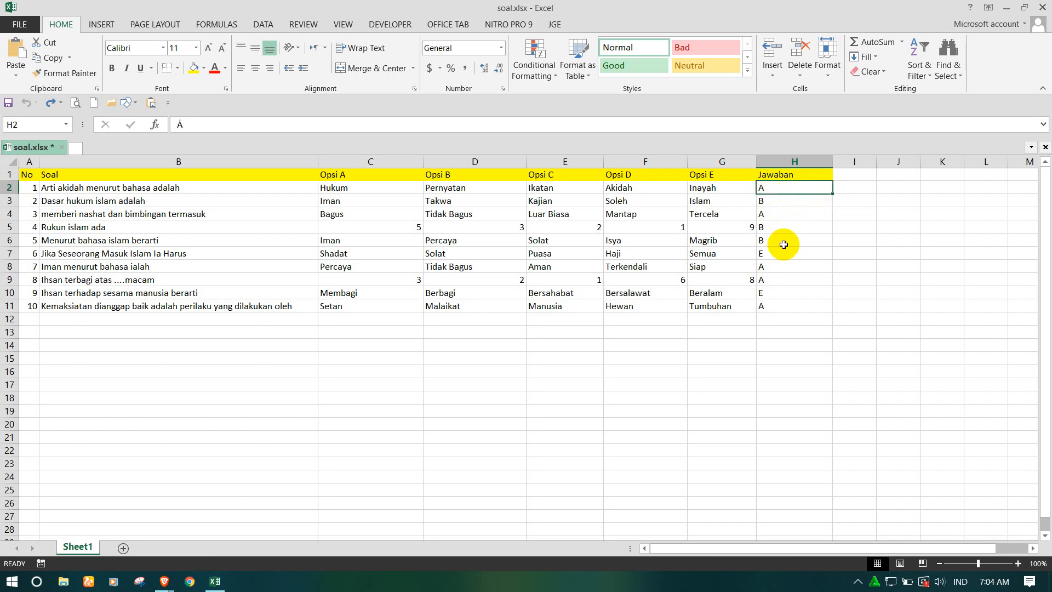
pyautogui.click(787, 215)
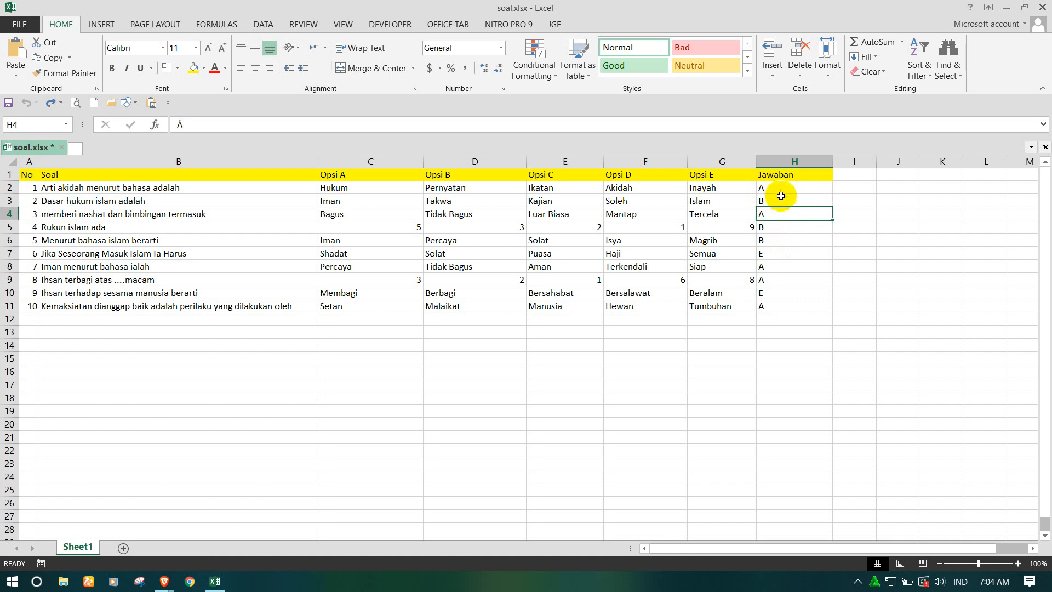
pyautogui.click(782, 197)
pyautogui.click(781, 190)
pyautogui.click(777, 203)
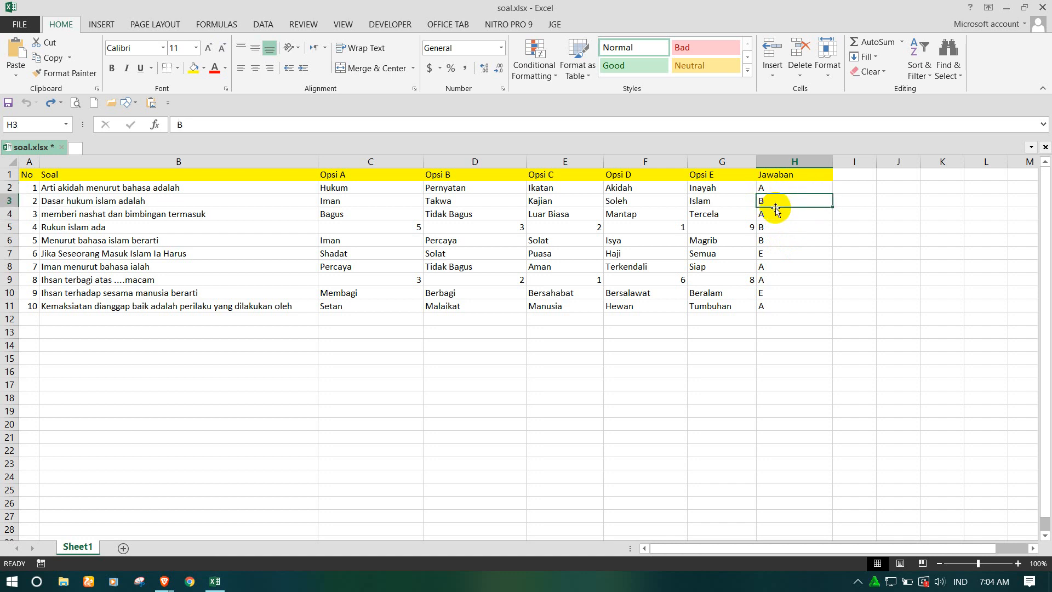
pyautogui.click(776, 239)
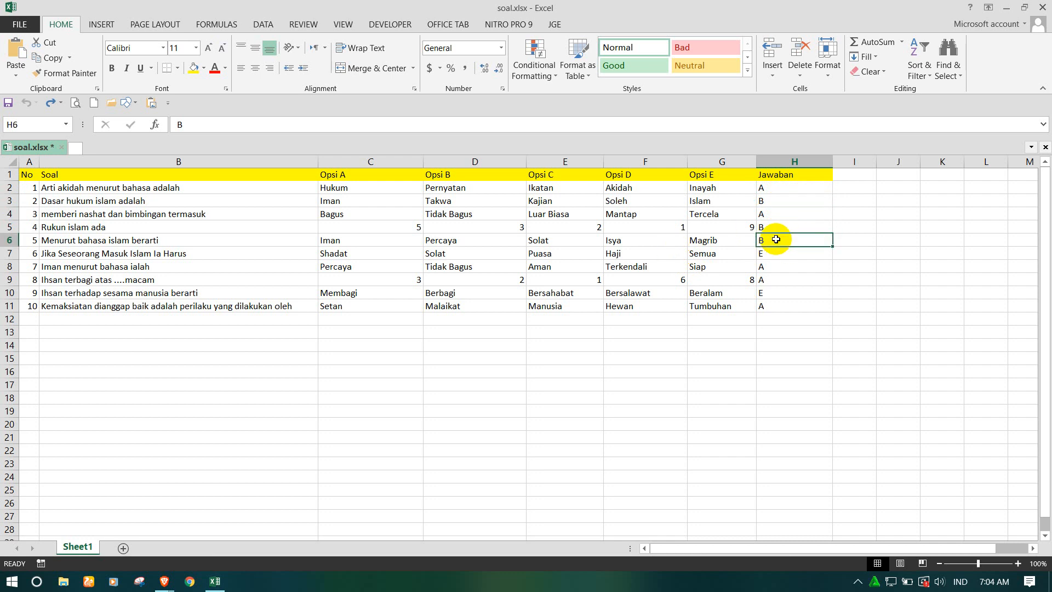
pyautogui.click(779, 187)
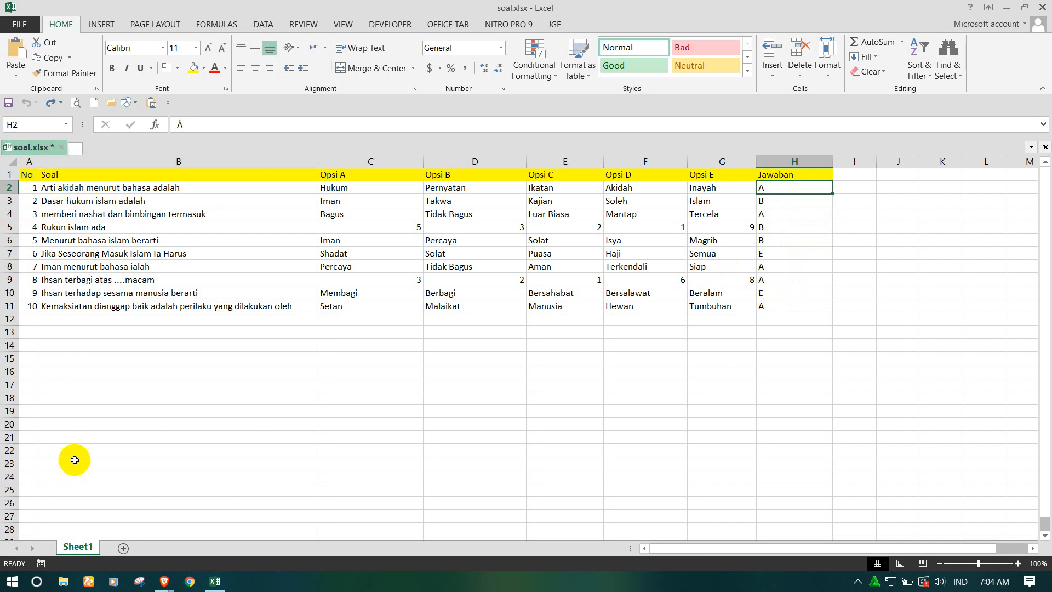
# Open soal akidah X.xlsx from the Soal AQD Elearning folder in E:\Download\Brave, enable editing and show its first columns.
pyautogui.click(64, 580)
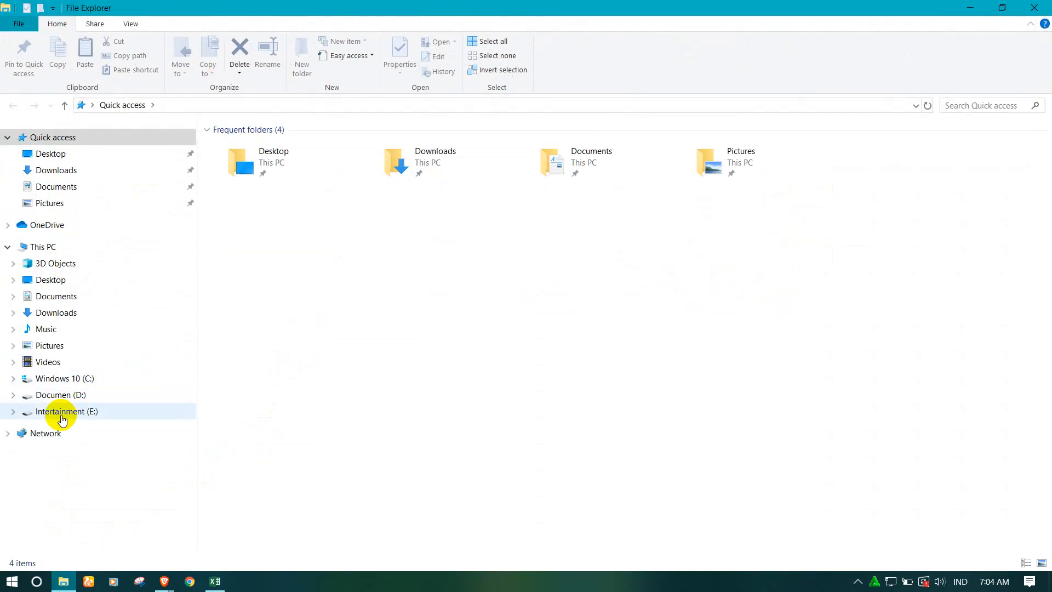
pyautogui.click(65, 411)
pyautogui.doubleClick(243, 173)
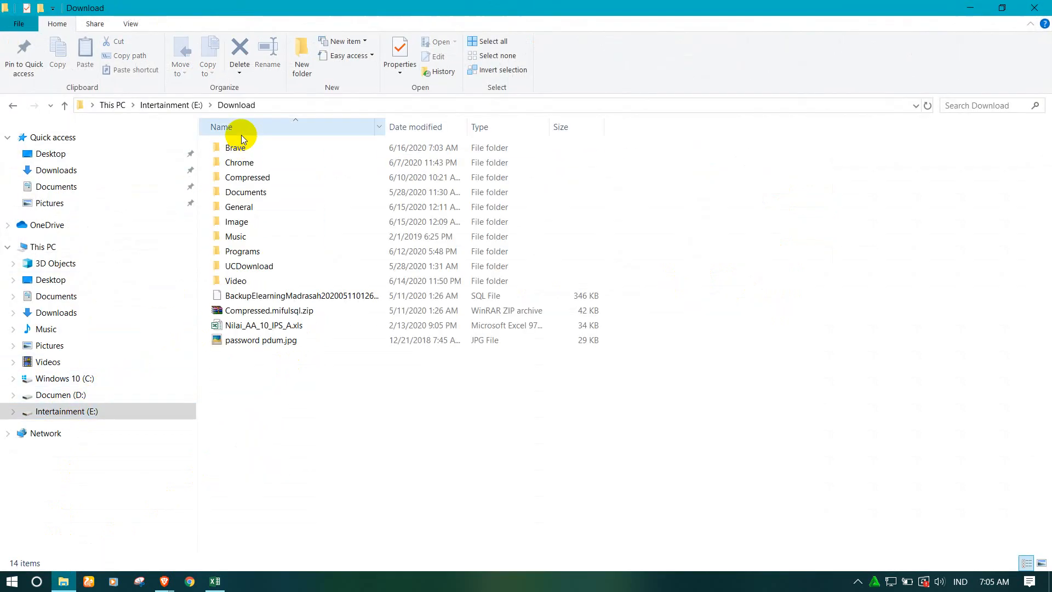
pyautogui.doubleClick(241, 143)
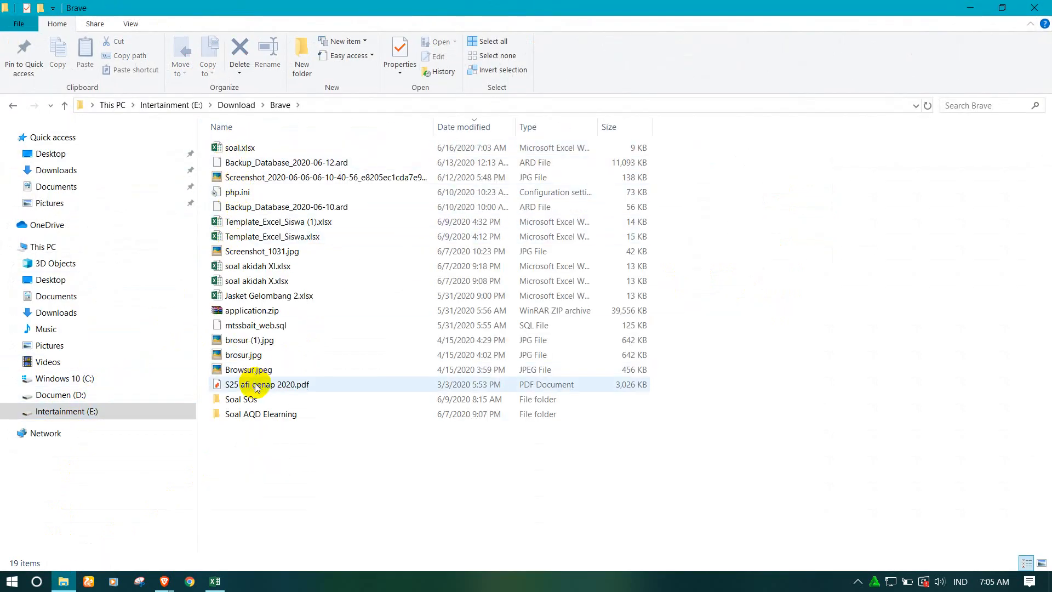
pyautogui.doubleClick(257, 415)
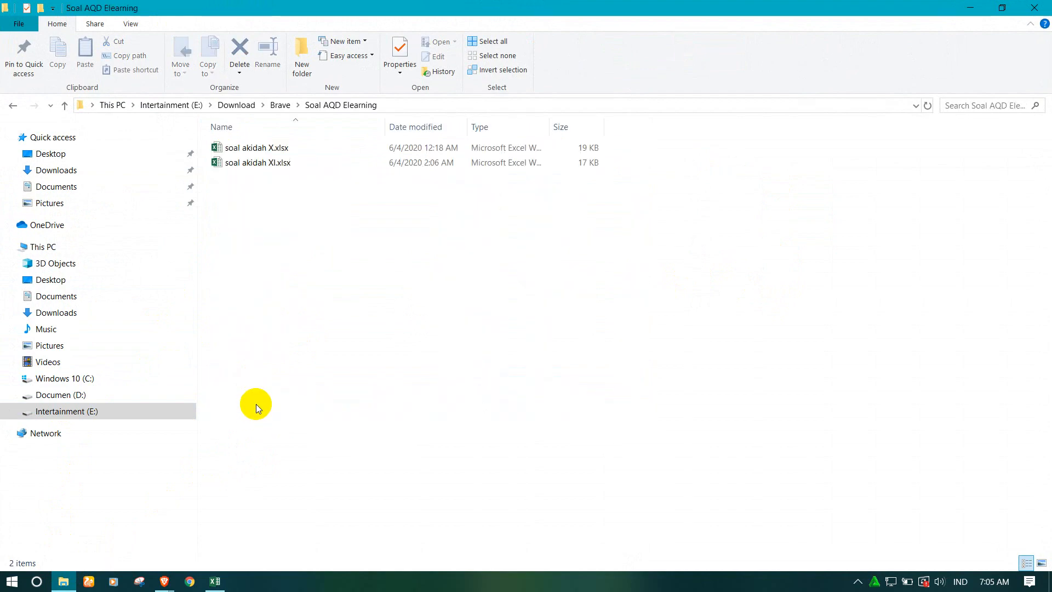
pyautogui.click(247, 149)
pyautogui.doubleClick(246, 149)
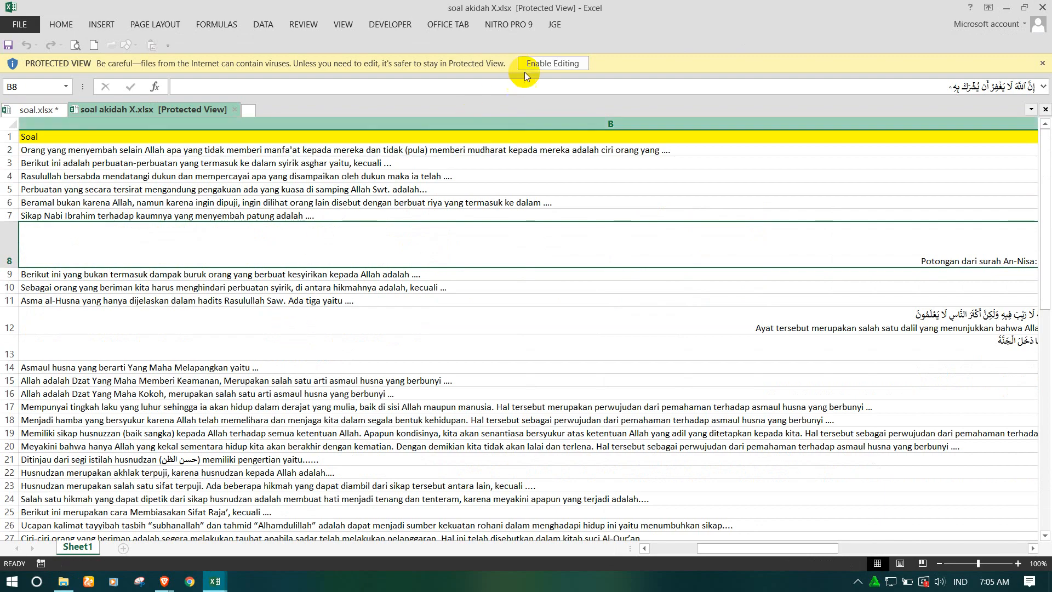
pyautogui.click(553, 61)
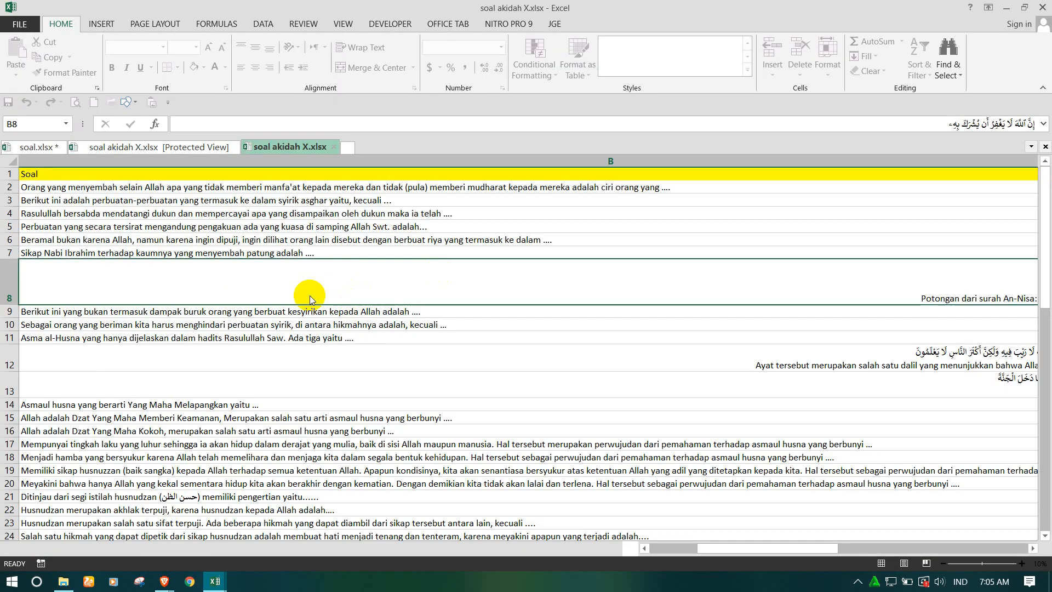
pyautogui.click(659, 548)
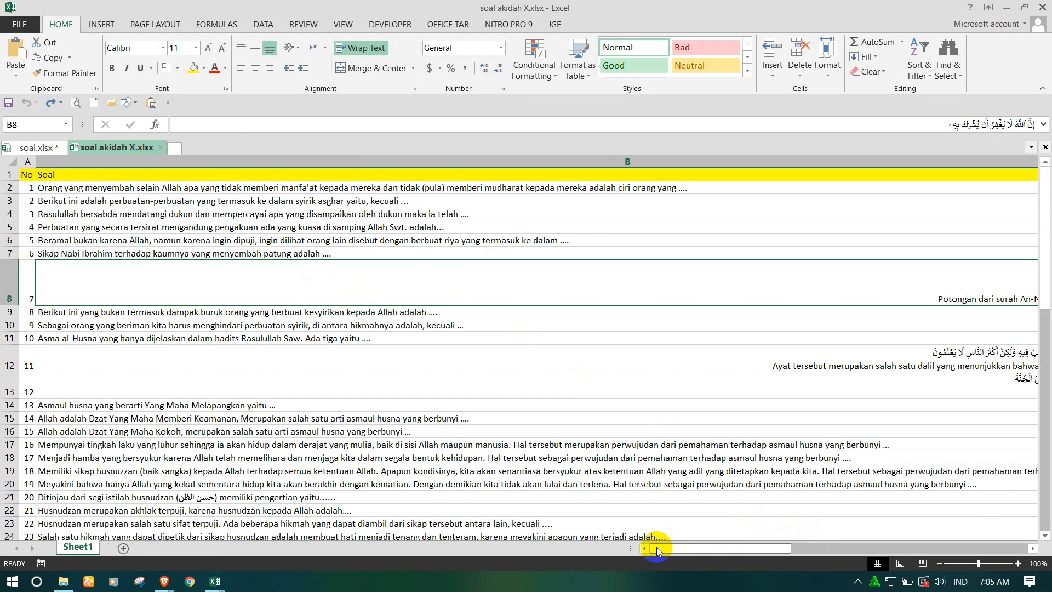
# Examine the questions in the Soal column and the answer options in the Opsi columns of soal akidah X.xlsx.
pyautogui.click(446, 338)
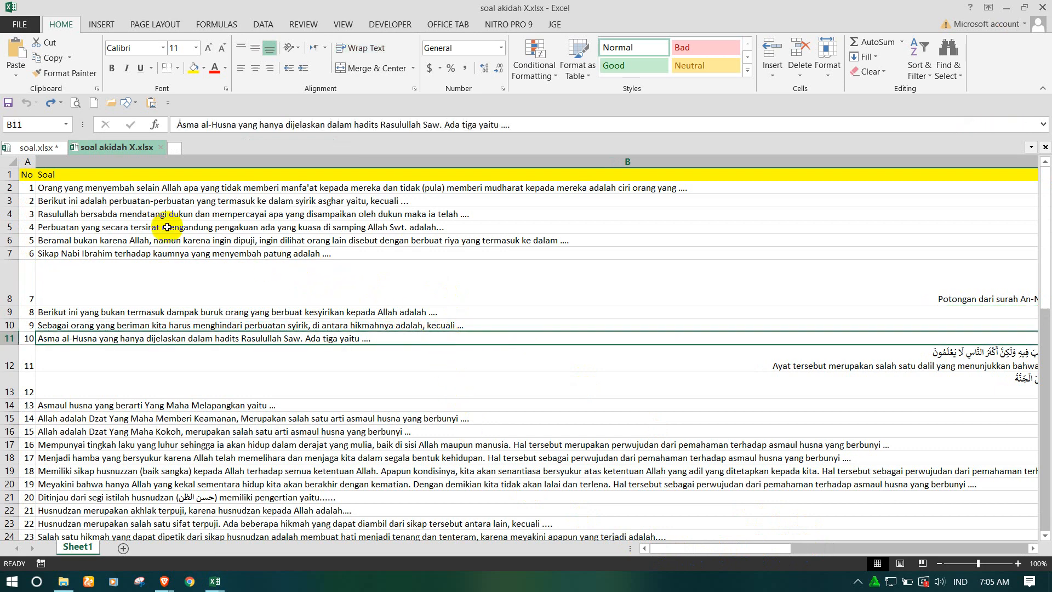
pyautogui.click(210, 189)
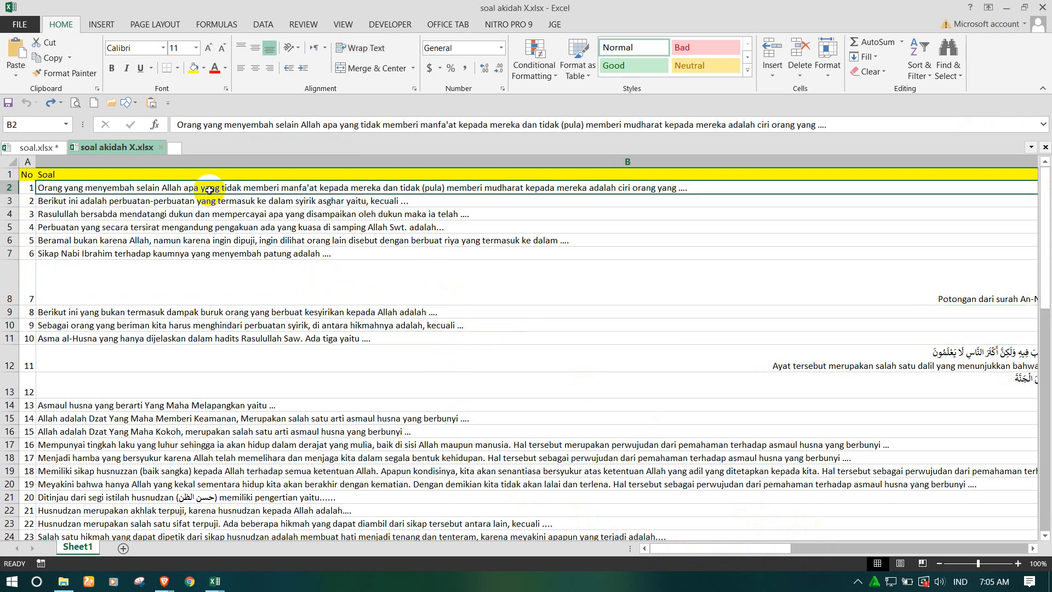
pyautogui.click(236, 201)
pyautogui.click(235, 241)
pyautogui.click(234, 254)
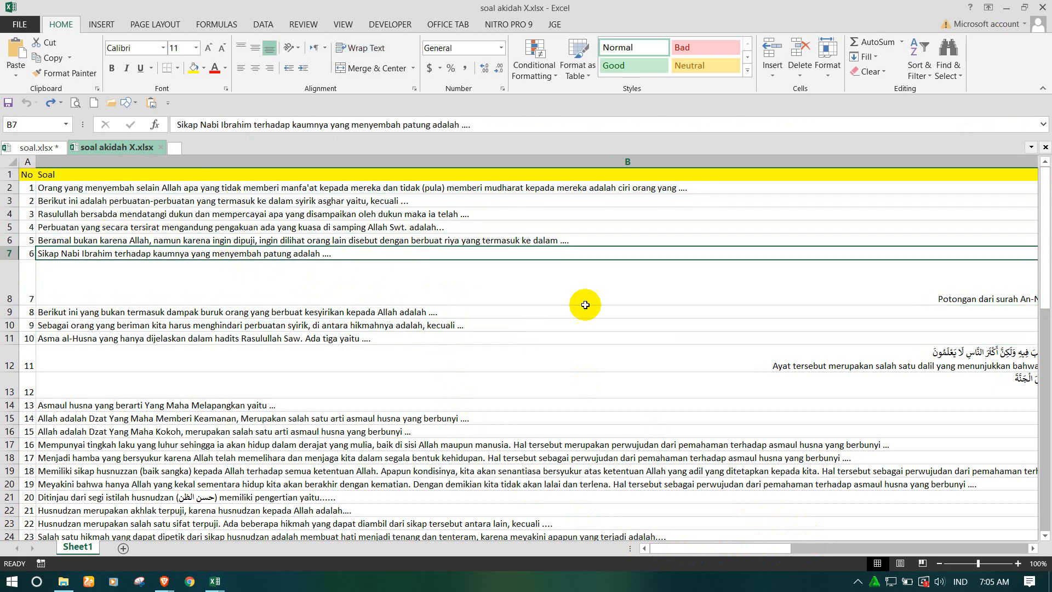
pyautogui.click(1032, 547)
pyautogui.click(1033, 548)
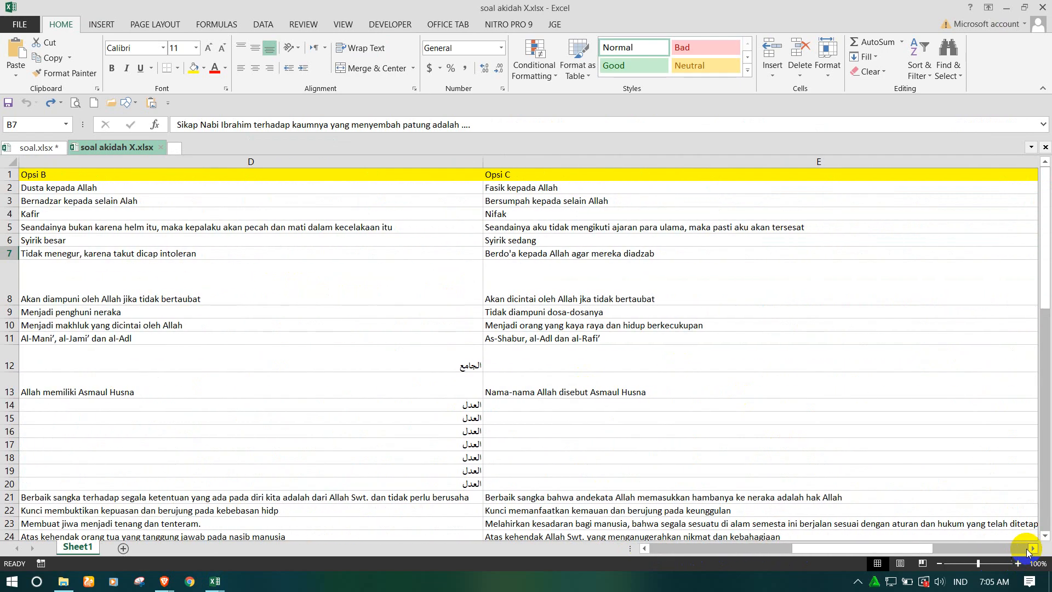
pyautogui.click(938, 563)
pyautogui.click(938, 563)
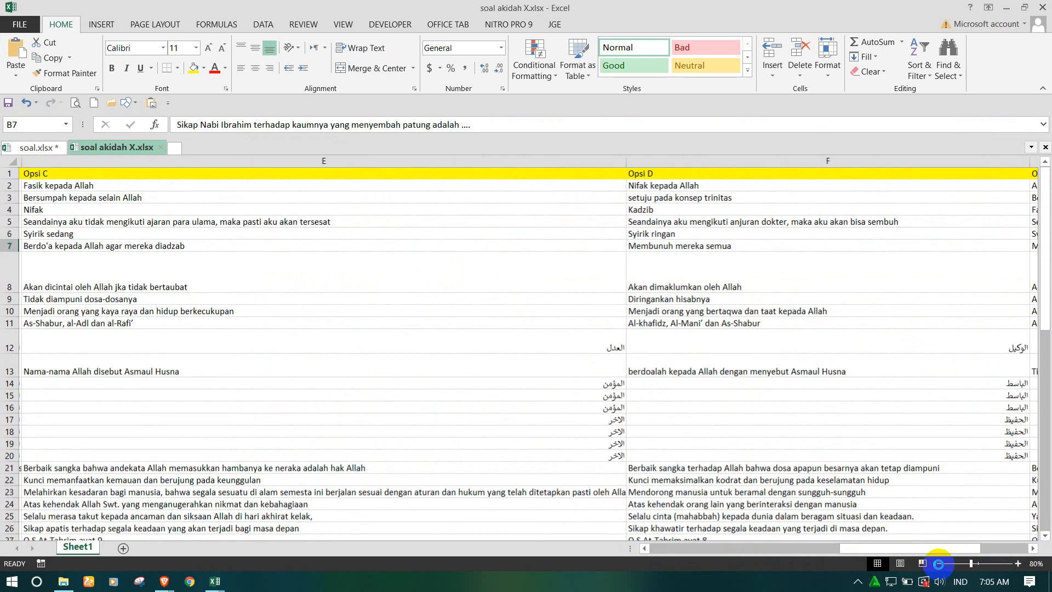
pyautogui.click(938, 563)
pyautogui.click(938, 564)
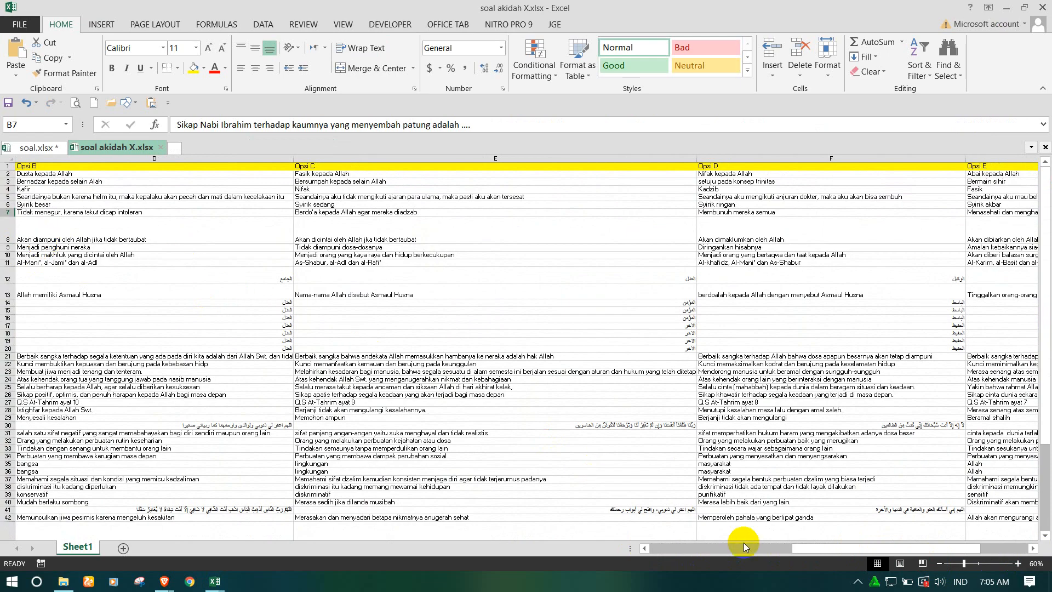
pyautogui.moveTo(743, 548); pyautogui.dragTo(652, 548)
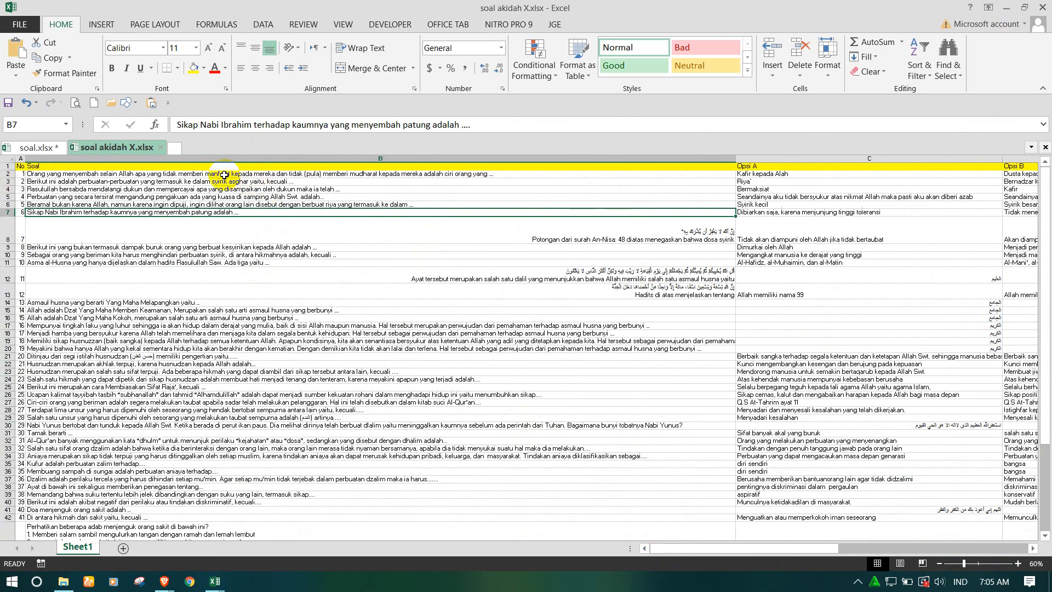
# Narrow the Soal column to less than half its width and wrap its text.
pyautogui.moveTo(734, 157); pyautogui.dragTo(278, 168)
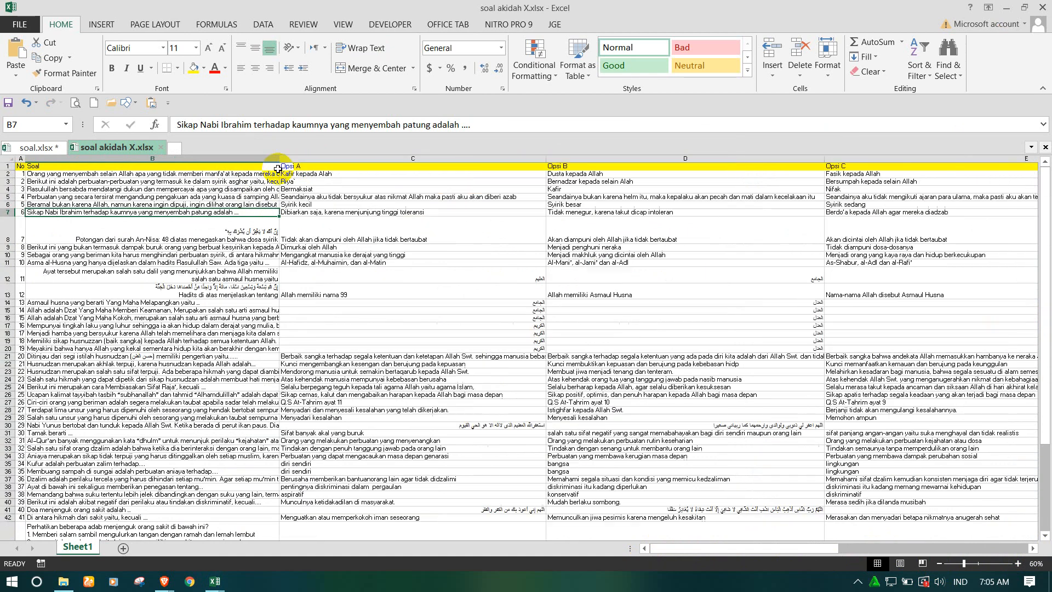
pyautogui.click(217, 156)
pyautogui.click(353, 52)
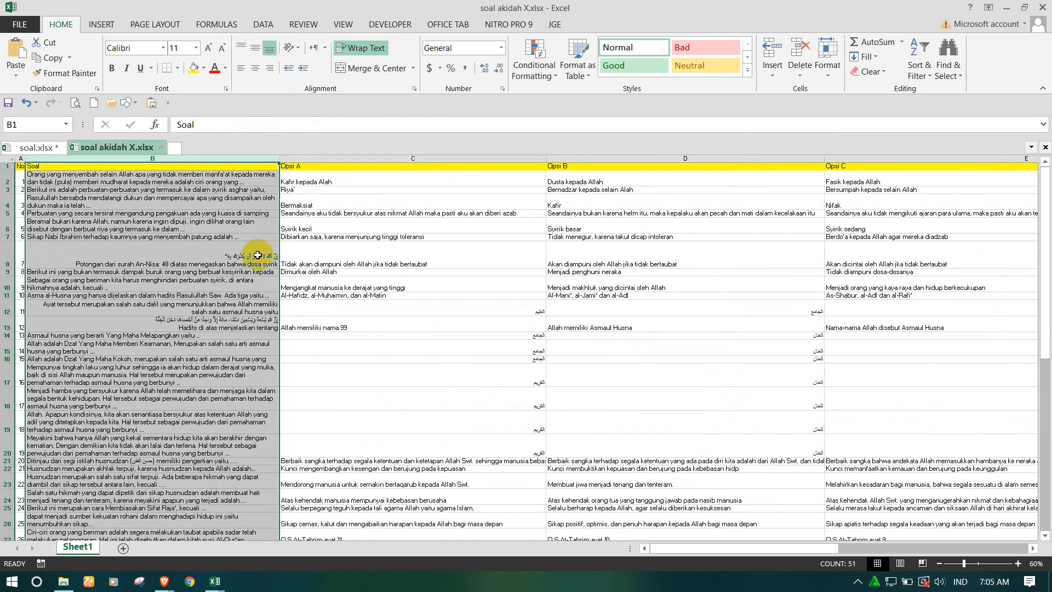
pyautogui.click(388, 228)
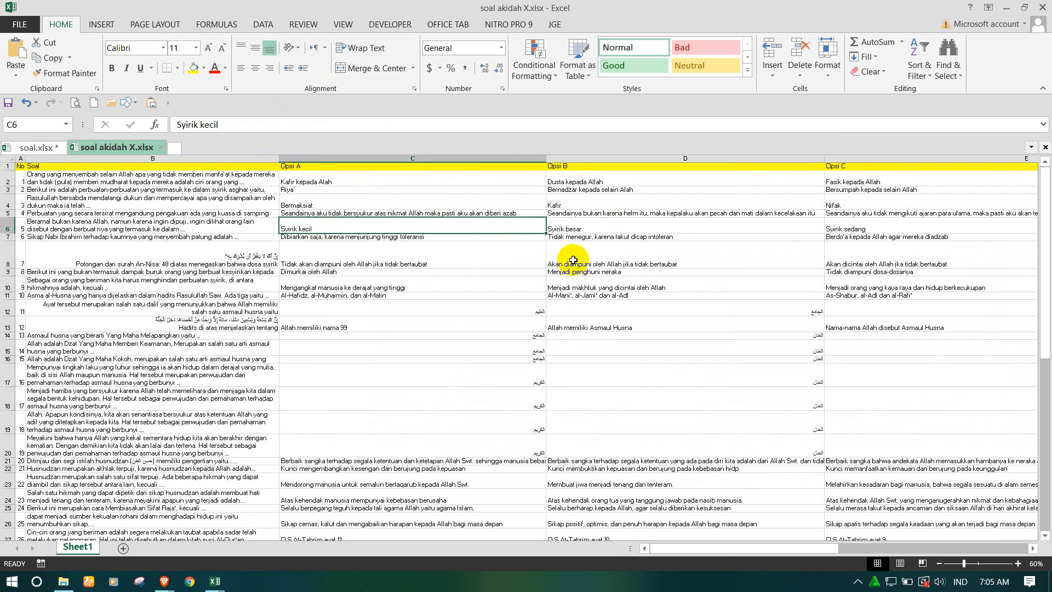
# Enlarge the formula bar and insert an extra line break after the Arabic verse in the question in B8.
pyautogui.click(218, 262)
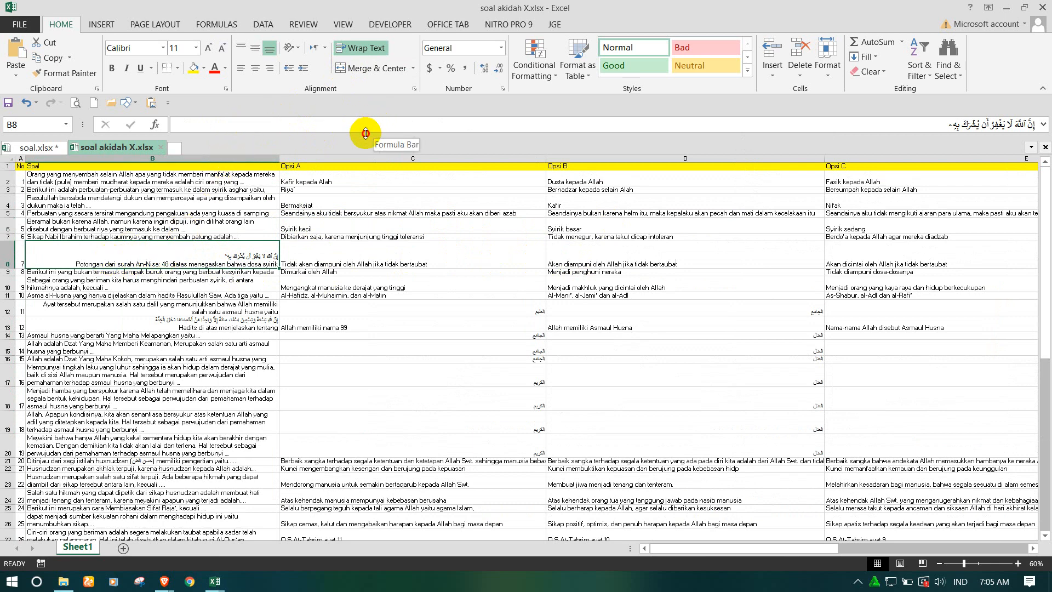
pyautogui.moveTo(365, 133); pyautogui.dragTo(356, 170)
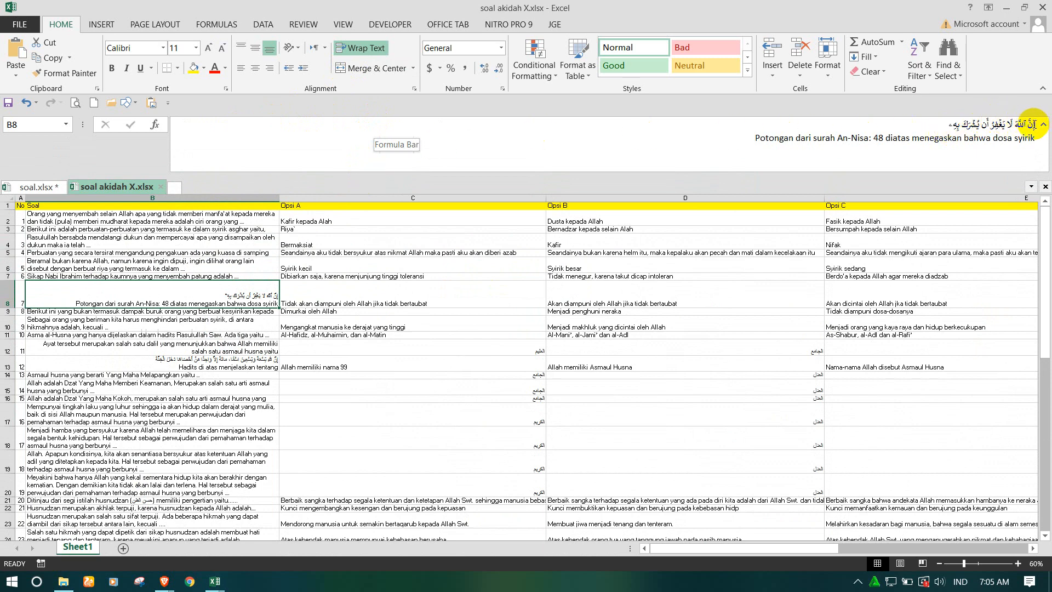
pyautogui.click(940, 125)
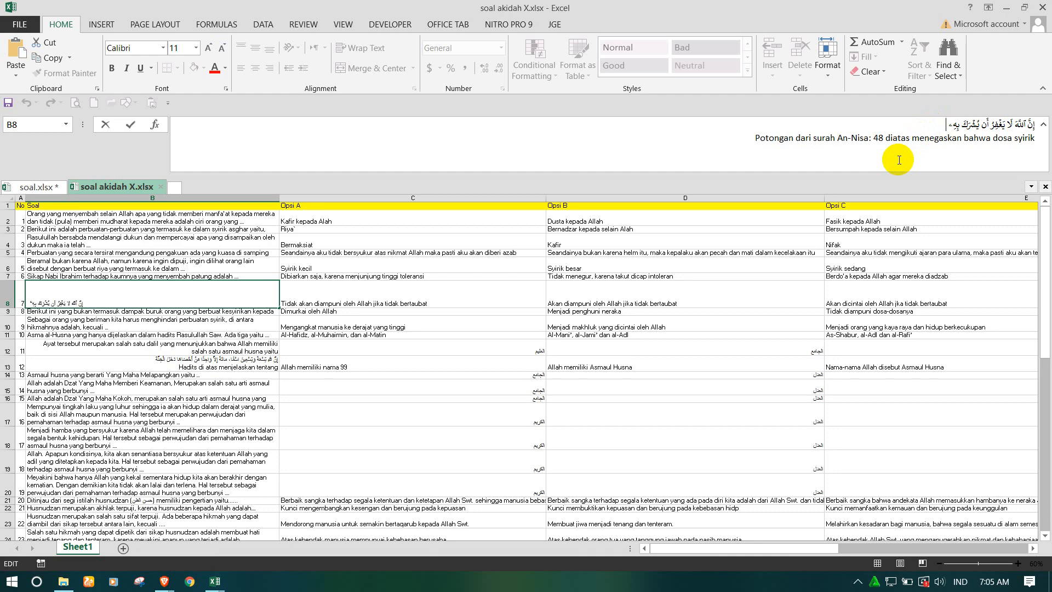
pyautogui.hotkey('ctrl', 'Return')
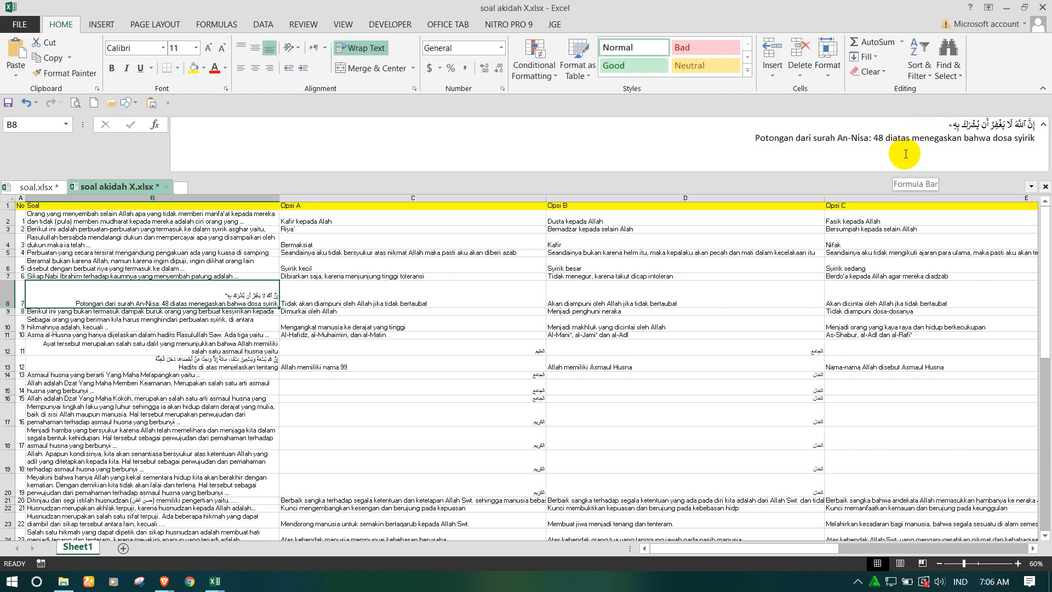
pyautogui.click(946, 125)
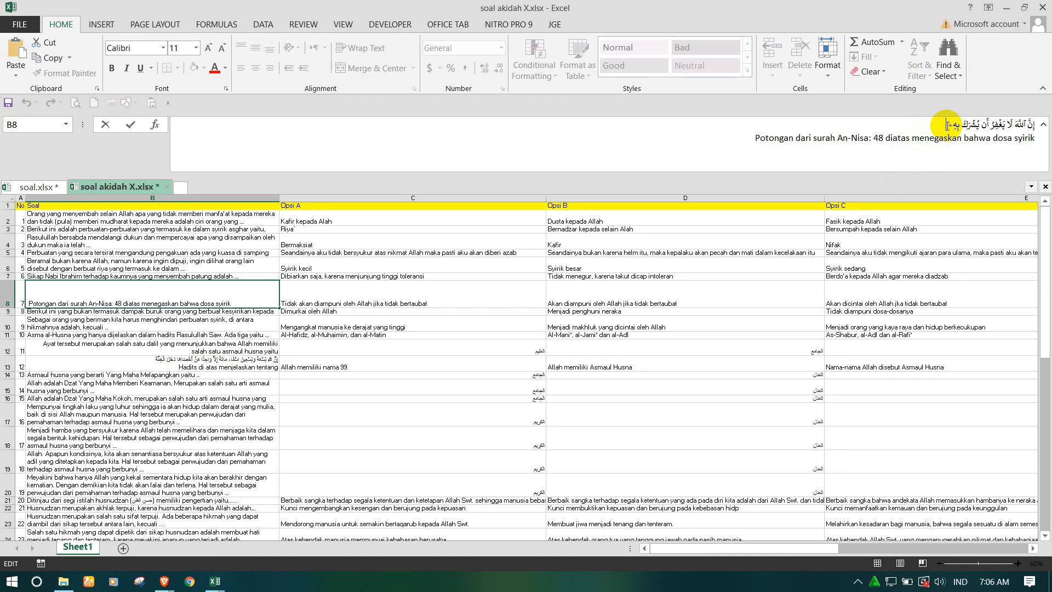
pyautogui.hotkey('alt', 'Return')
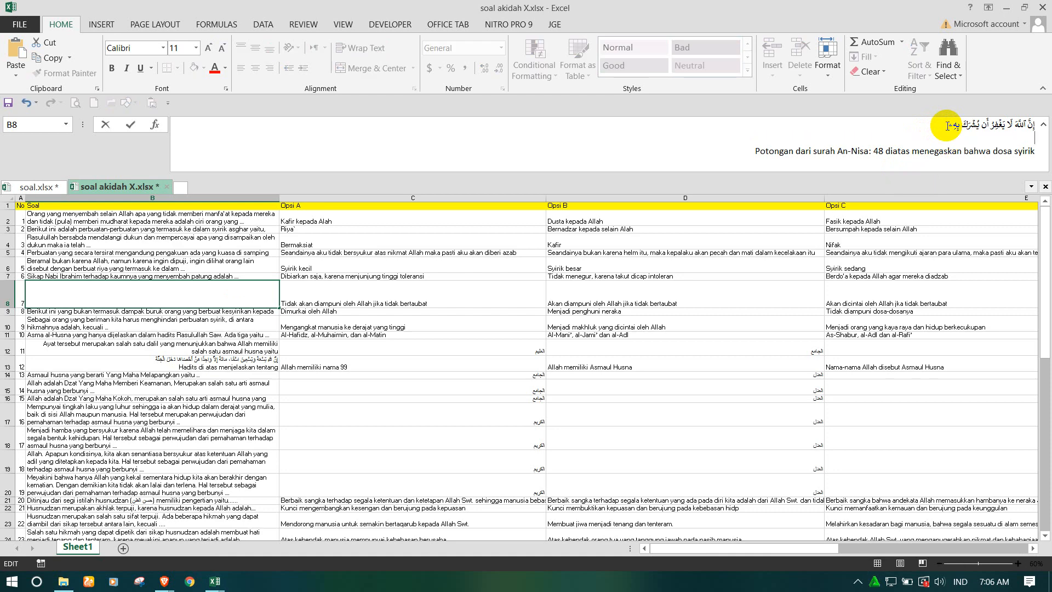
pyautogui.click(684, 252)
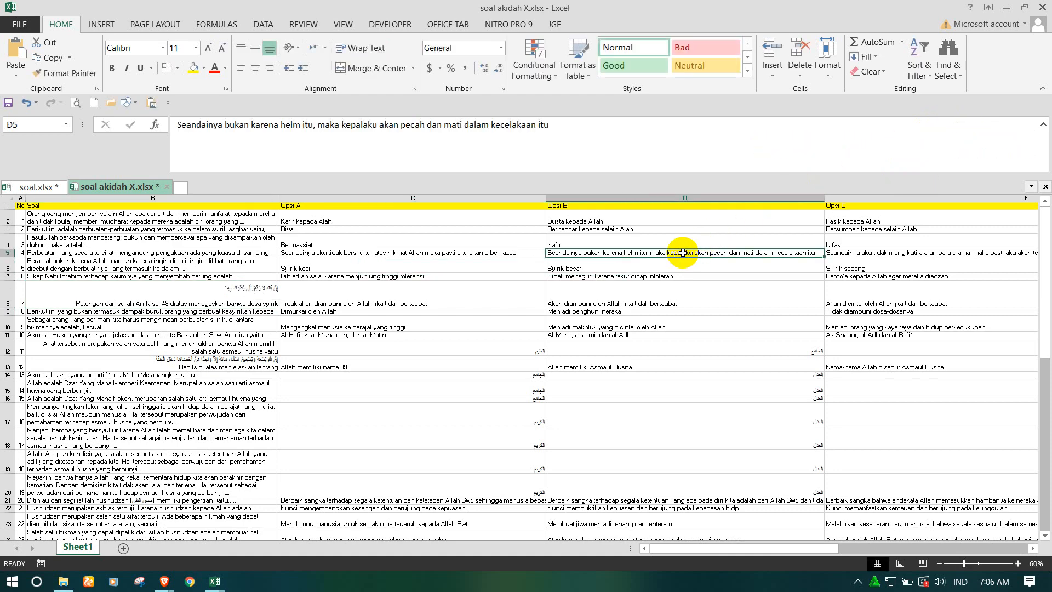
pyautogui.click(200, 350)
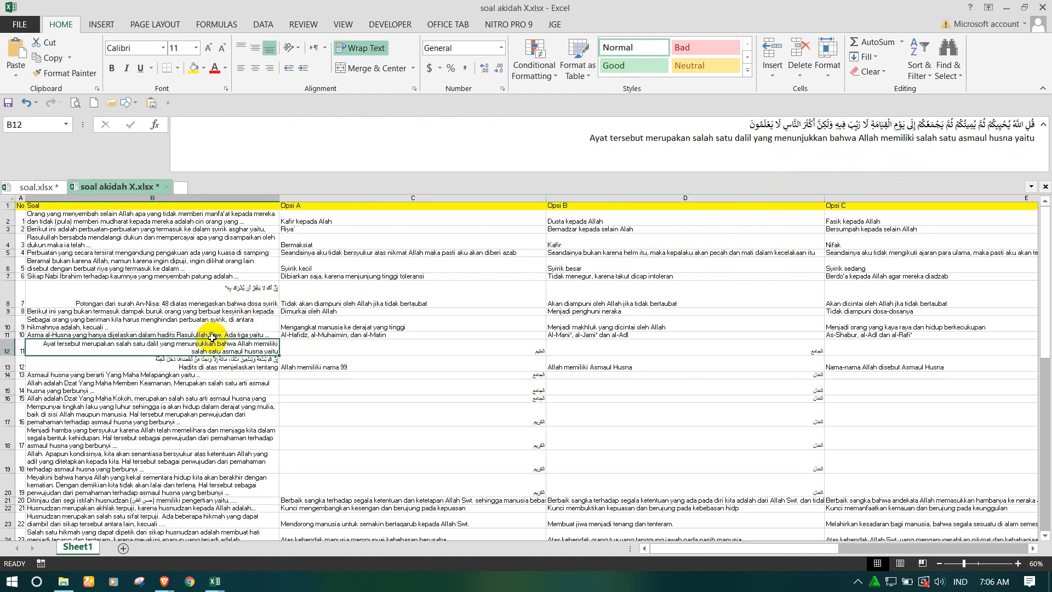
pyautogui.click(231, 300)
# Look through the remaining questions, then close soal akidah X.xlsx and soal.xlsx without saving, along with the Soal AQD Elearning folder window.
pyautogui.scroll(-6, 532, 332)
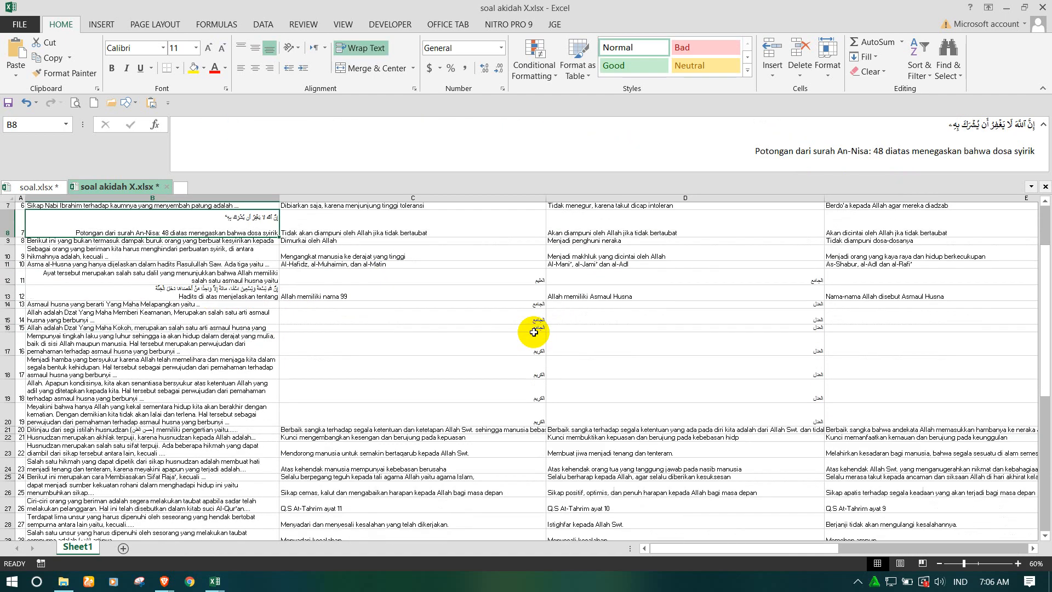
pyautogui.scroll(-5, 533, 333)
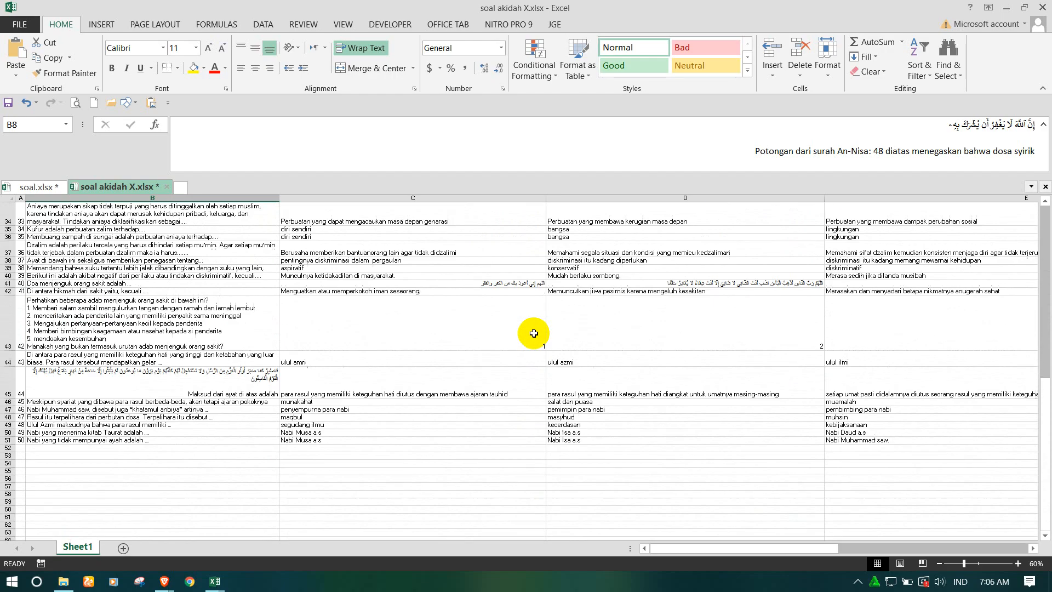
pyautogui.scroll(11, 489, 301)
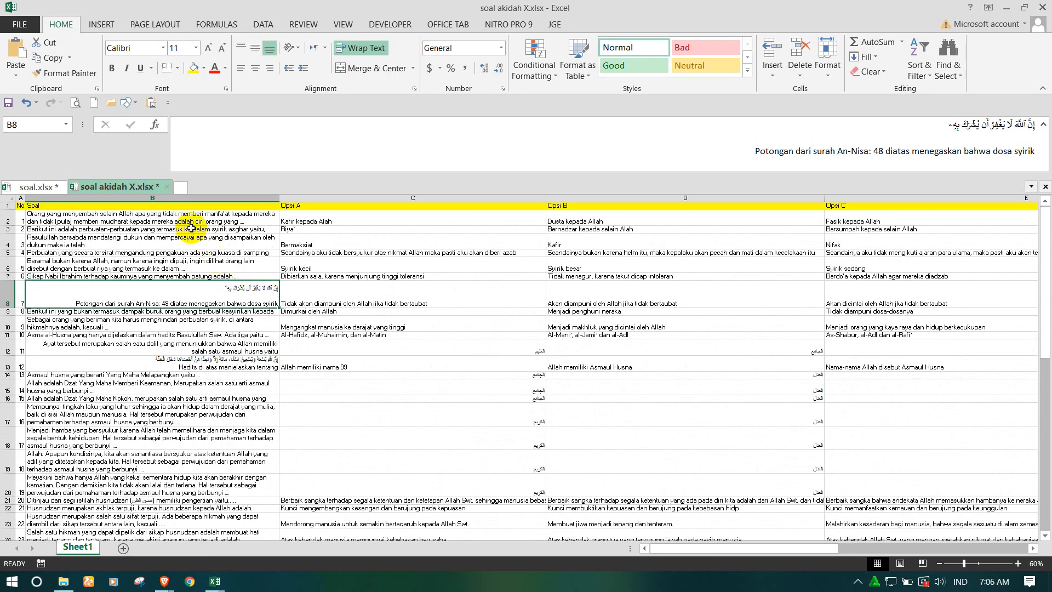
pyautogui.click(167, 186)
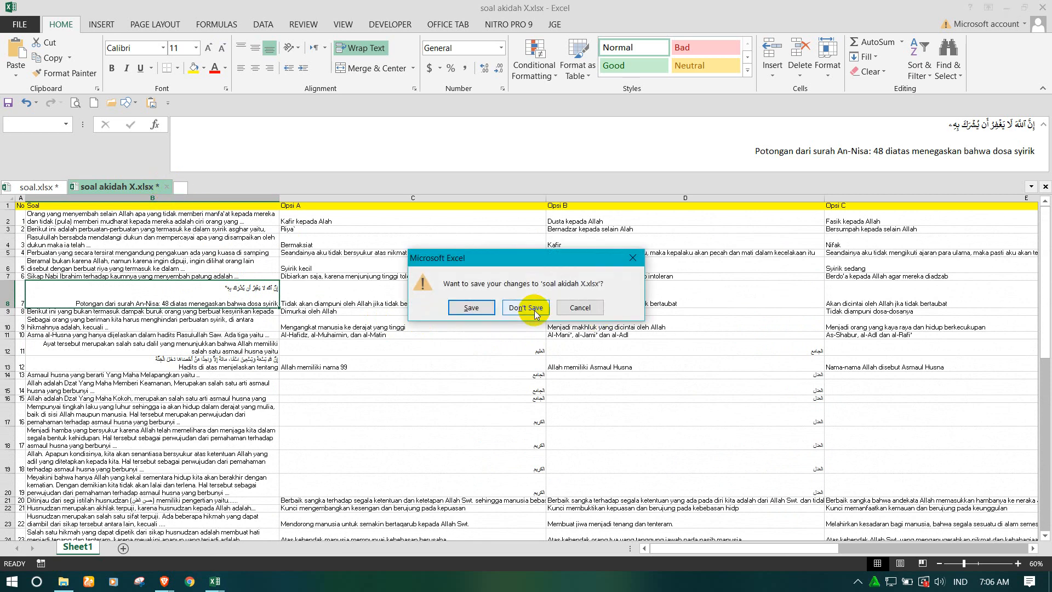
pyautogui.click(536, 307)
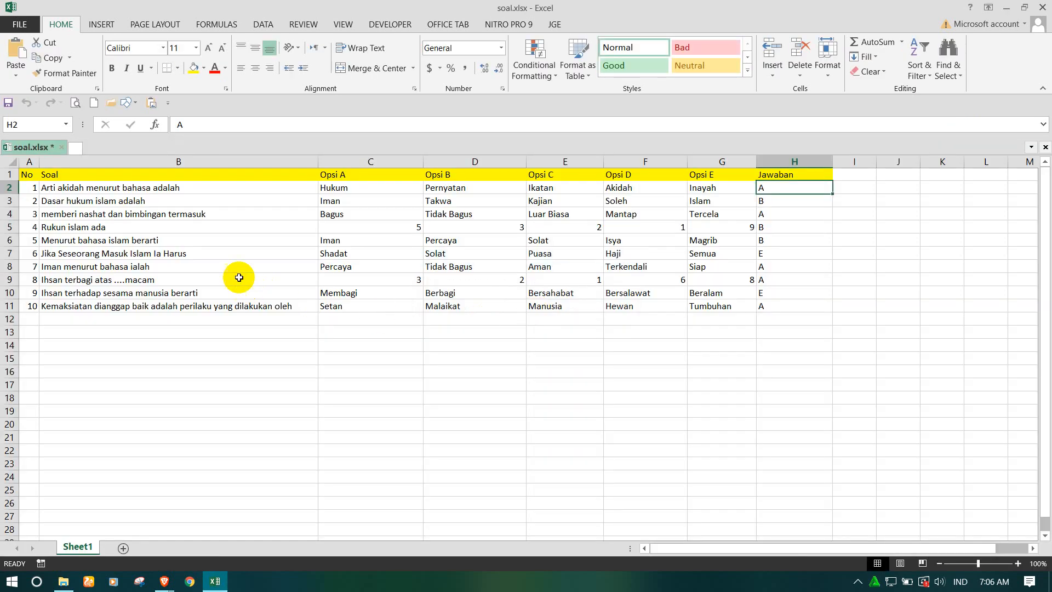
pyautogui.click(1042, 7)
pyautogui.click(525, 308)
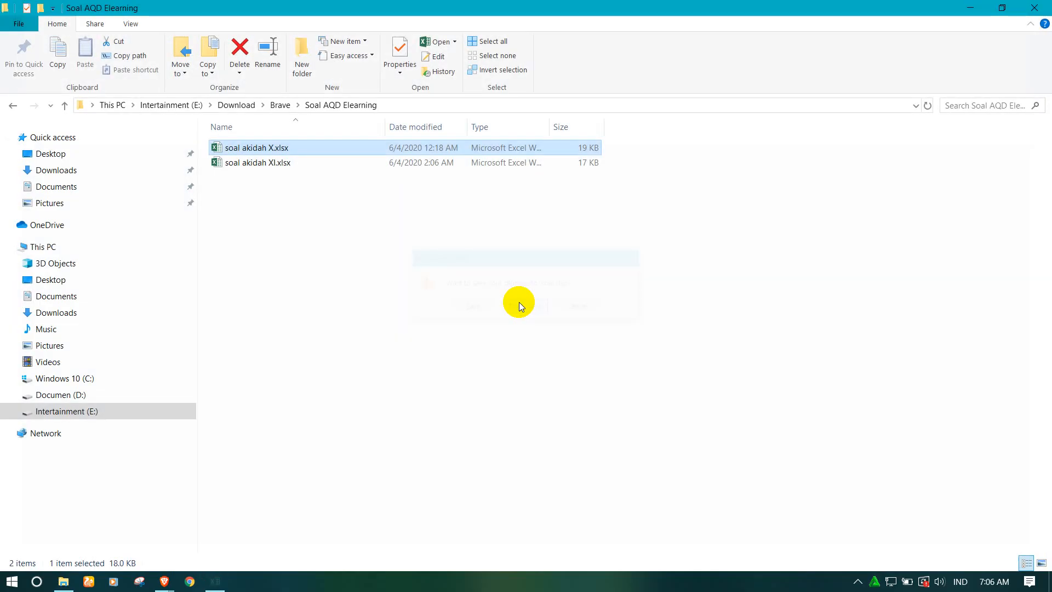
pyautogui.click(1043, 6)
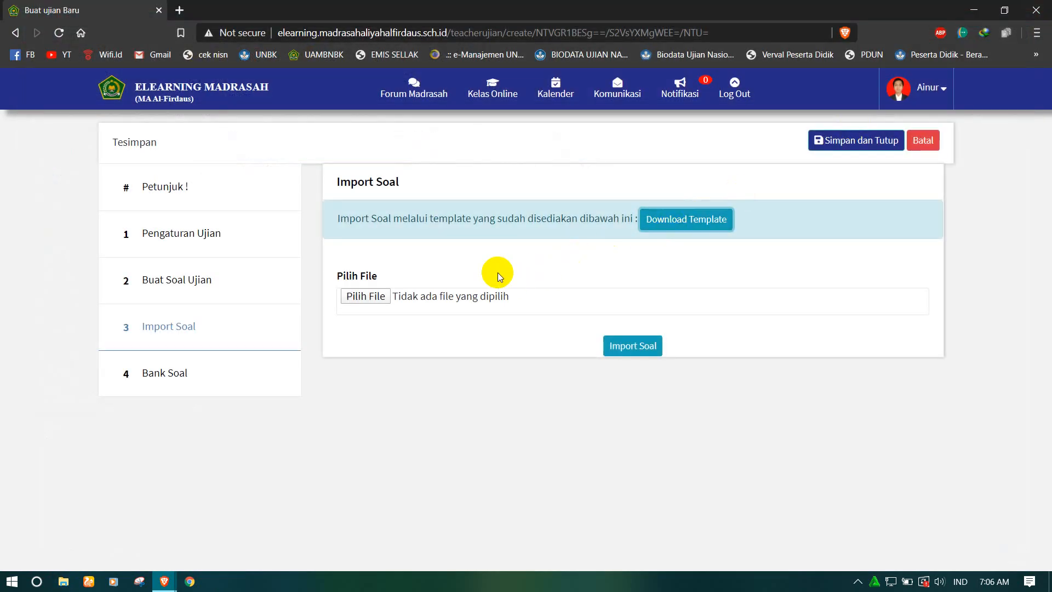
# Import the exam questions from soal akidah X.xlsx in the Soal AQD Elearning folder in E:\Download\Brave.
pyautogui.click(380, 300)
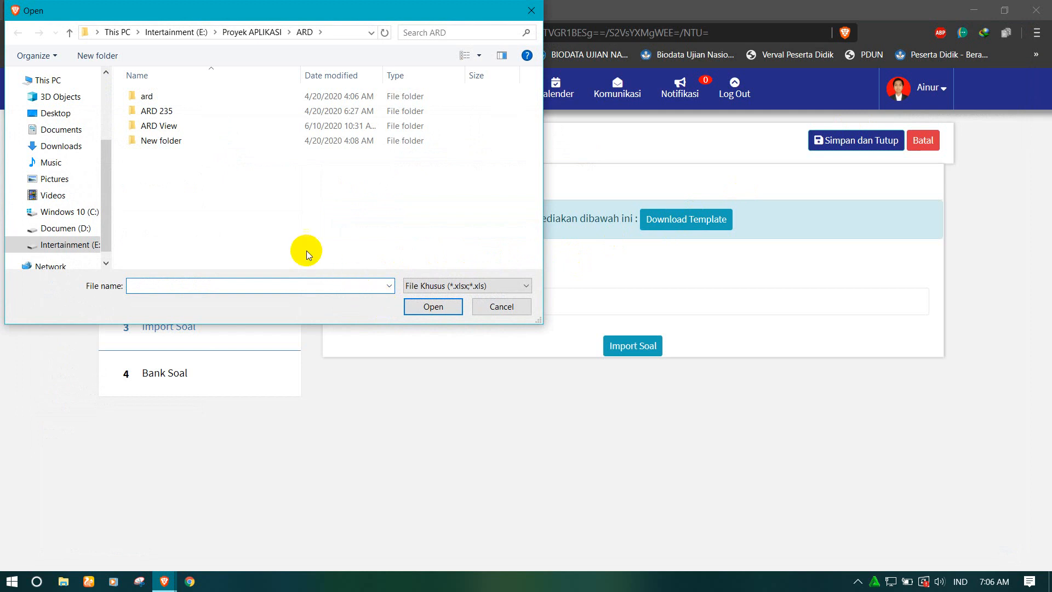
pyautogui.click(84, 248)
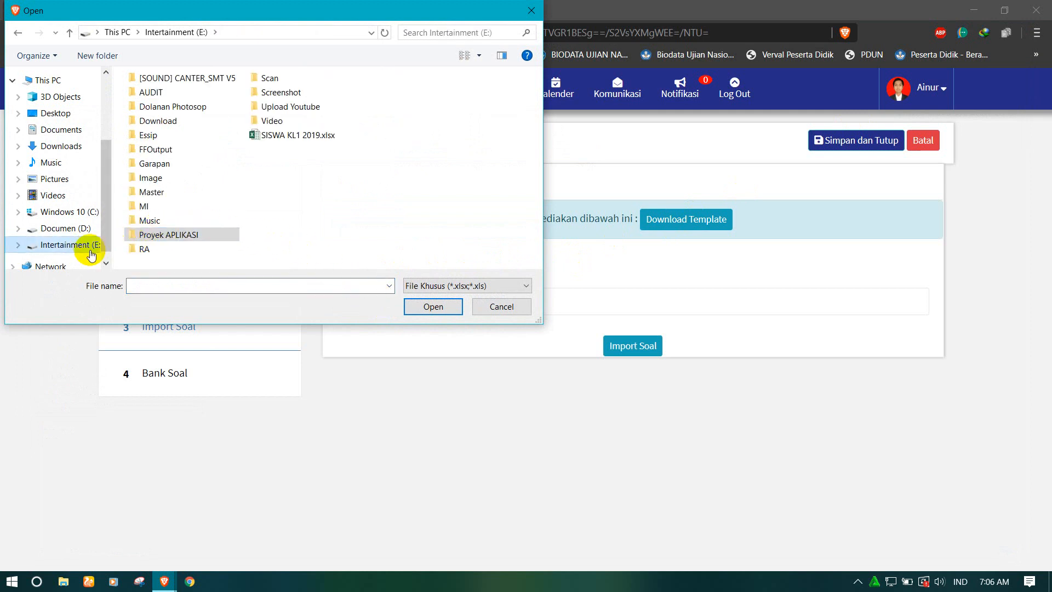
pyautogui.doubleClick(159, 120)
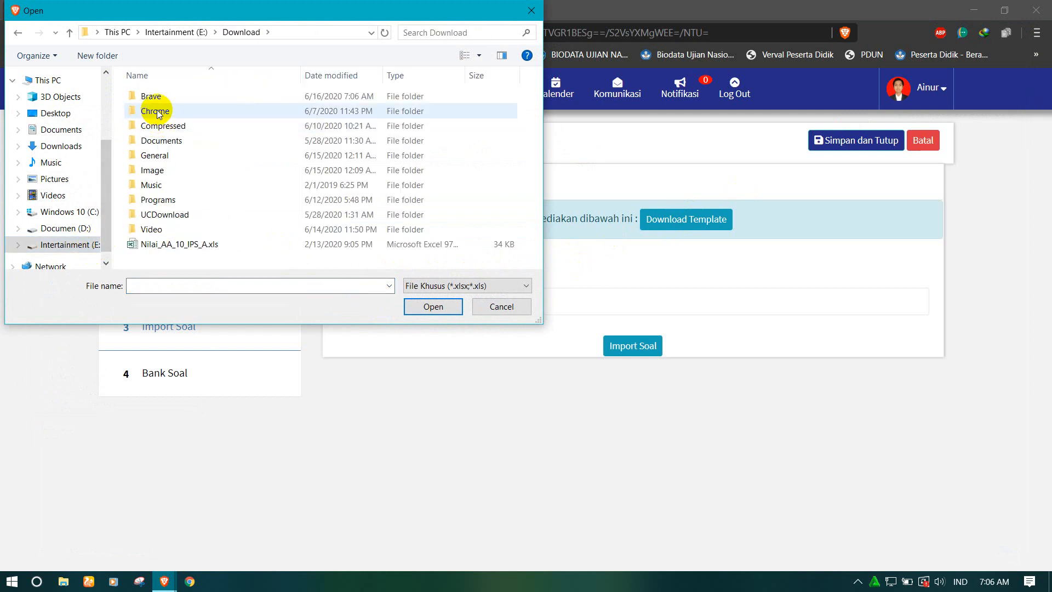
pyautogui.click(155, 98)
pyautogui.doubleClick(157, 98)
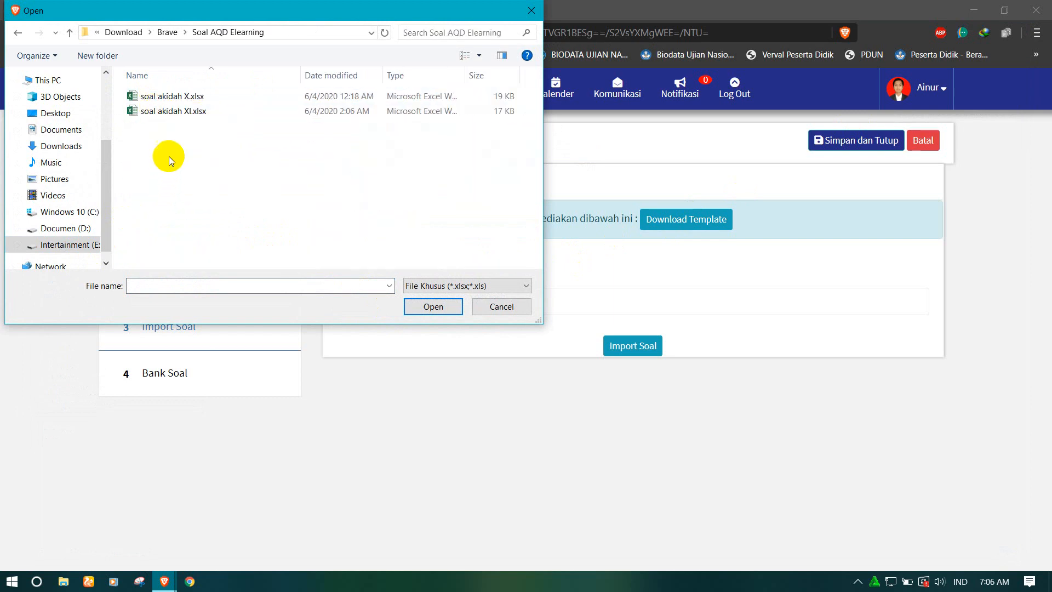
pyautogui.doubleClick(173, 97)
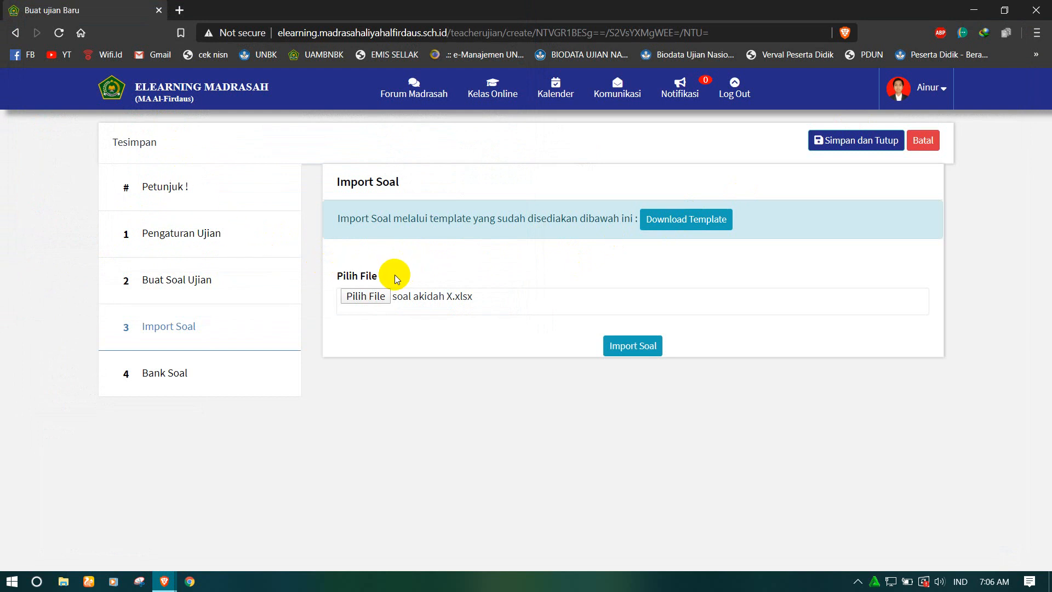
pyautogui.click(633, 347)
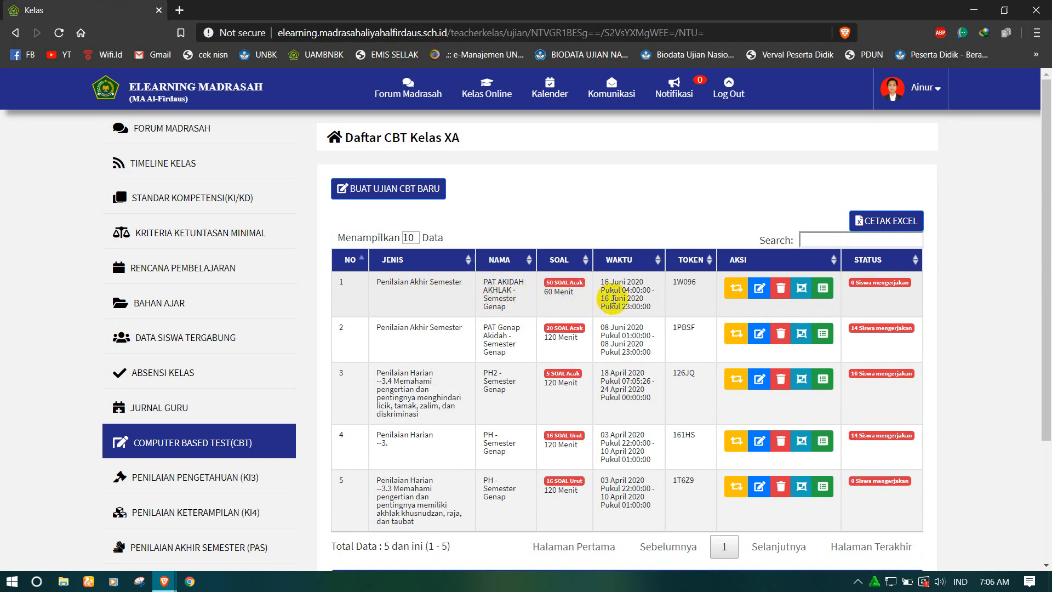
# Check the token of the PAT AKIDAH AKHLAK exam in the Kelas XA CBT list and open the simulation preview of its questions.
pyautogui.click(674, 282)
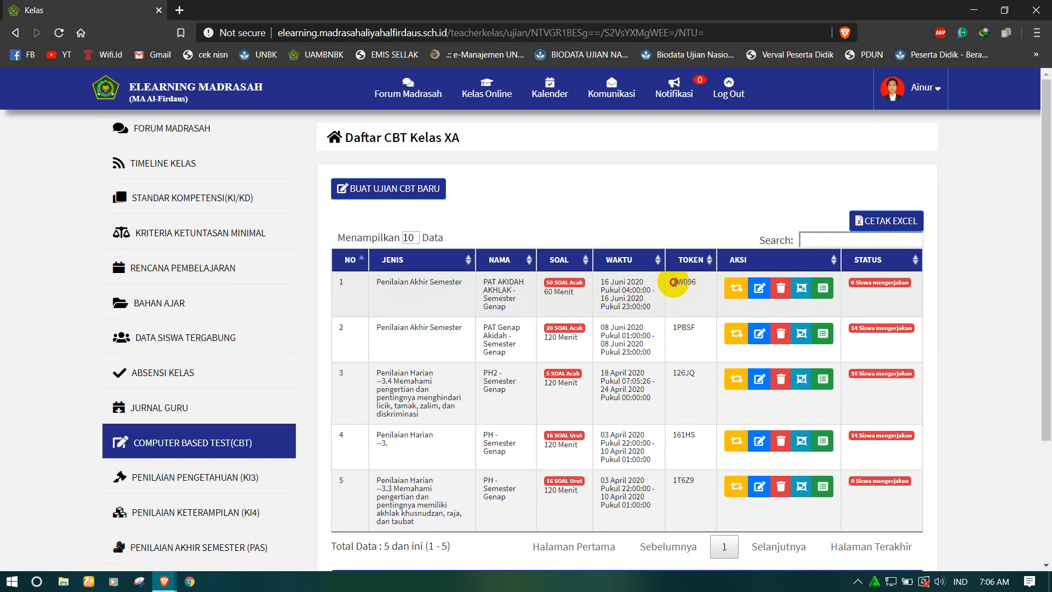
pyautogui.moveTo(674, 282); pyautogui.dragTo(697, 283)
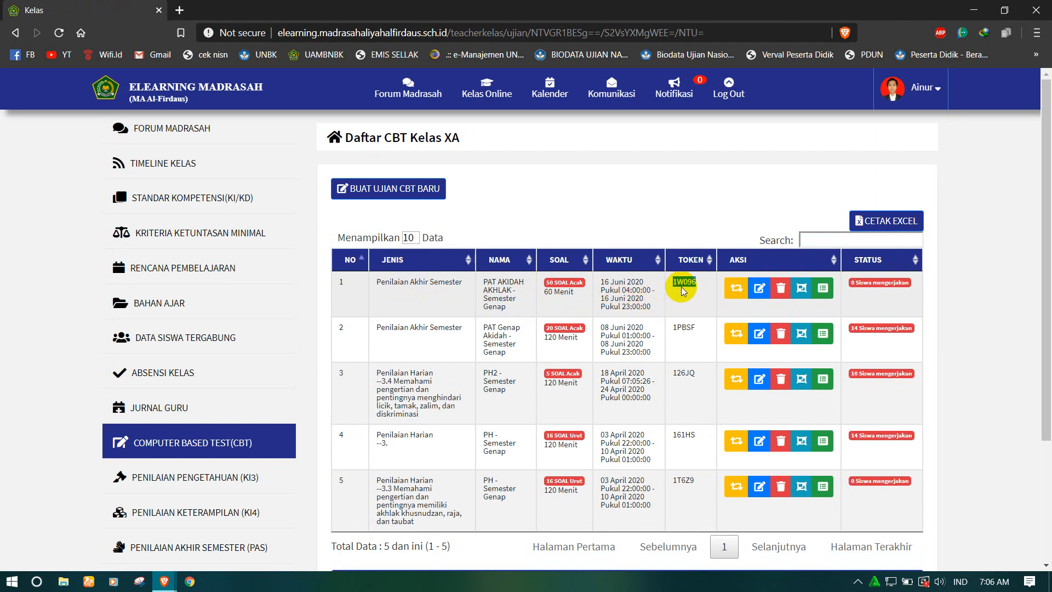
pyautogui.click(682, 290)
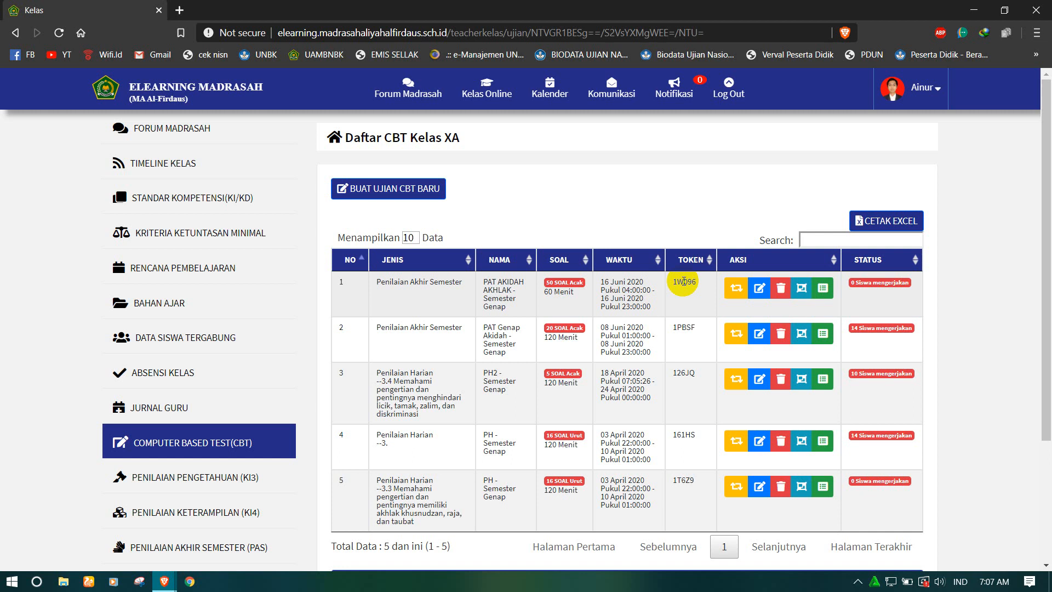
pyautogui.click(733, 297)
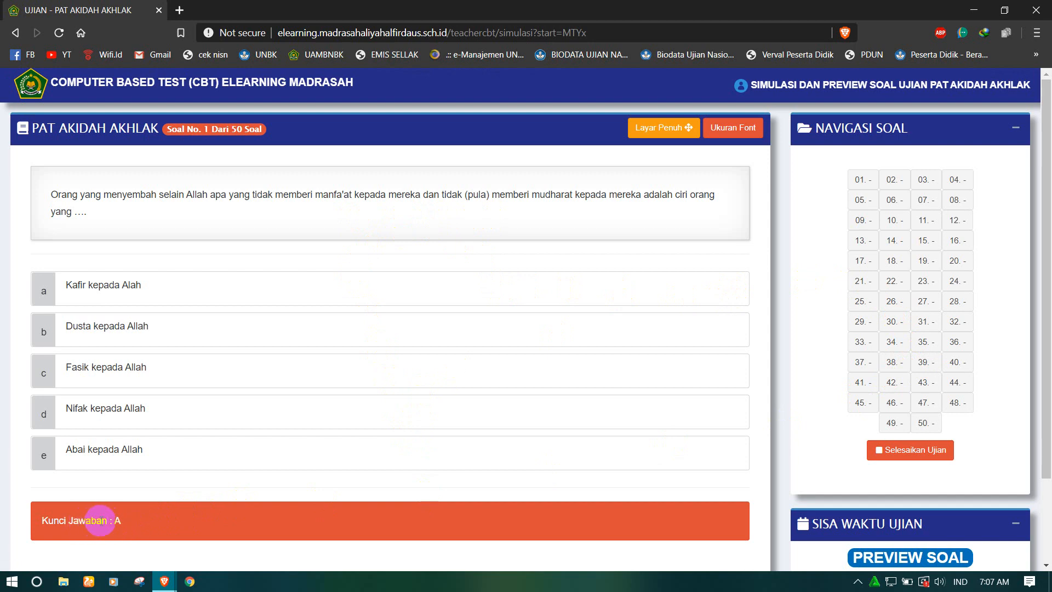
# Check the answer key of question 1 in the simulation and choose option a, Kafir kepada Alah, as the answer.
pyautogui.moveTo(122, 521); pyautogui.dragTo(28, 524)
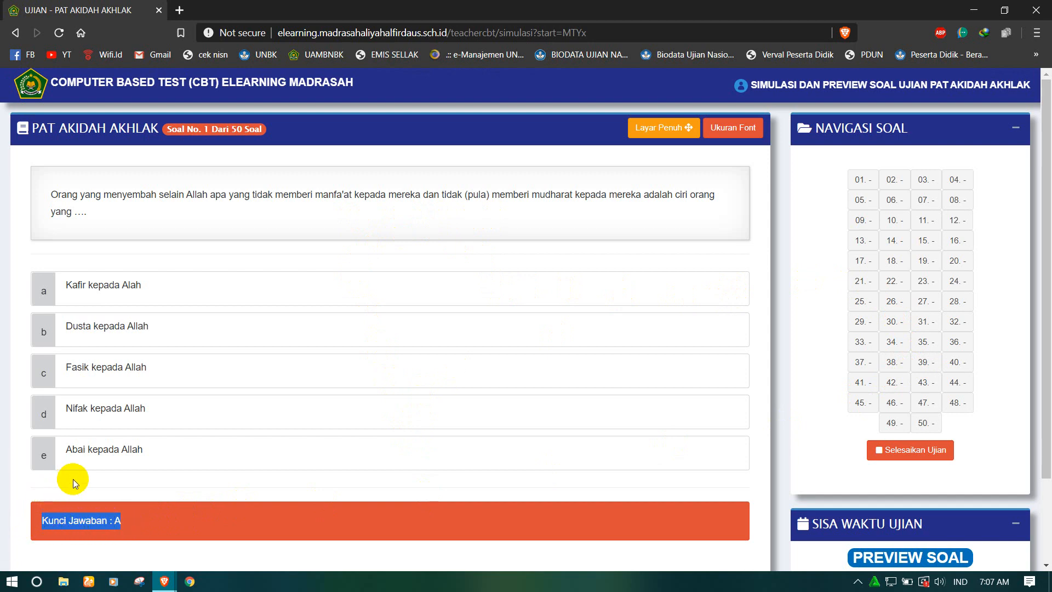
pyautogui.click(82, 465)
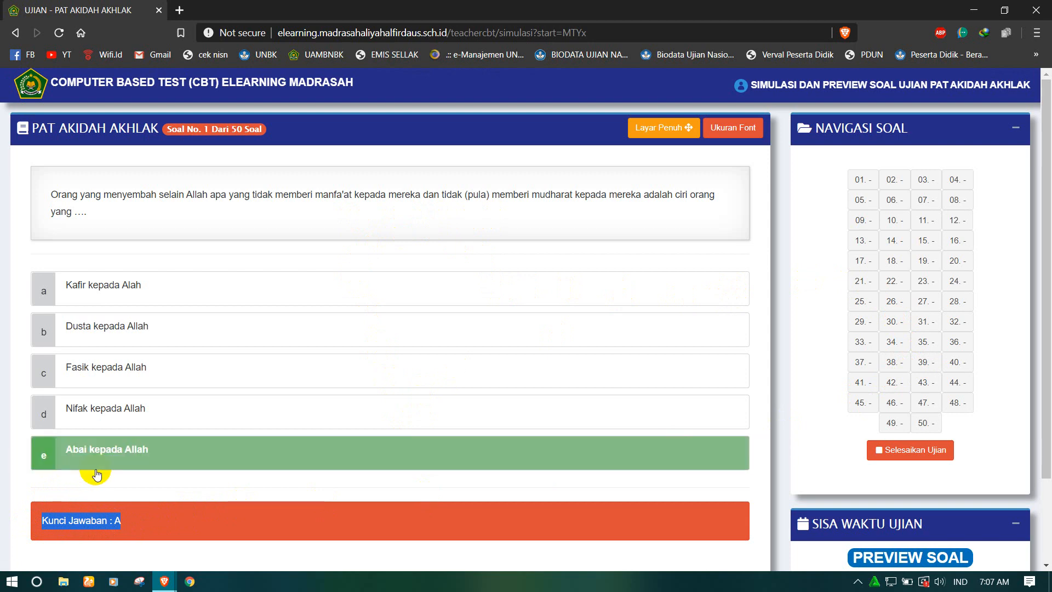
pyautogui.moveTo(113, 519); pyautogui.dragTo(130, 506)
pyautogui.click(126, 486)
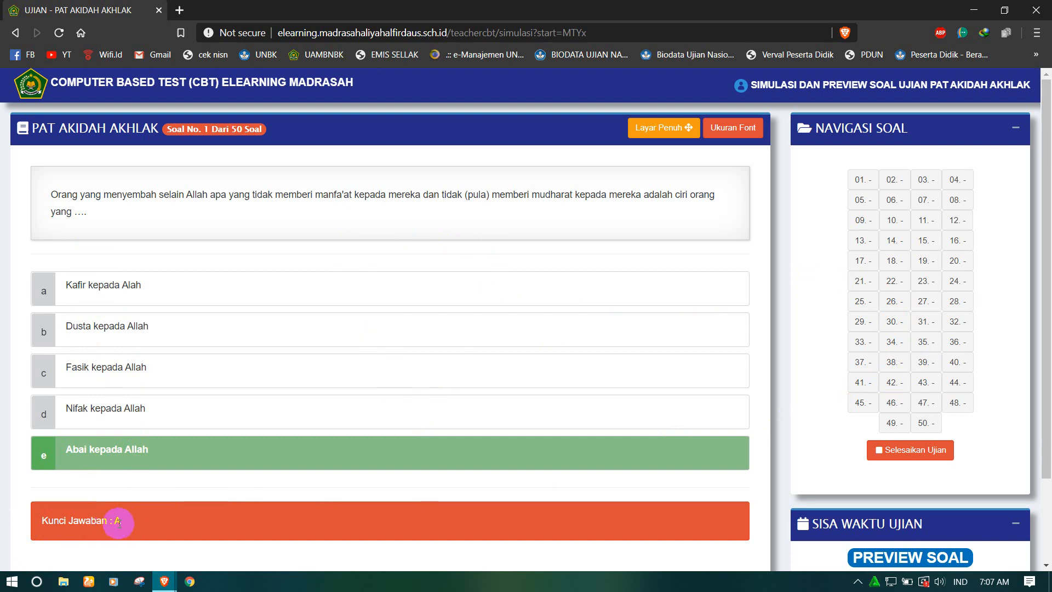
pyautogui.click(129, 294)
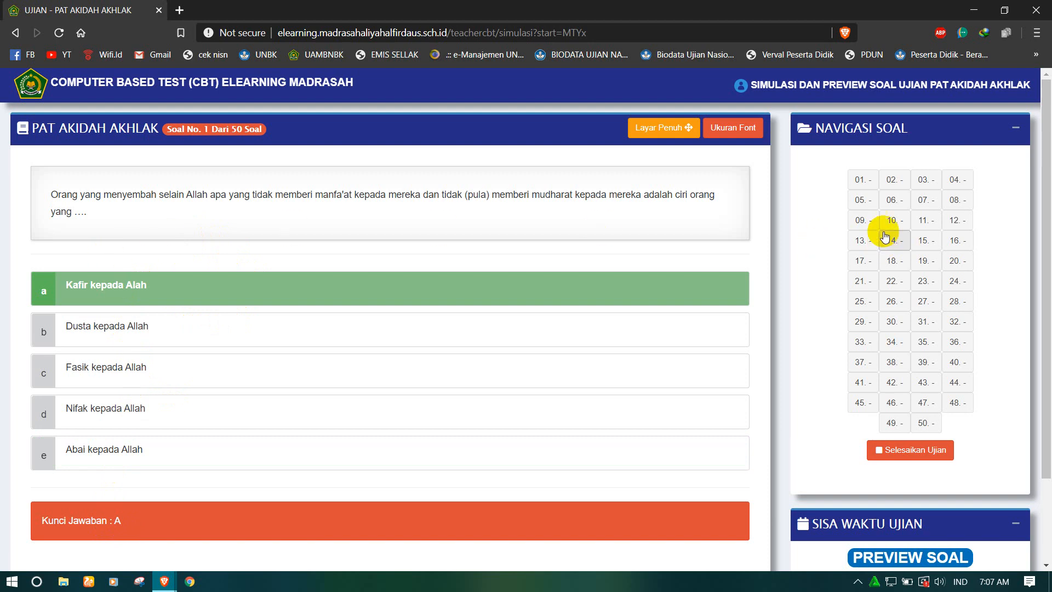
# Preview questions 2 to 6 of the exam and end the simulation to return to the Kelas XA CBT list.
pyautogui.click(893, 180)
pyautogui.click(924, 179)
pyautogui.click(951, 179)
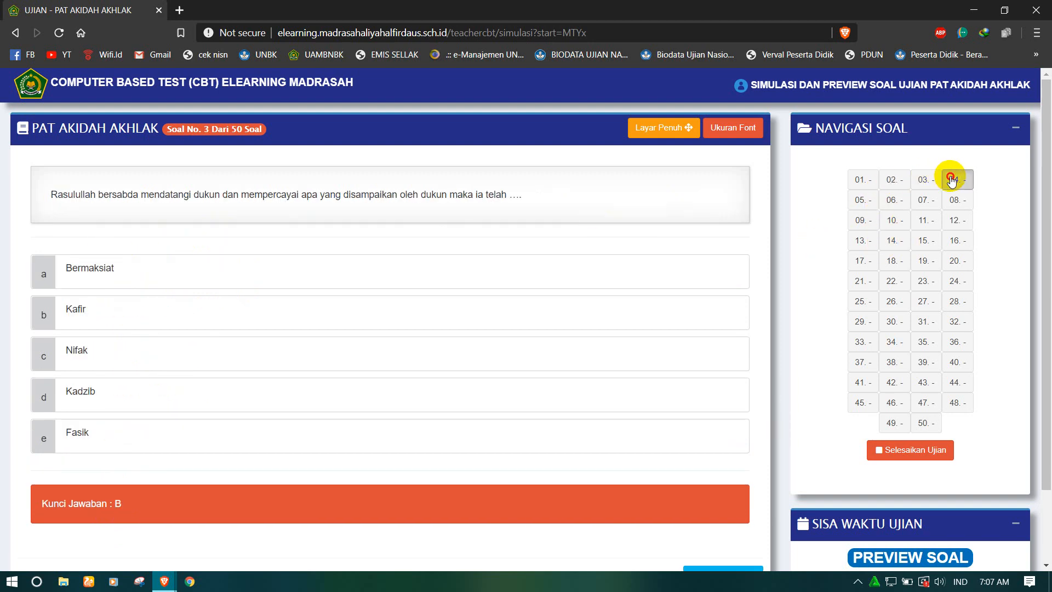
pyautogui.click(861, 200)
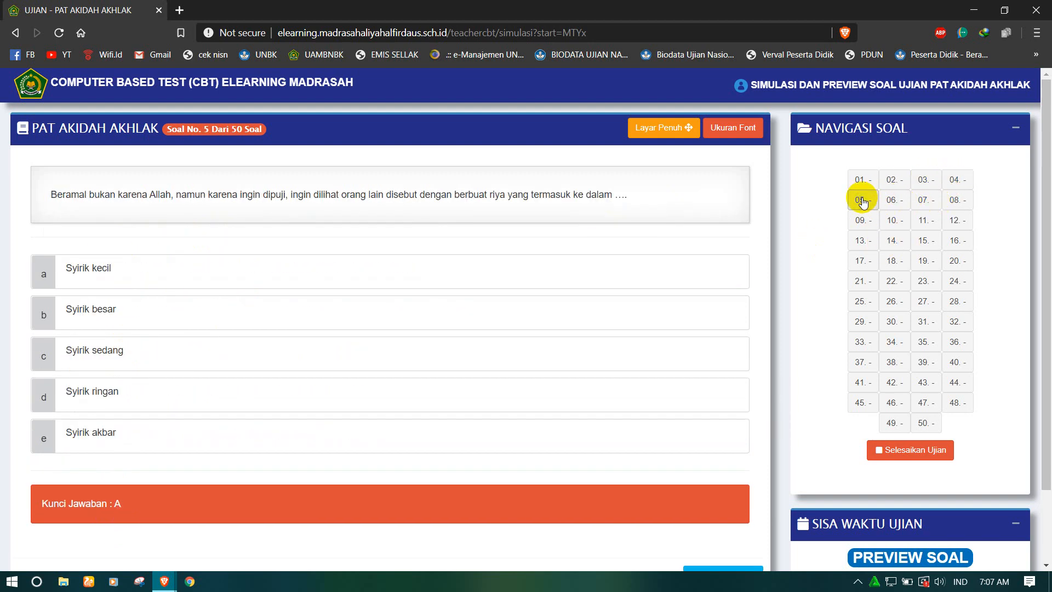
pyautogui.click(896, 202)
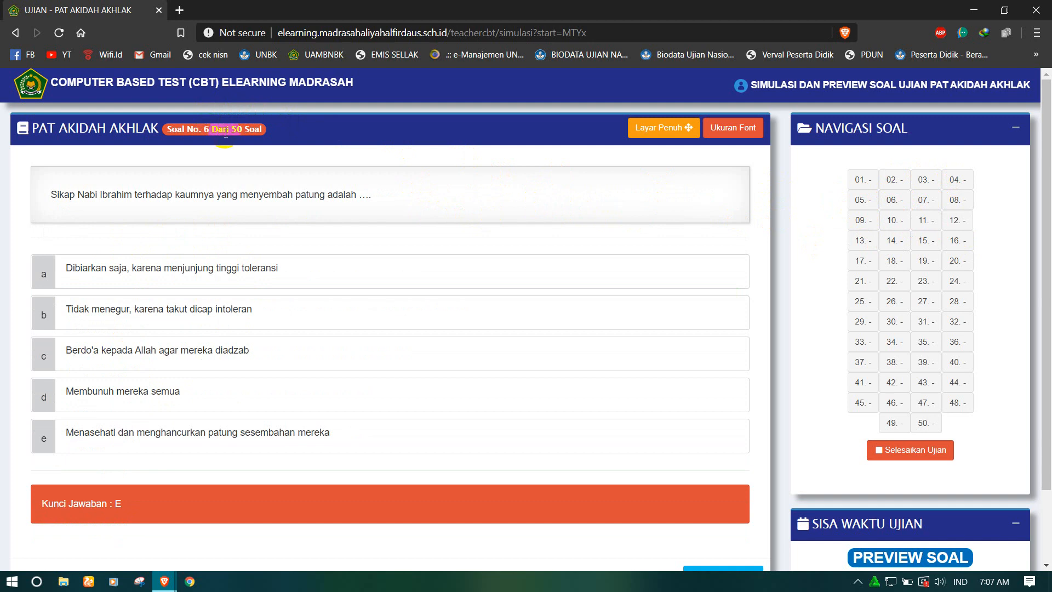
pyautogui.click(894, 455)
pyautogui.click(539, 364)
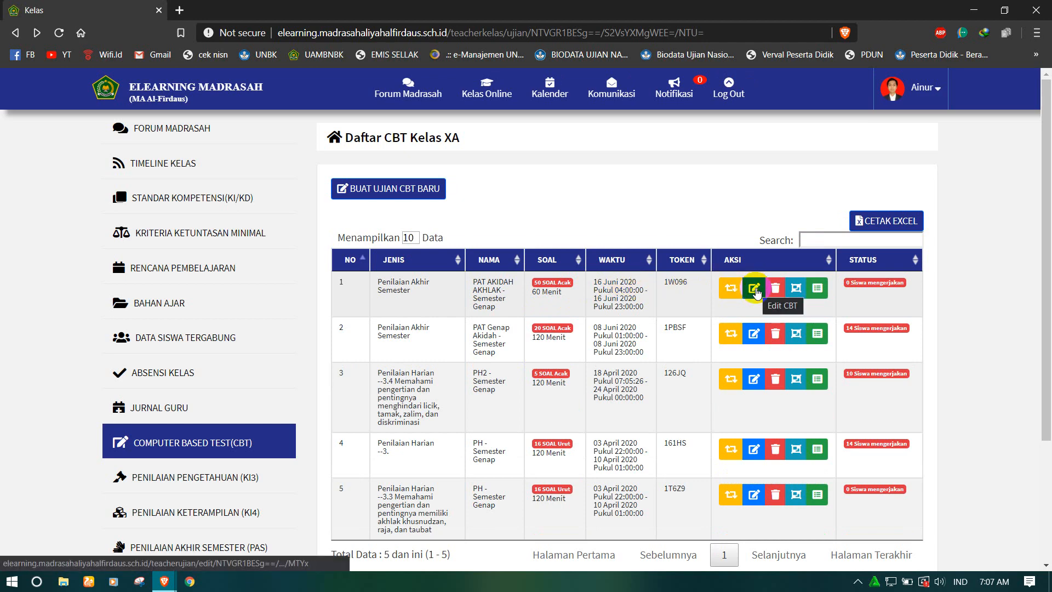
# Open the PAT AKIDAH AKHLAK exam for editing and bring up question 6 in the question editor.
pyautogui.click(755, 289)
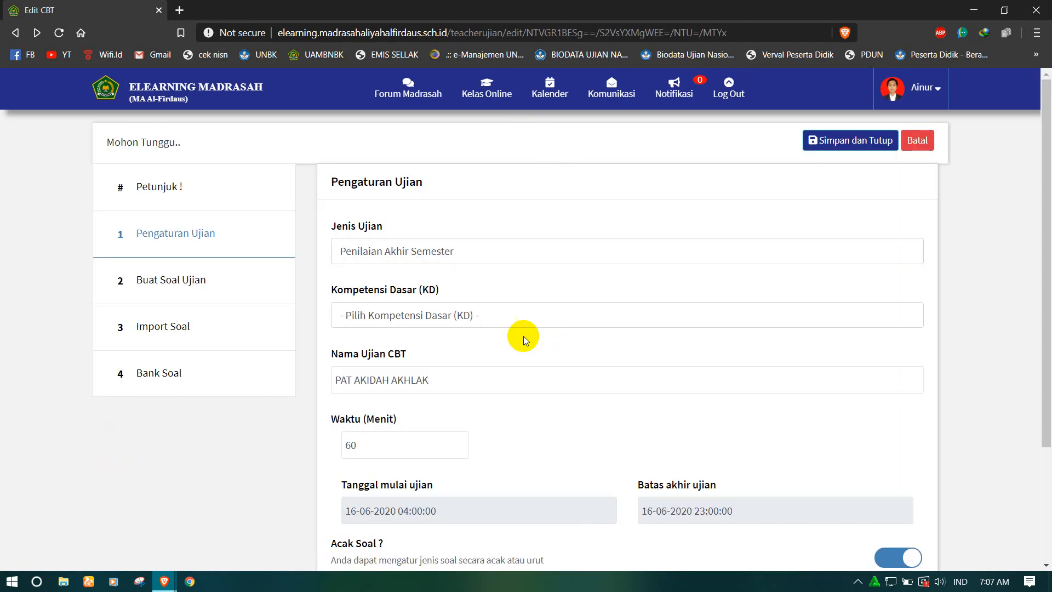
pyautogui.click(153, 282)
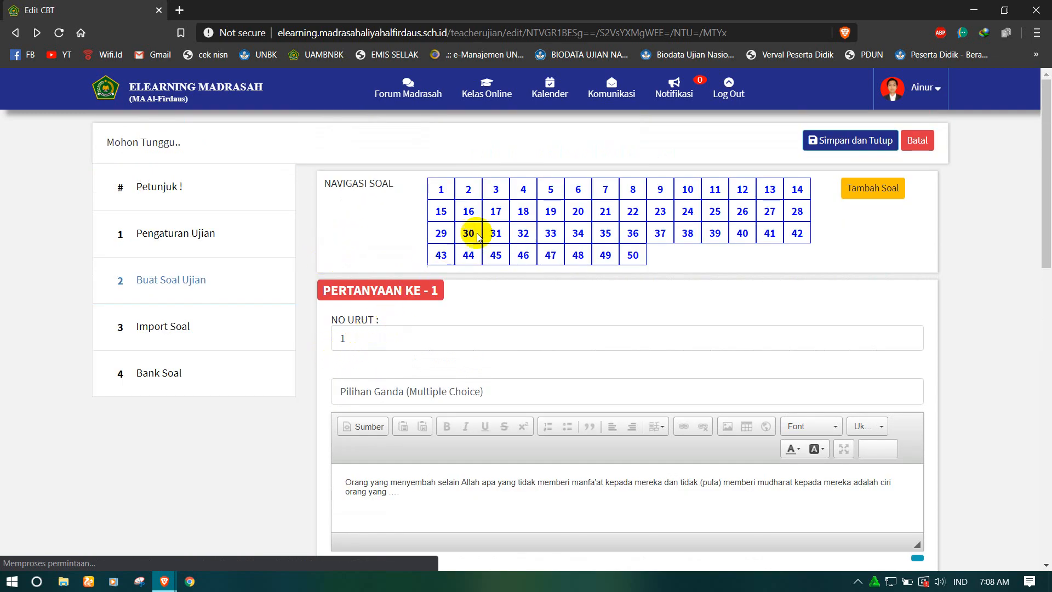
pyautogui.click(576, 190)
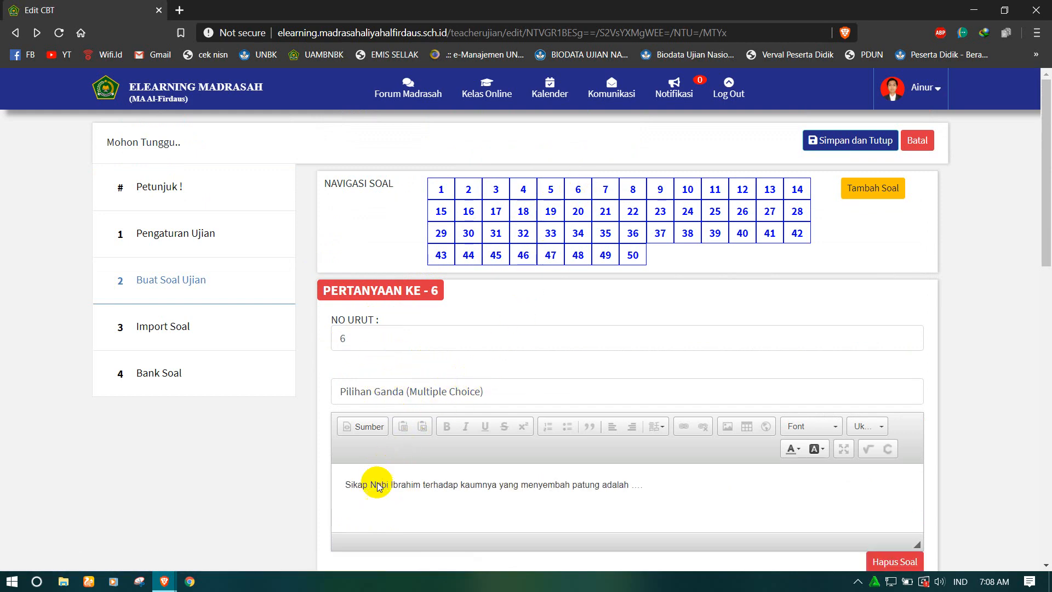
# Insert AS after "Nabi Ibrahim" in the text of question 6 and make "Nabi Ibrahim AS" bold.
pyautogui.scroll(-1, 377, 487)
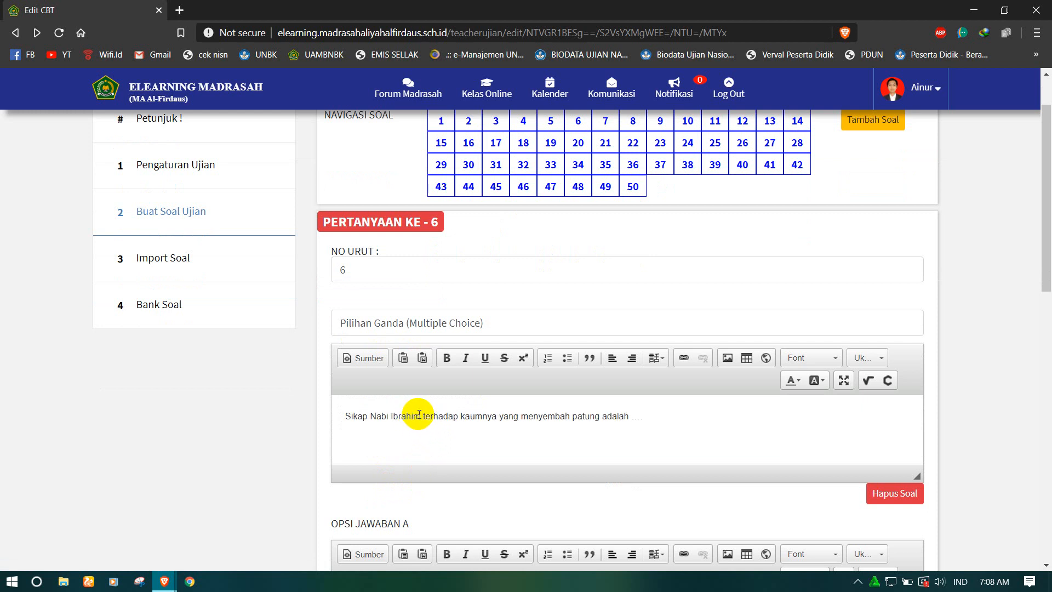
pyautogui.click(432, 448)
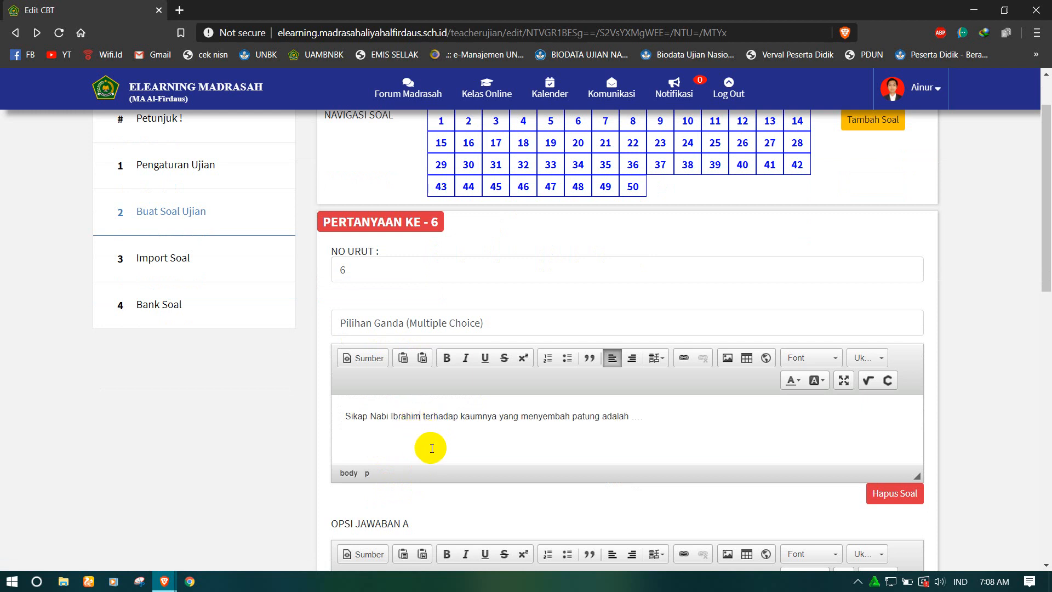
pyautogui.write('AS')
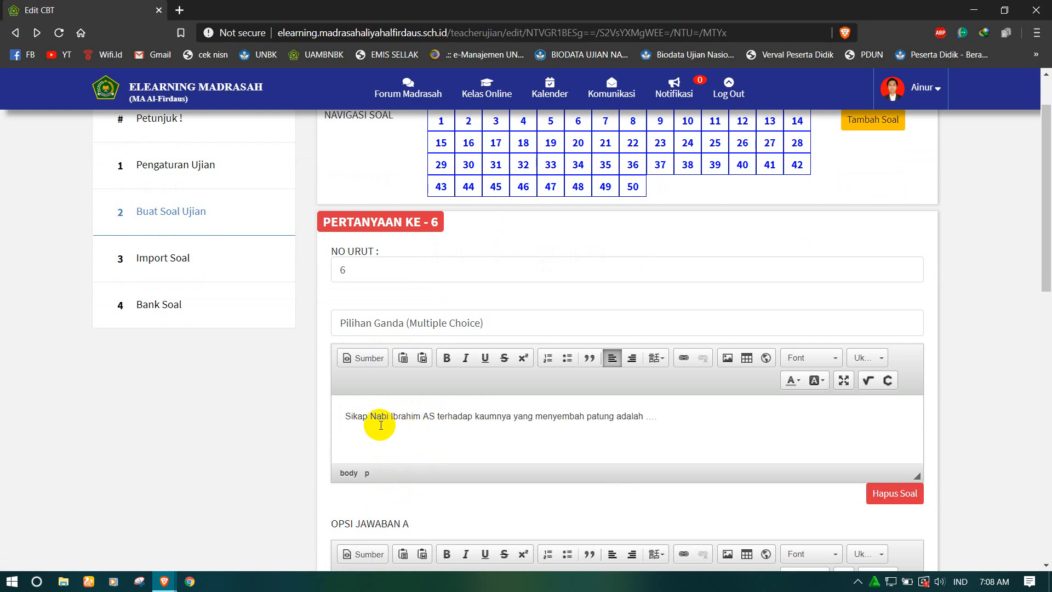
pyautogui.moveTo(369, 416); pyautogui.dragTo(434, 417)
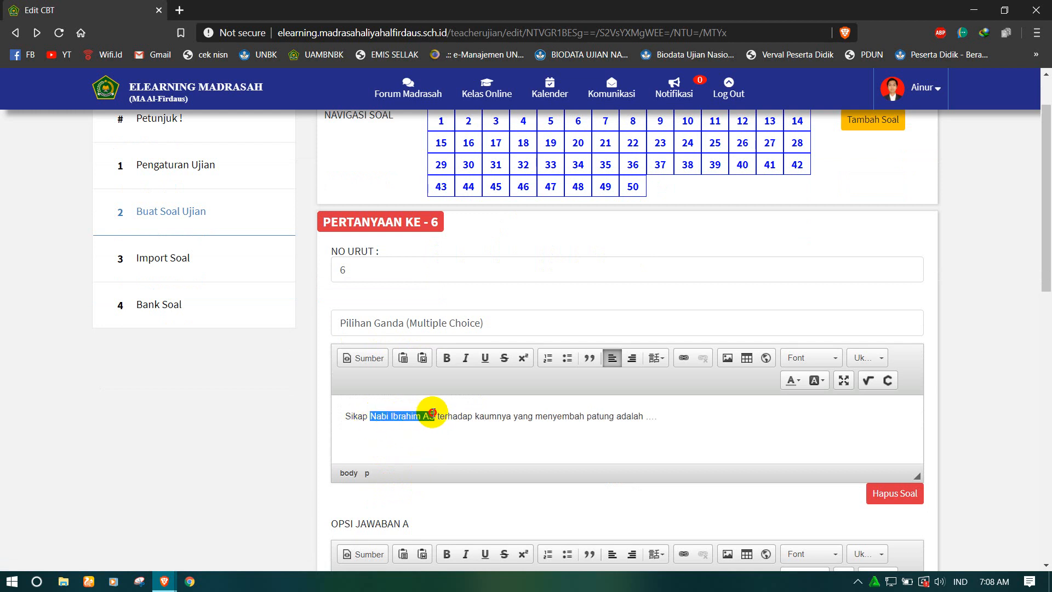
pyautogui.click(445, 357)
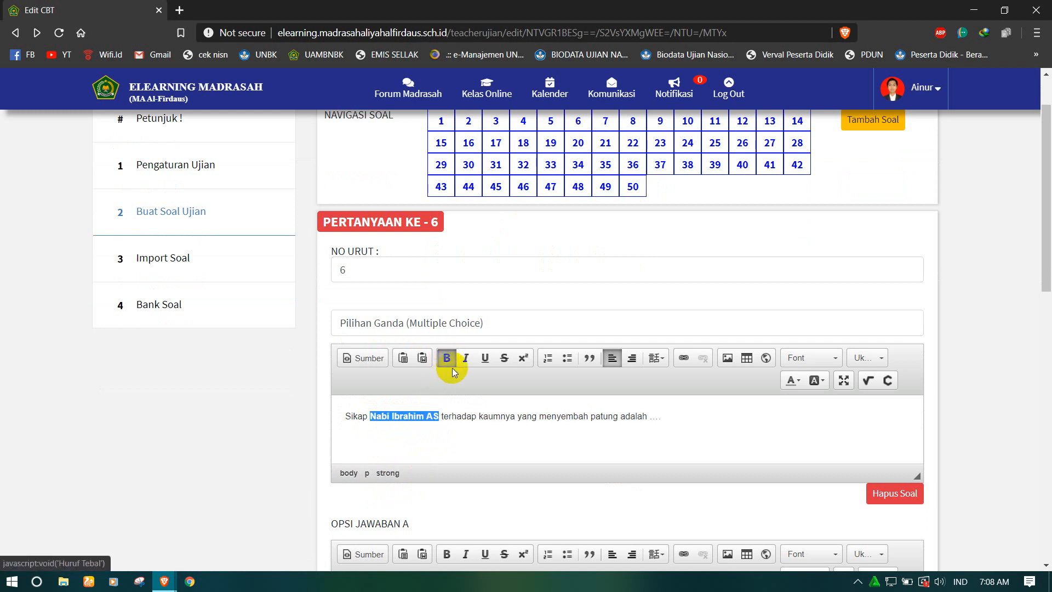
pyautogui.click(466, 359)
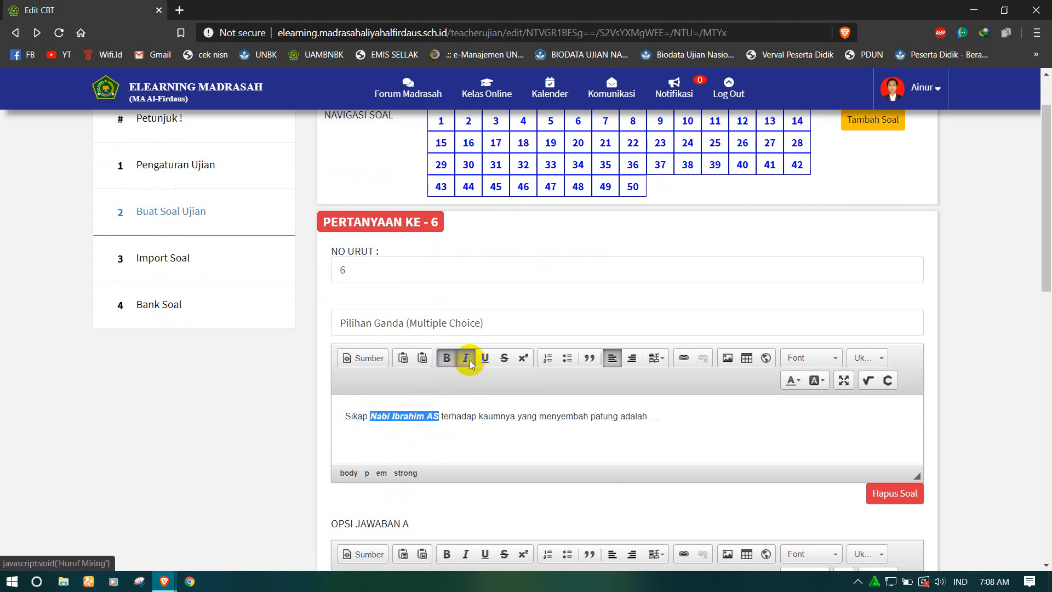
pyautogui.click(468, 362)
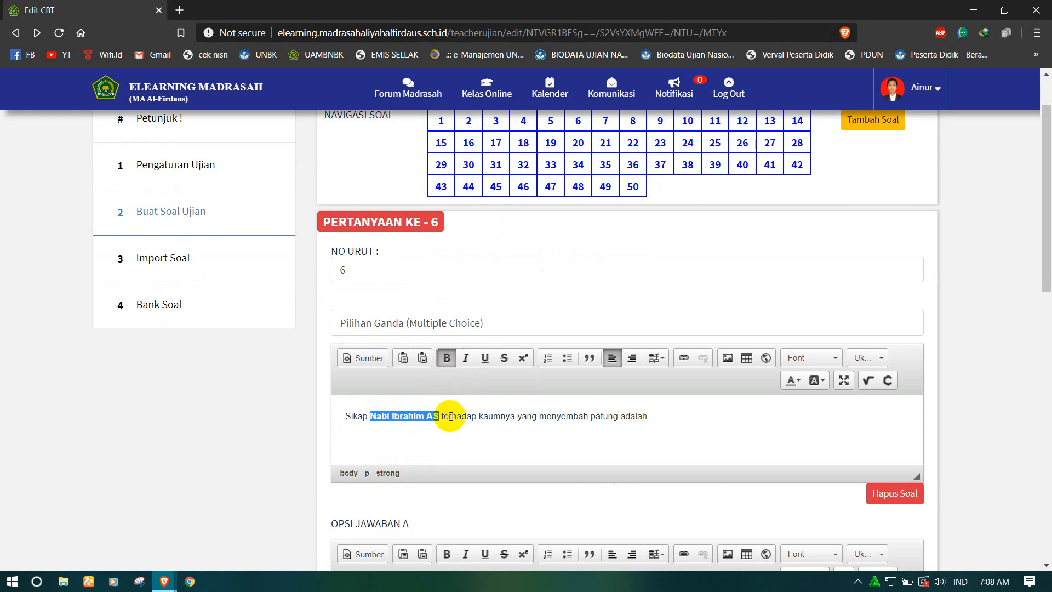
pyautogui.click(450, 415)
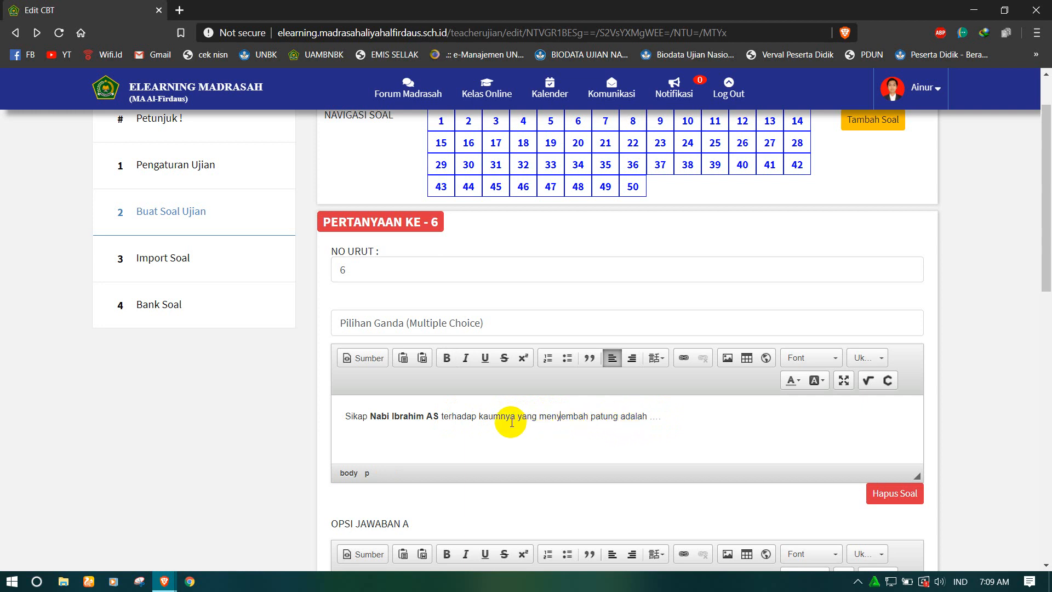
# Upload abstract-blue-background-hd-wallpaper-background-photos-landscape-apple-1920x1200.jpg from E:\Download\Image to the server as an image for question 6.
pyautogui.click(633, 416)
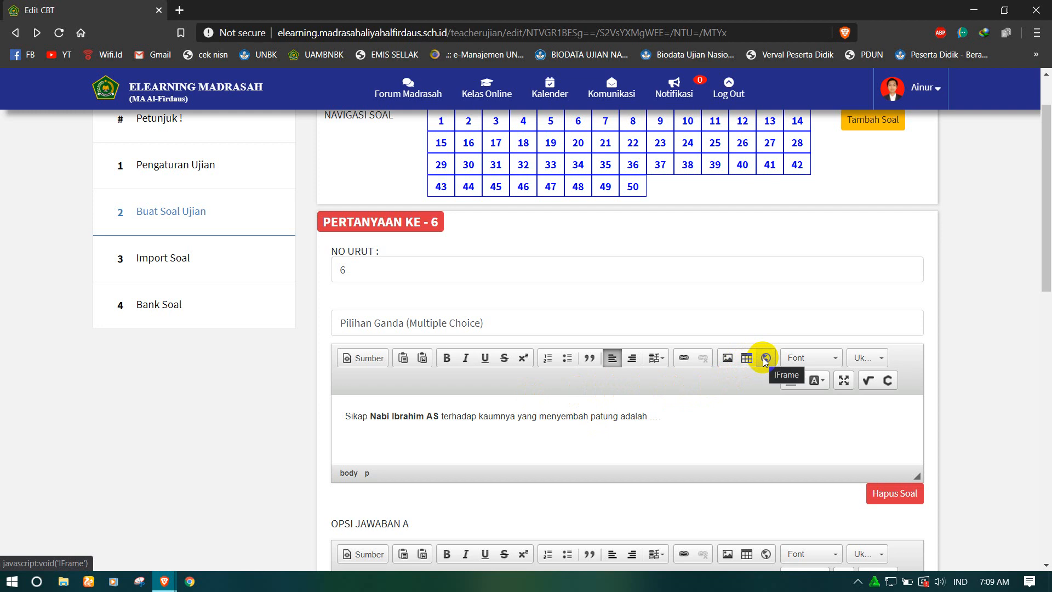
pyautogui.click(727, 359)
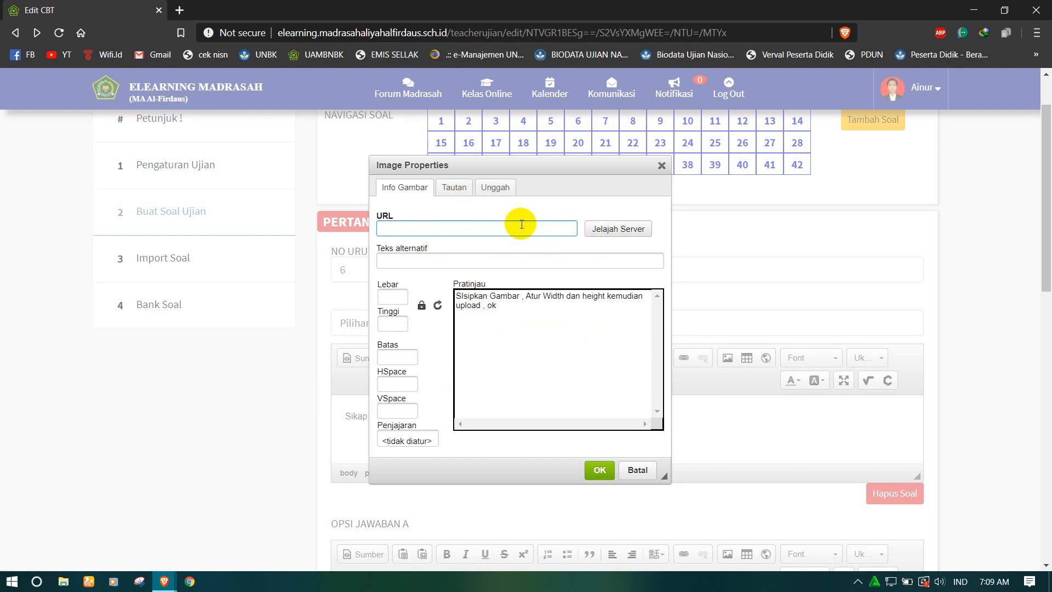
pyautogui.click(493, 189)
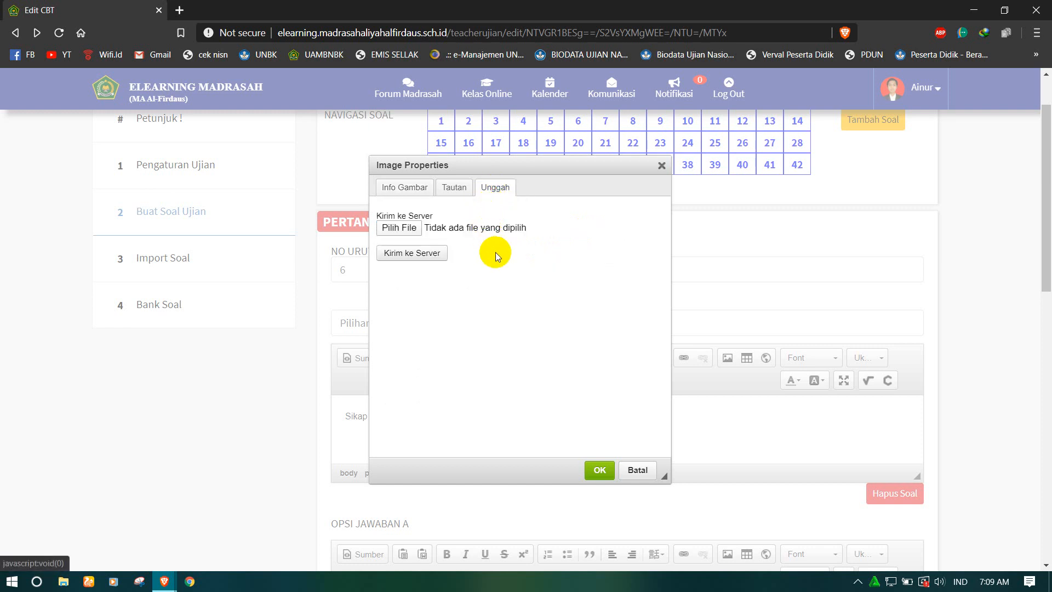
pyautogui.click(395, 229)
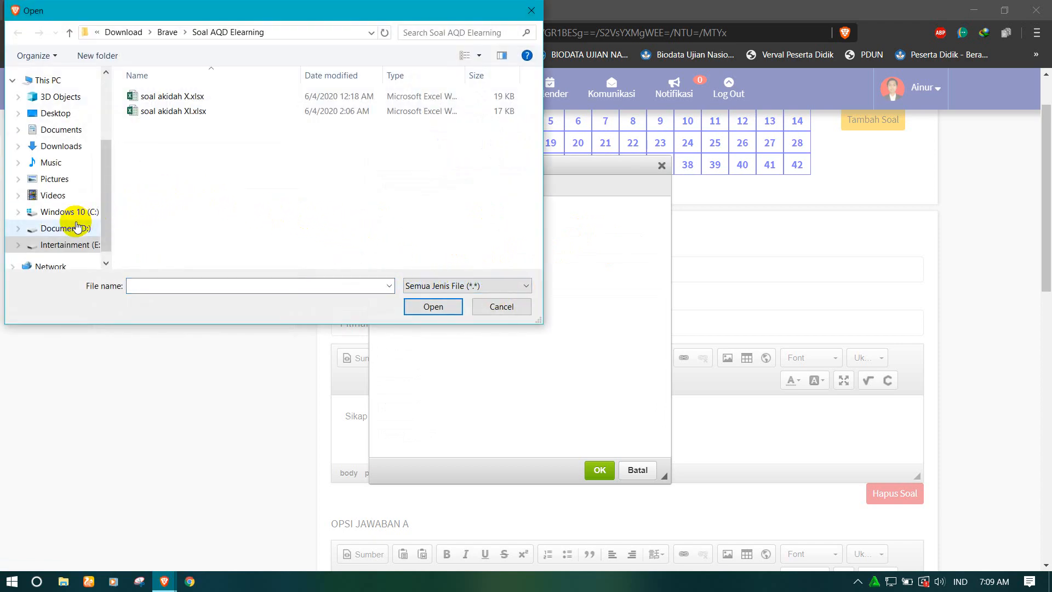
pyautogui.click(164, 33)
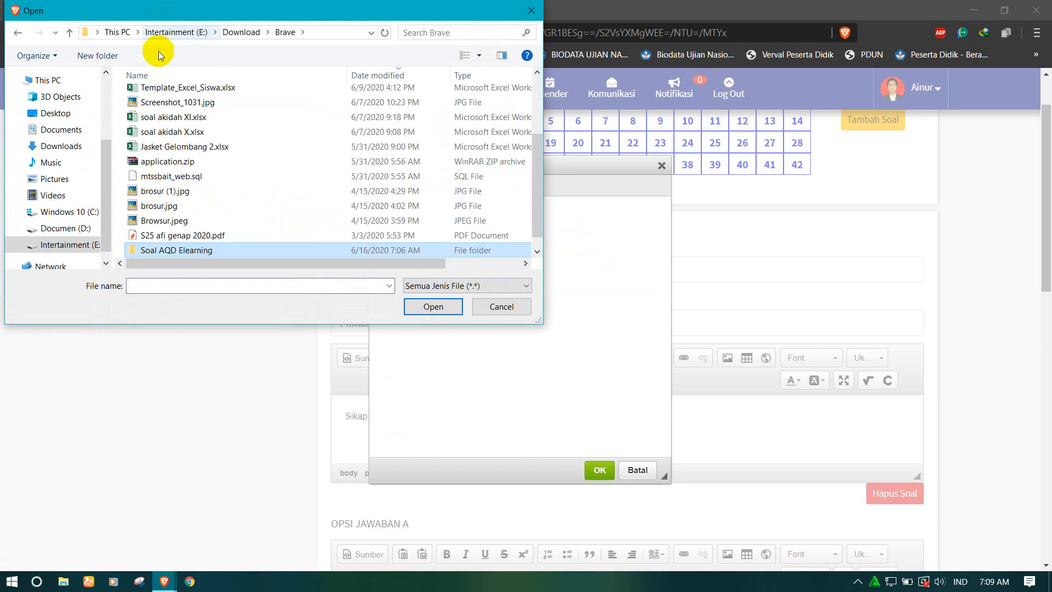
pyautogui.click(176, 34)
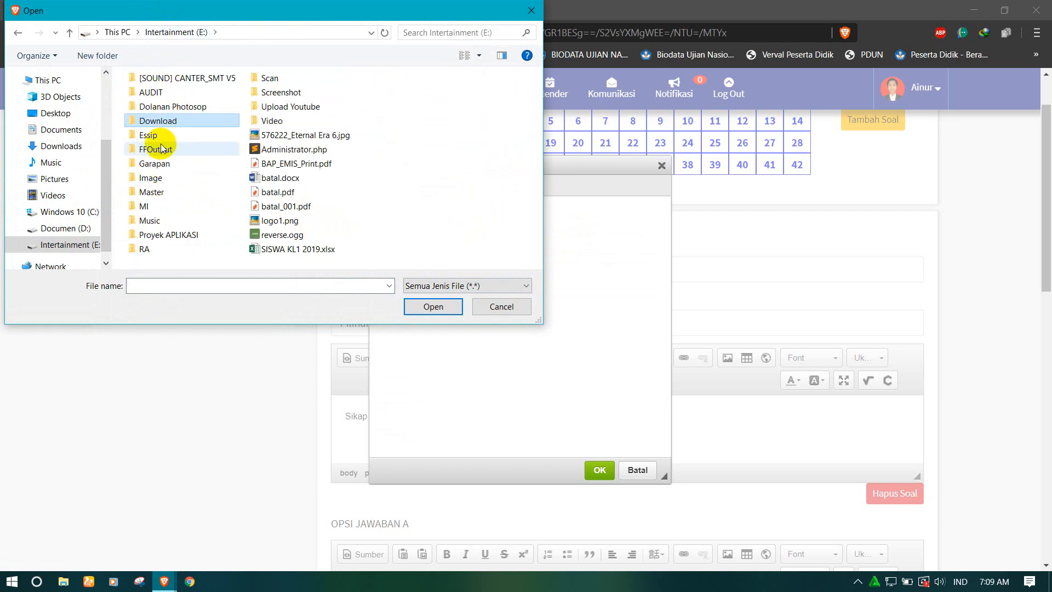
pyautogui.doubleClick(156, 119)
pyautogui.doubleClick(152, 171)
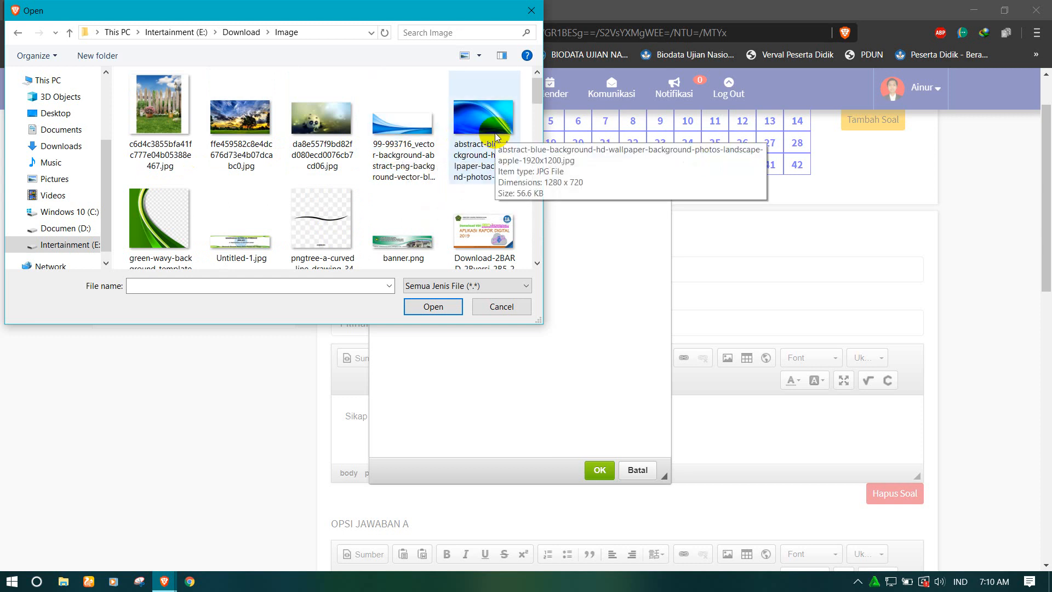
pyautogui.click(476, 151)
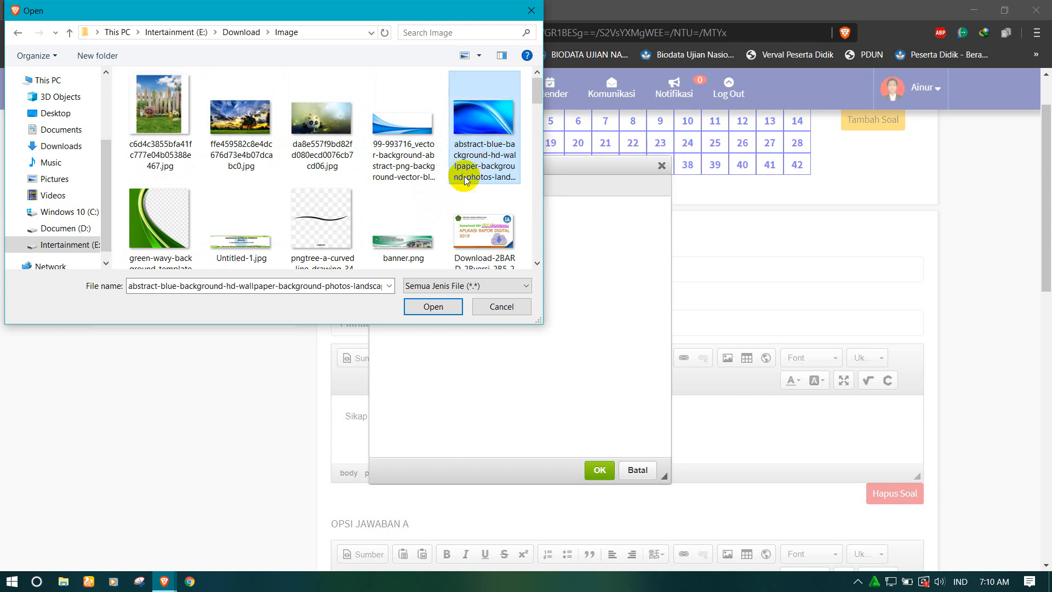
pyautogui.click(433, 306)
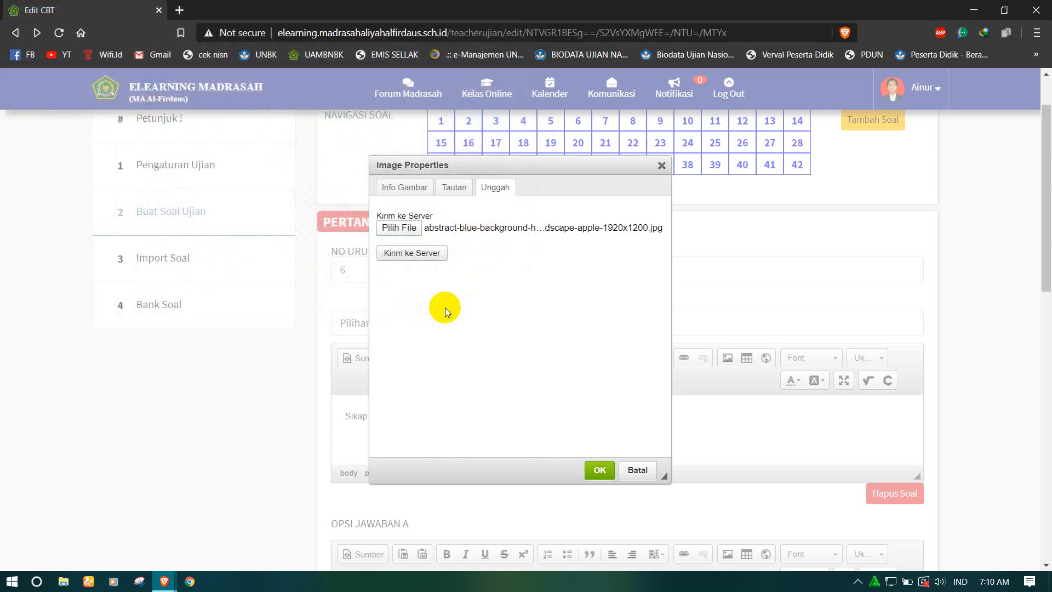
pyautogui.click(428, 256)
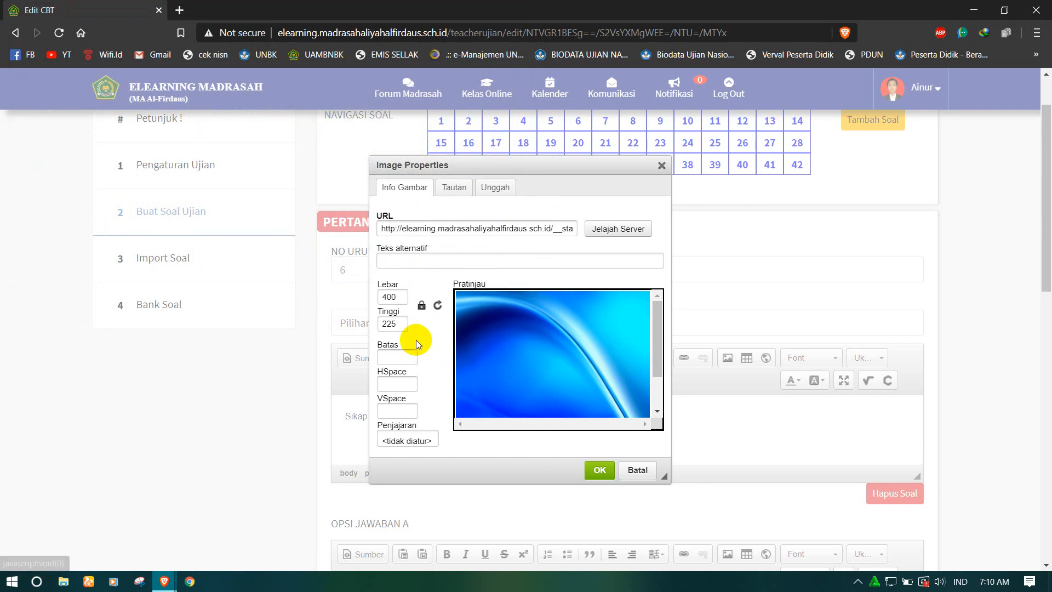
# Insert the uploaded image within the word "adalah" in question 6 at width 400 and height 225, and check its placement.
pyautogui.click(391, 297)
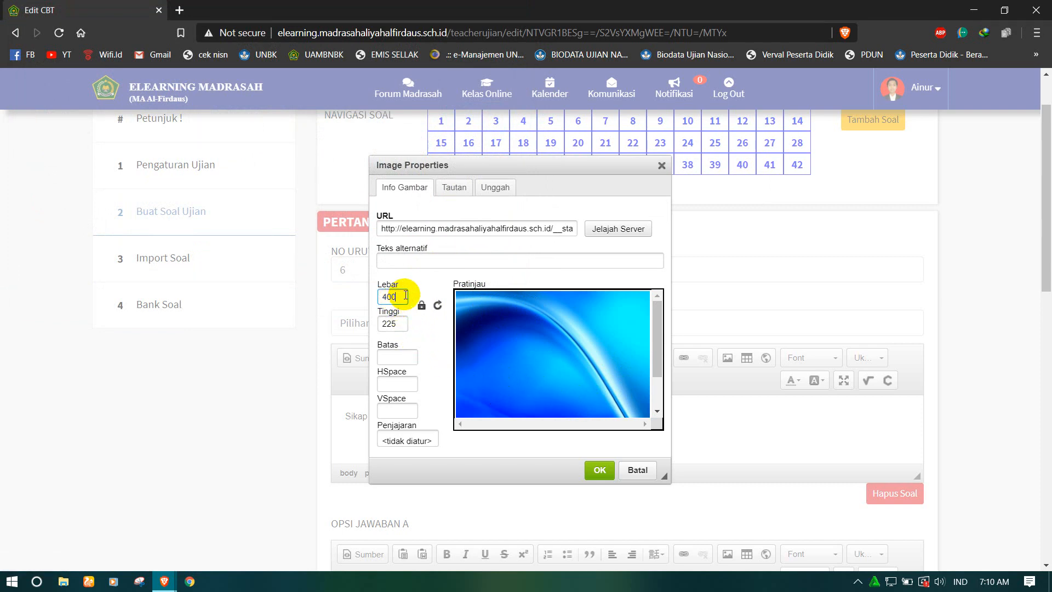
pyautogui.click(395, 323)
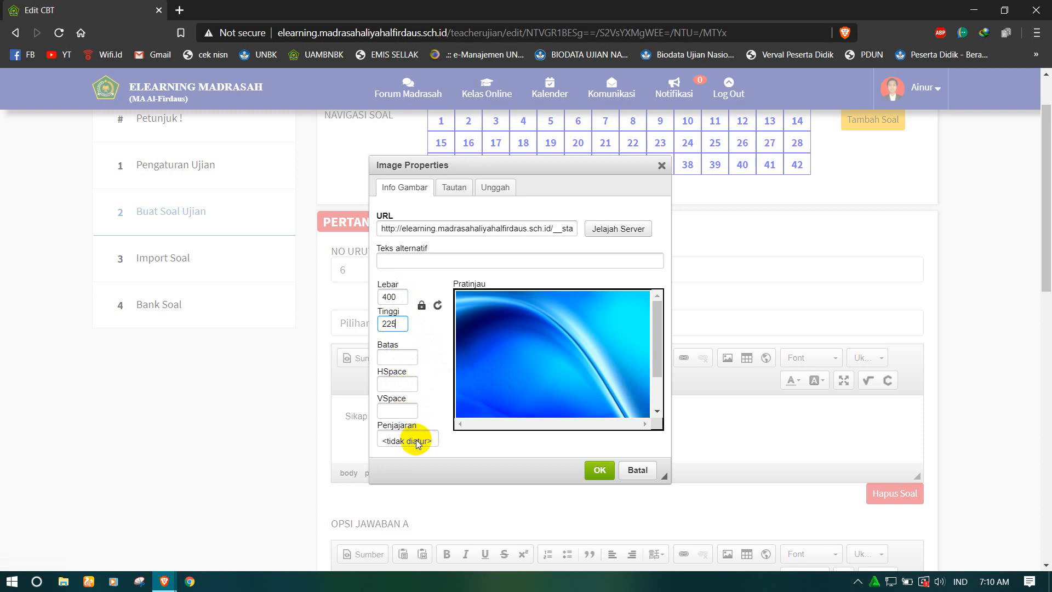
pyautogui.click(411, 260)
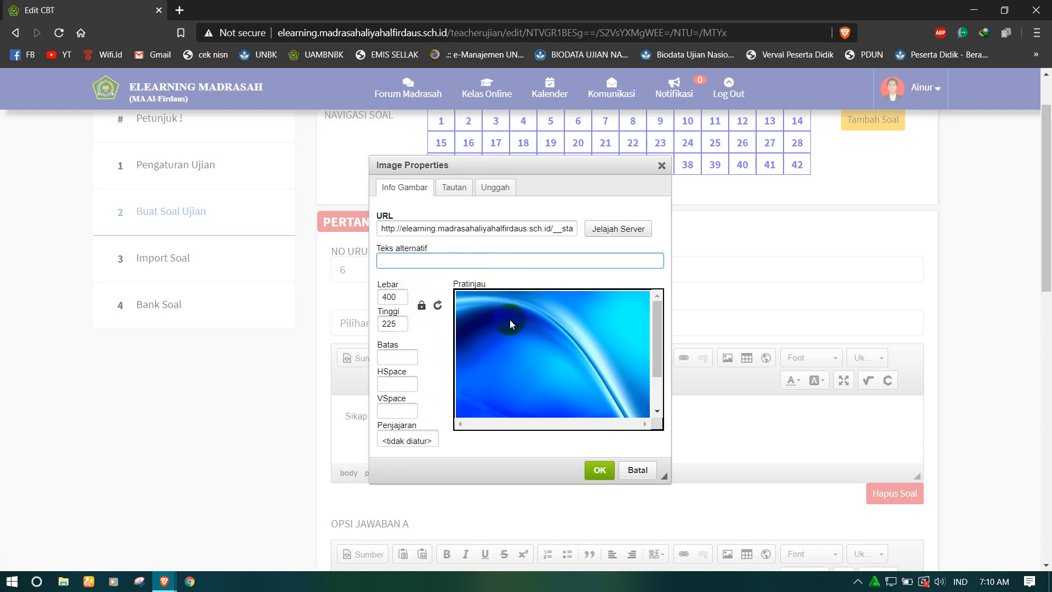
pyautogui.click(601, 469)
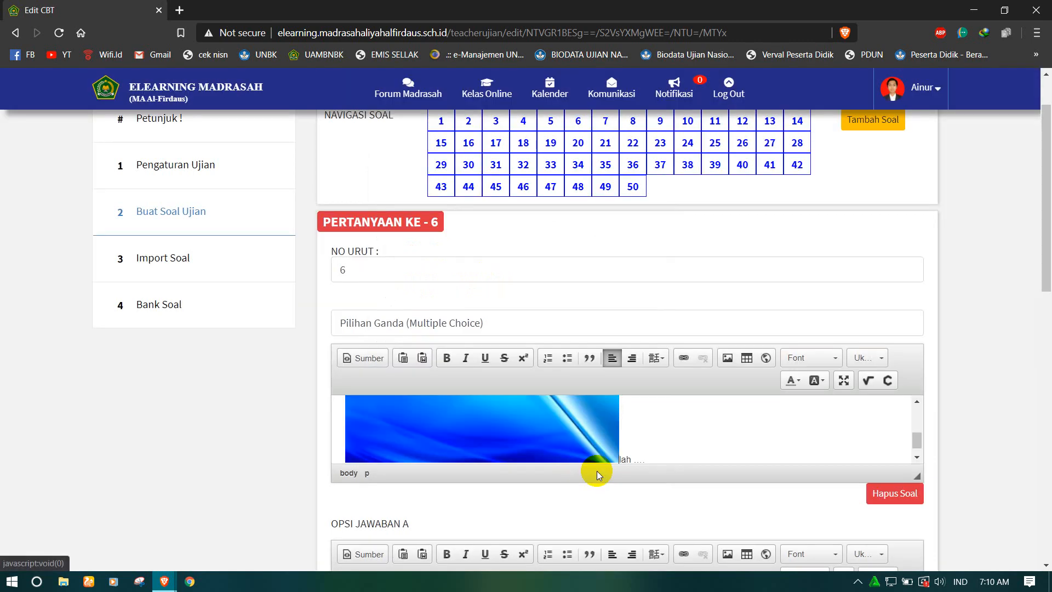
pyautogui.scroll(3, 599, 441)
pyautogui.scroll(-2, 599, 441)
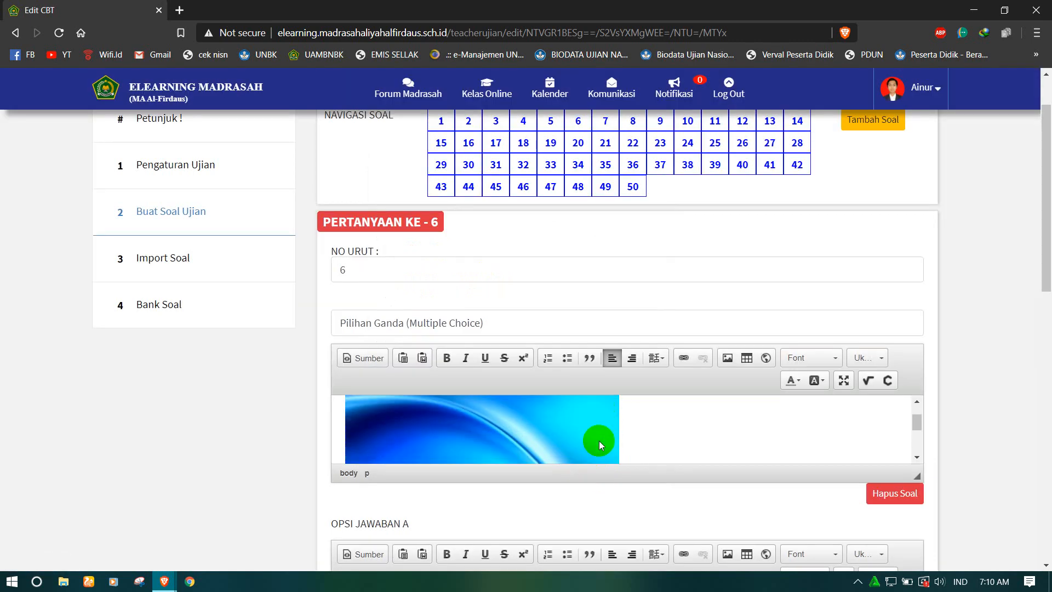
pyautogui.scroll(-5, 599, 440)
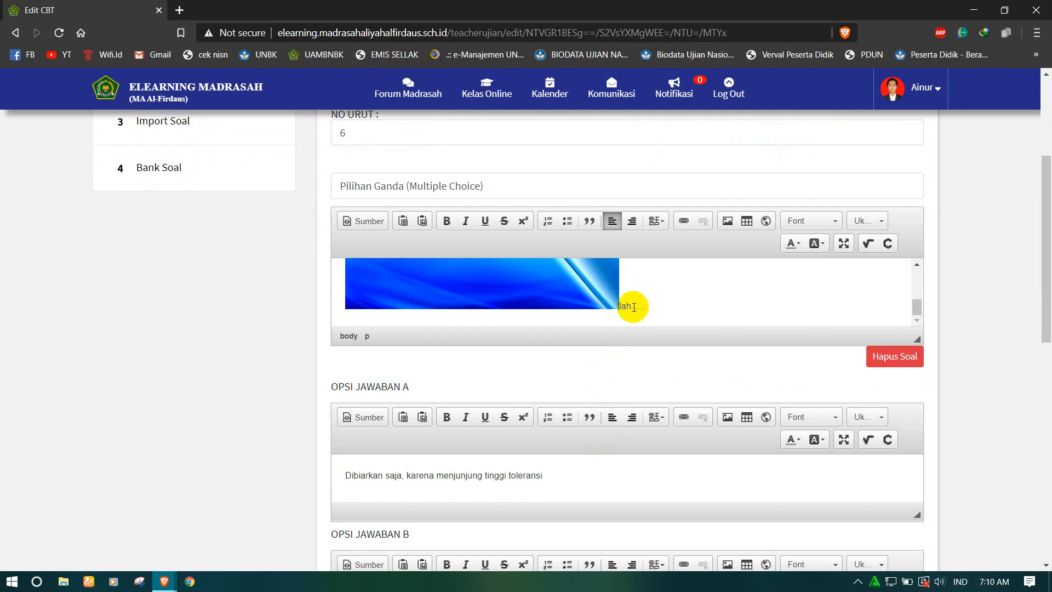
# Remove the stray "lah ...." after the image in question 6 and complete the word before the image as "adalah ...".
pyautogui.scroll(3, 624, 302)
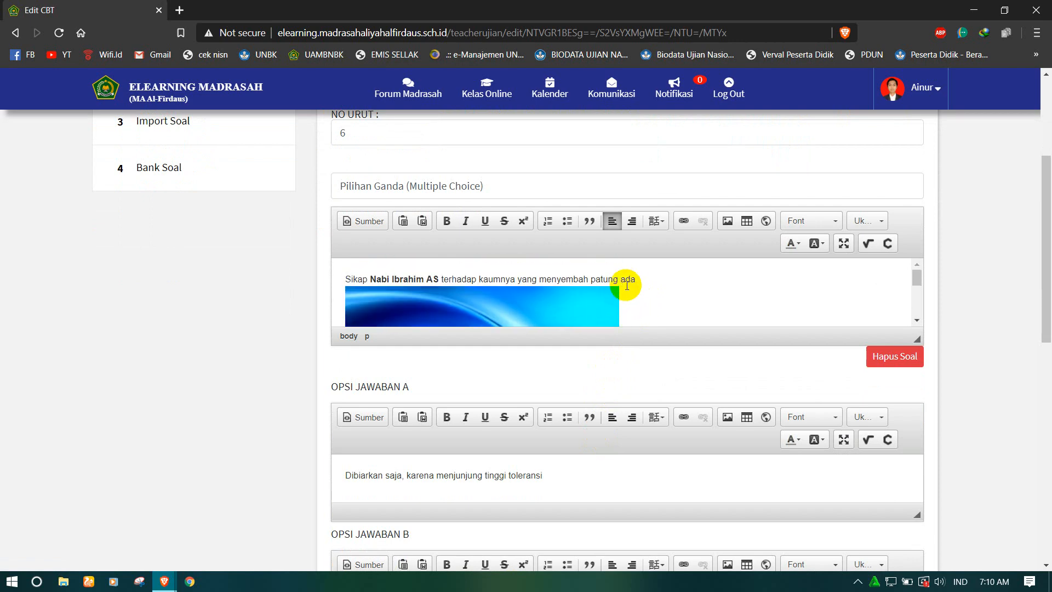
pyautogui.scroll(-4, 627, 286)
pyautogui.scroll(4, 613, 229)
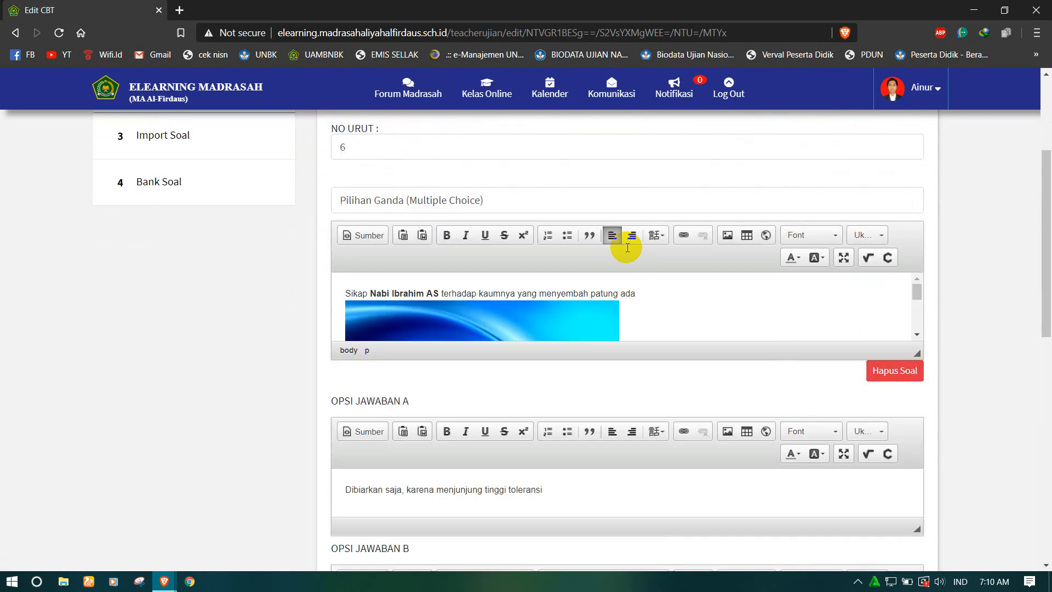
pyautogui.scroll(1, 628, 248)
pyautogui.scroll(-3, 680, 360)
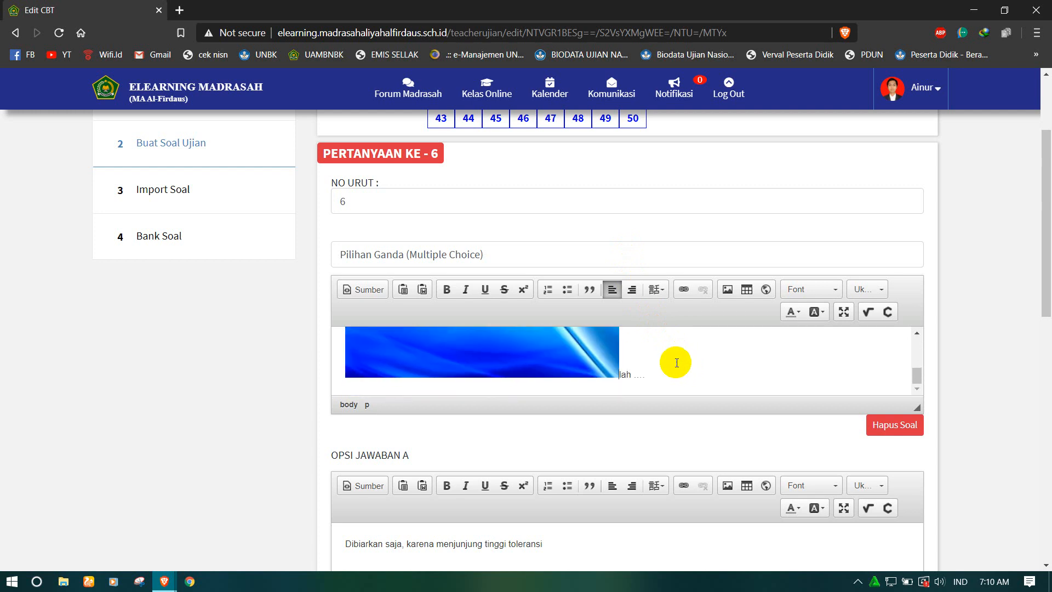
pyautogui.click(618, 375)
pyautogui.moveTo(643, 375); pyautogui.dragTo(619, 374)
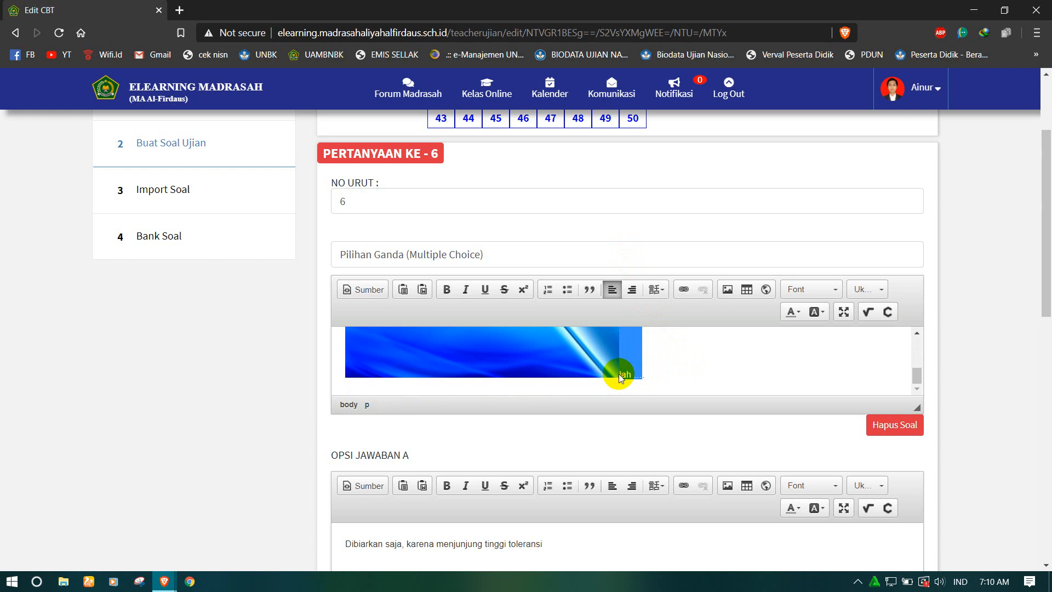
pyautogui.press('BackSpace')
pyautogui.scroll(2, 620, 373)
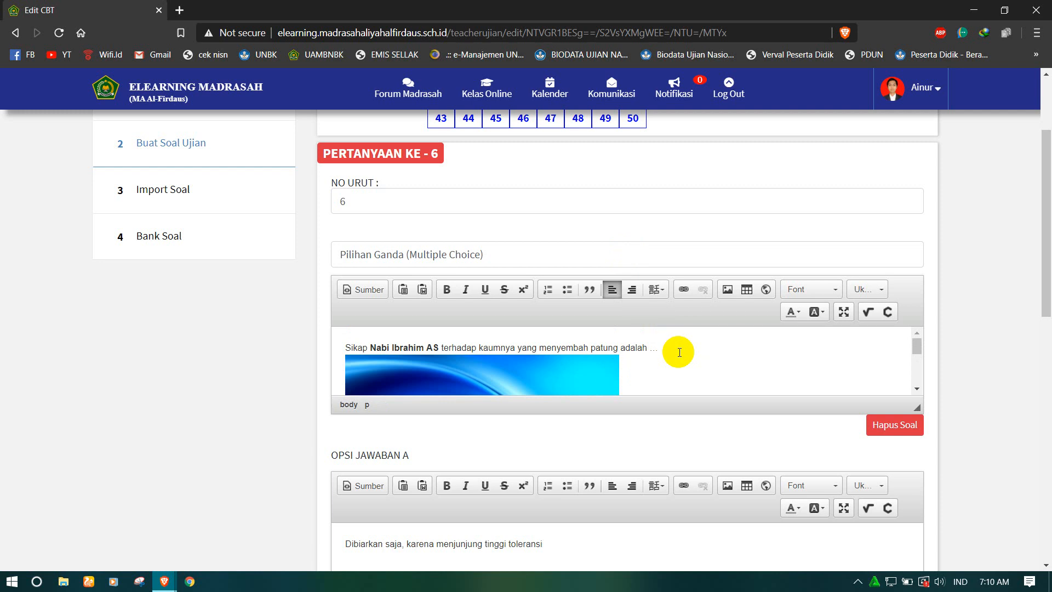
pyautogui.scroll(-2, 680, 352)
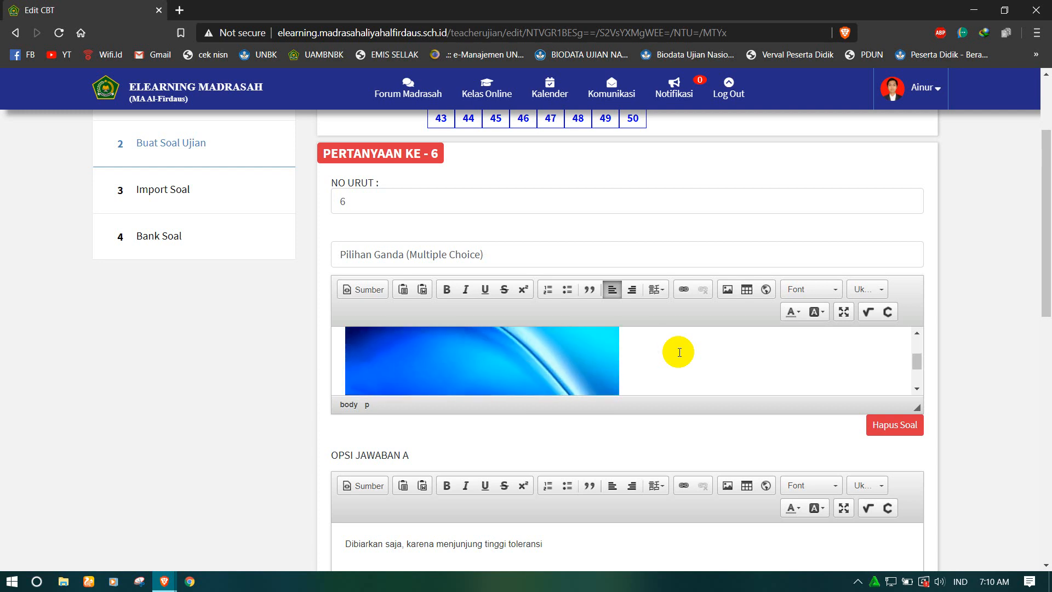
# Review question 6's answer options, then save and close the PAT AKIDAH AKHLAK exam.
pyautogui.scroll(-3, 991, 259)
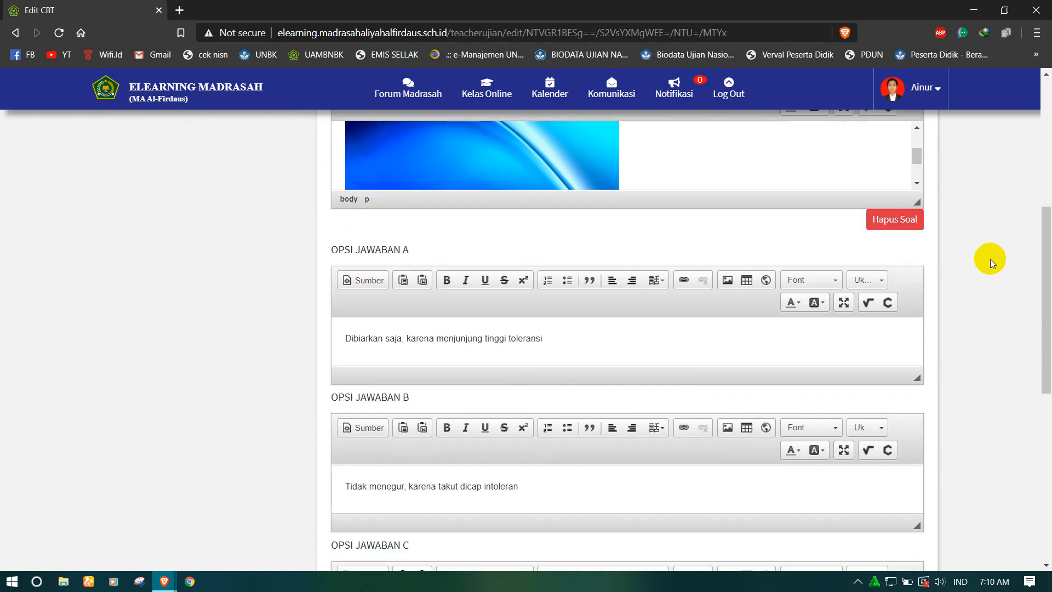
pyautogui.scroll(-6, 989, 258)
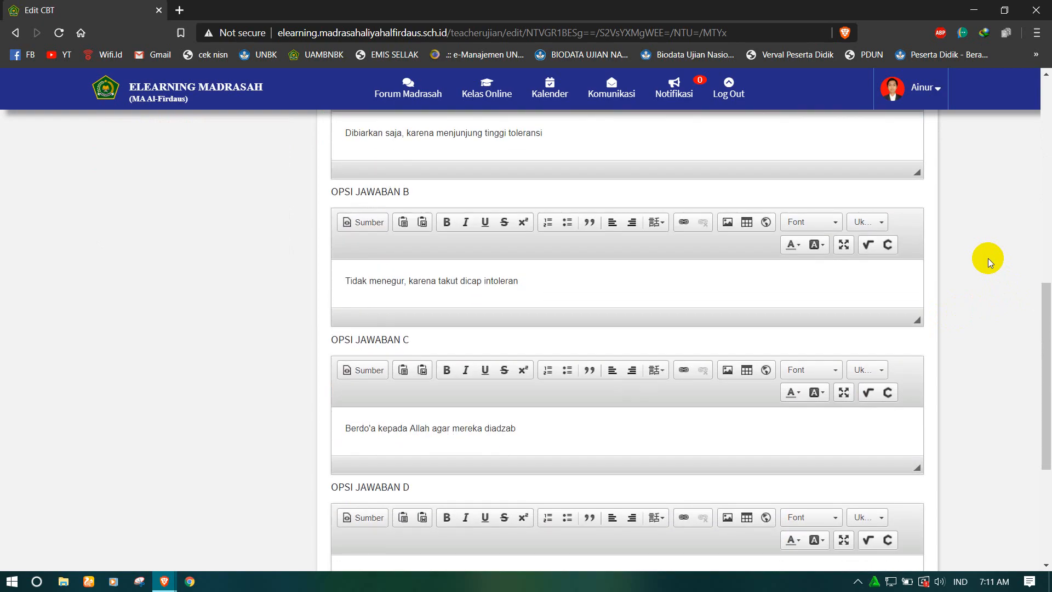
pyautogui.scroll(10, 987, 258)
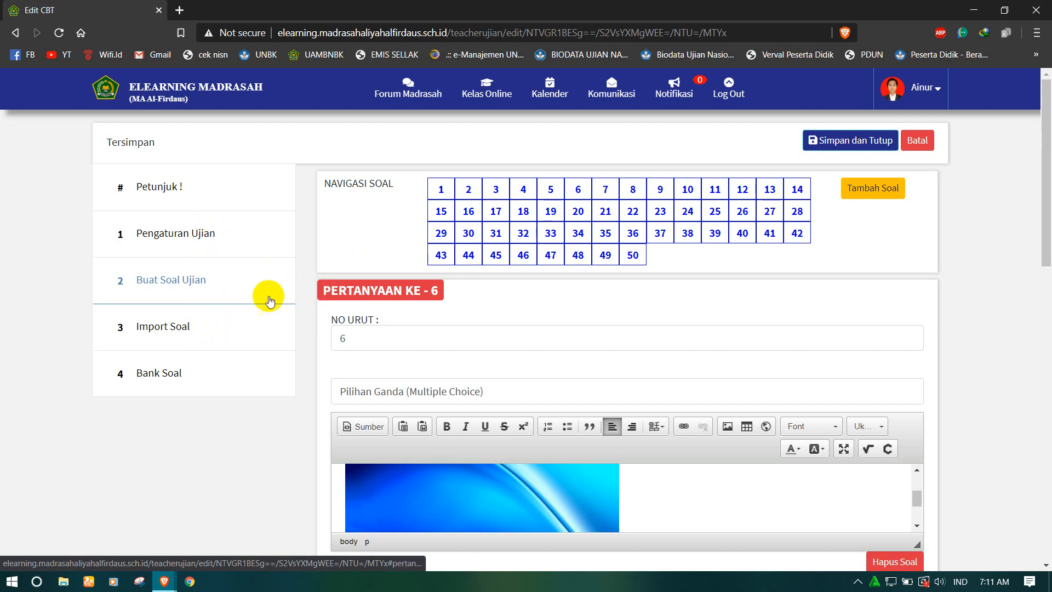
pyautogui.click(822, 147)
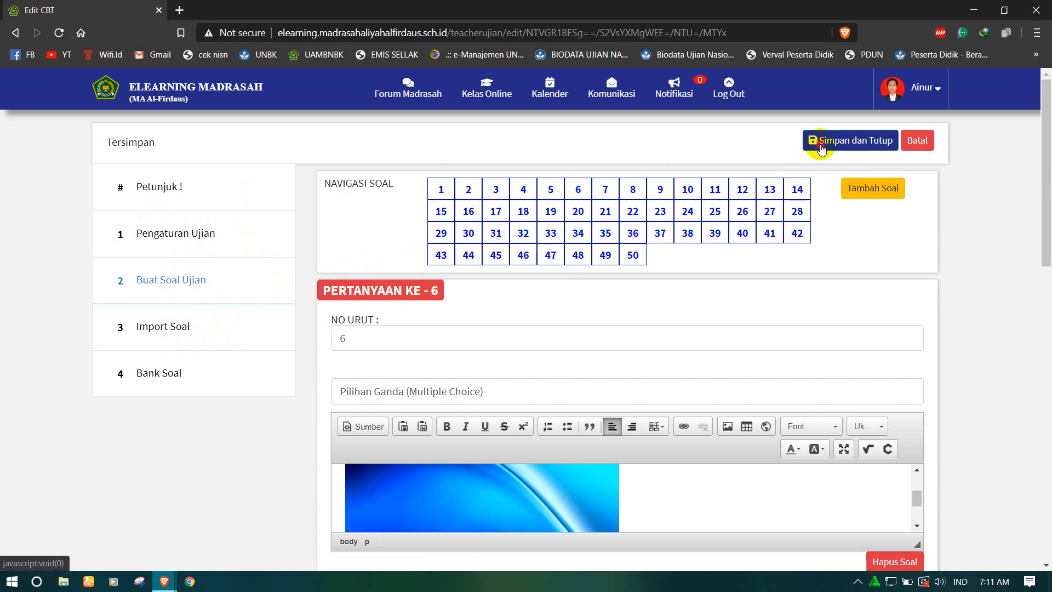
pyautogui.click(537, 216)
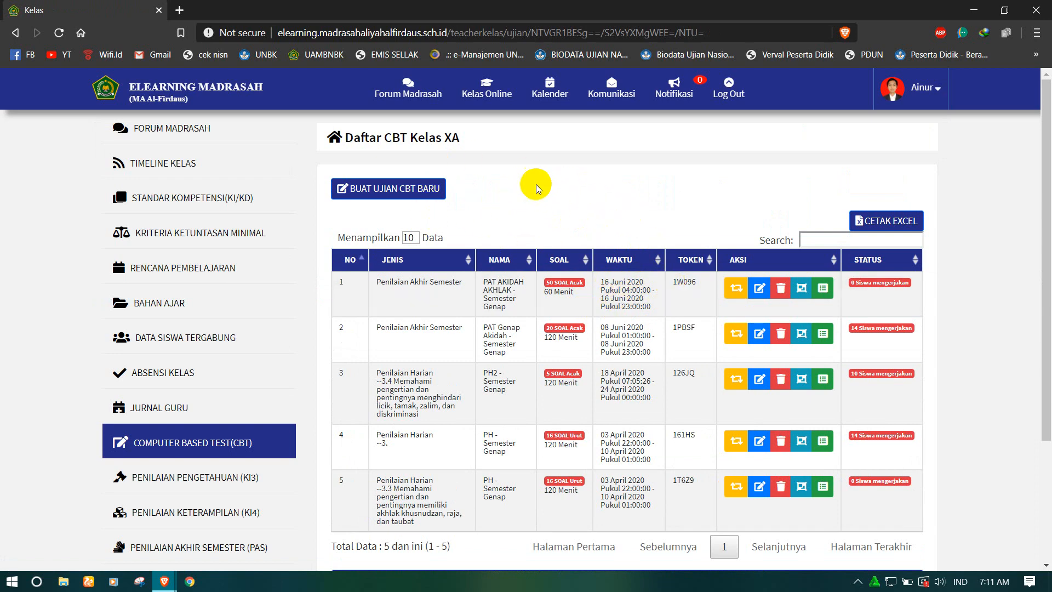
# Open the computer based test list of Kelas XB and start creating a new CBT exam there.
pyautogui.click(484, 97)
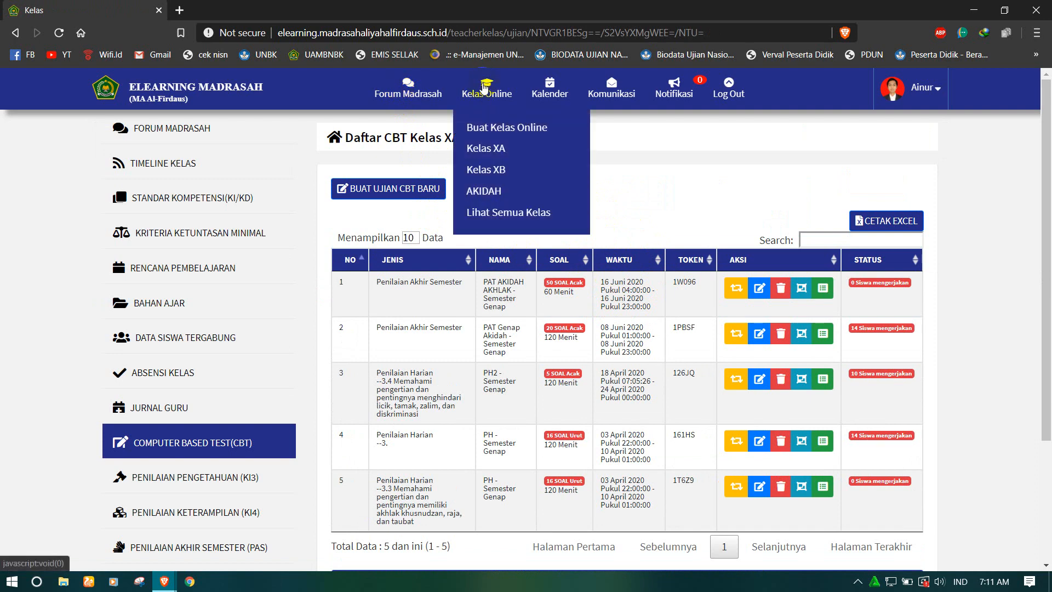
pyautogui.click(485, 170)
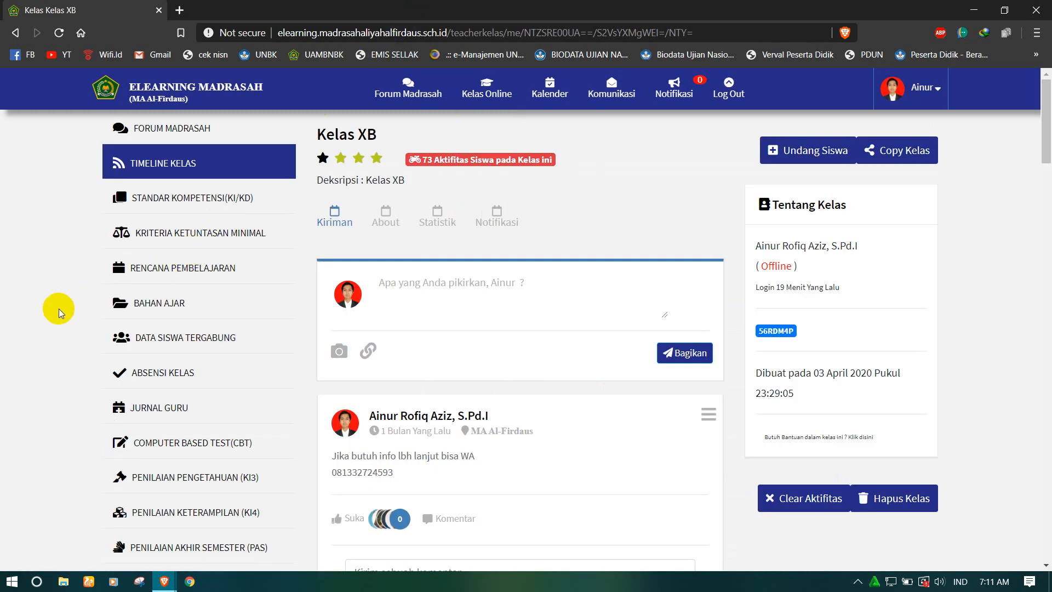
pyautogui.scroll(-1, 62, 309)
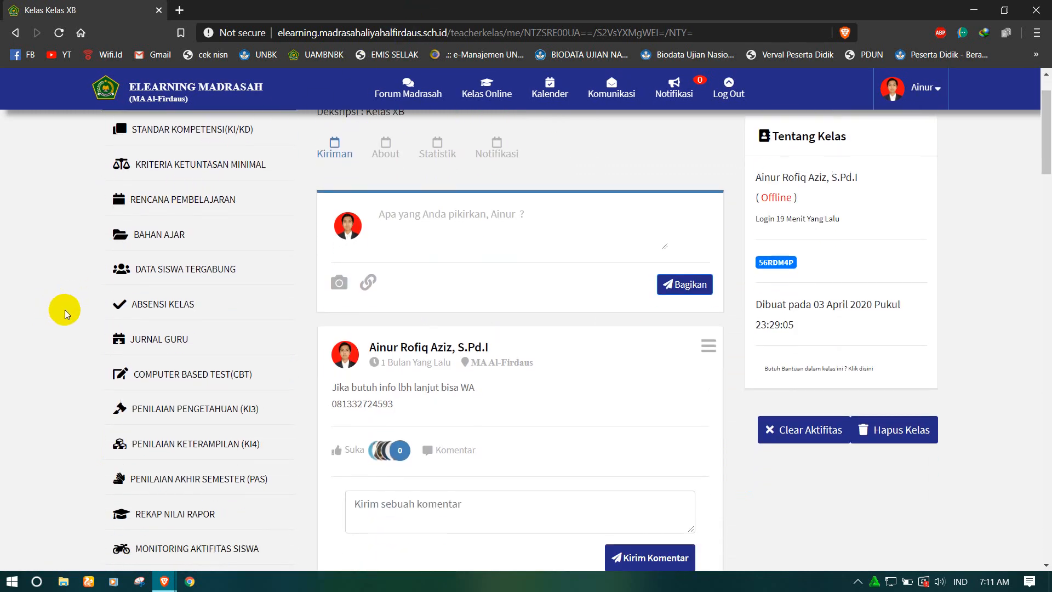
pyautogui.click(152, 375)
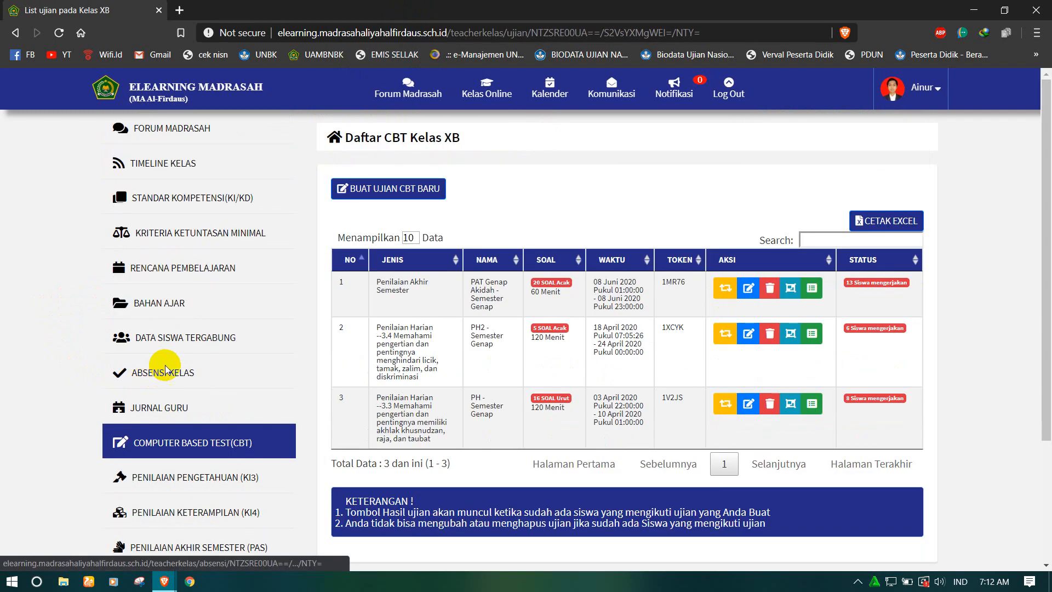
pyautogui.click(395, 188)
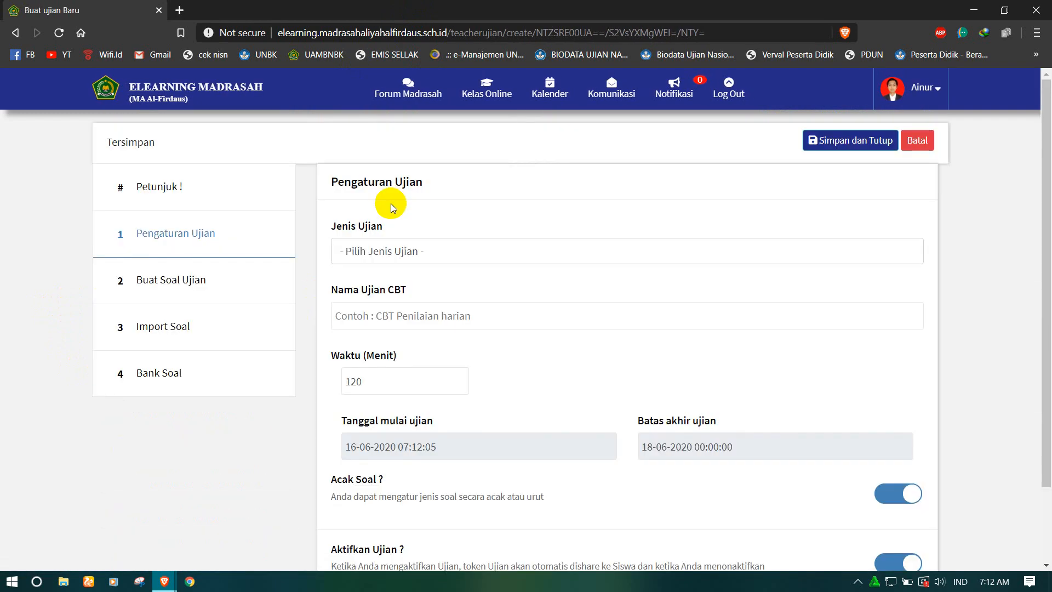
# Set the exam type to Penilaian Akhir Semester, name the exam PAT GENAP, and set its duration to 60 minutes.
pyautogui.click(382, 256)
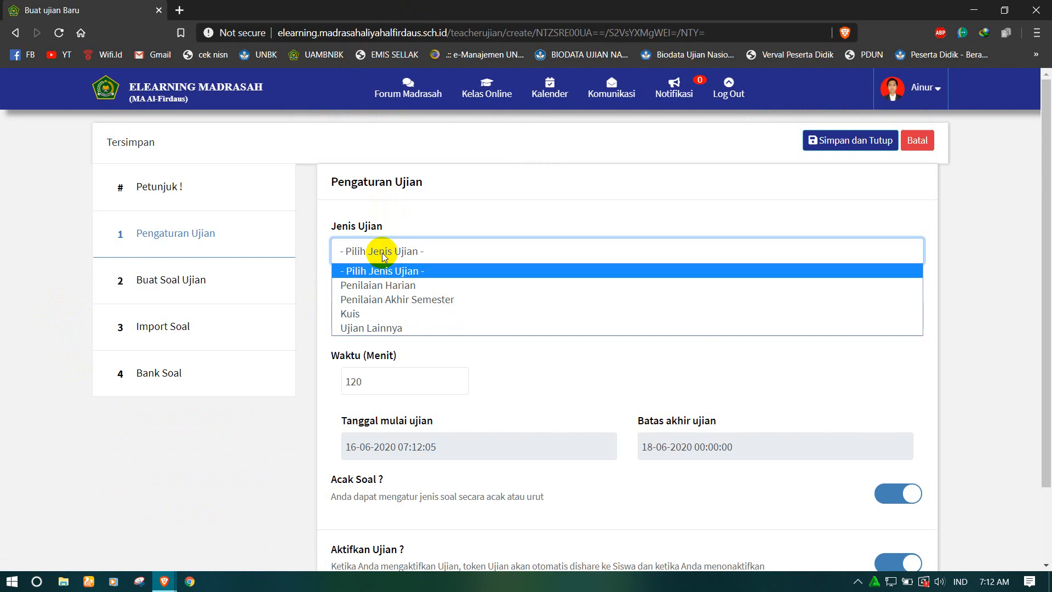
pyautogui.click(384, 298)
pyautogui.click(385, 310)
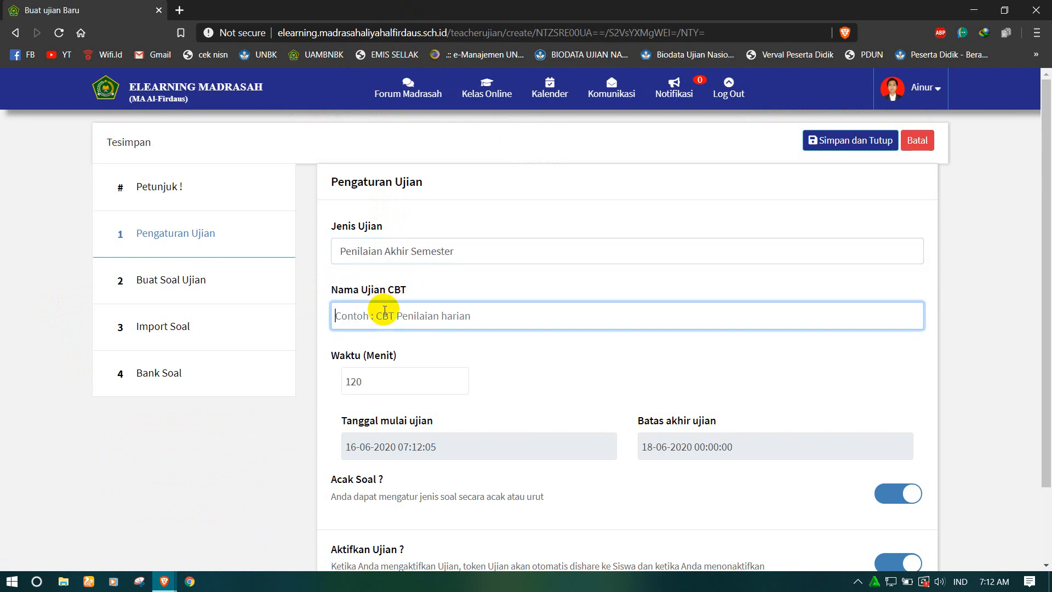
pyautogui.write('PAT ')
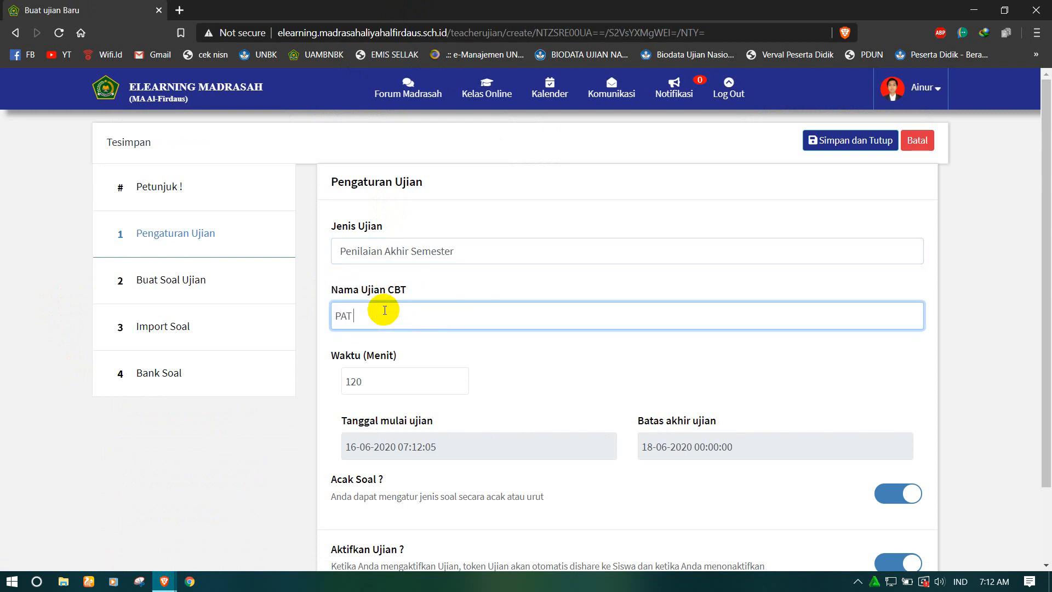
pyautogui.write('GENAP')
pyautogui.moveTo(376, 390); pyautogui.dragTo(346, 387)
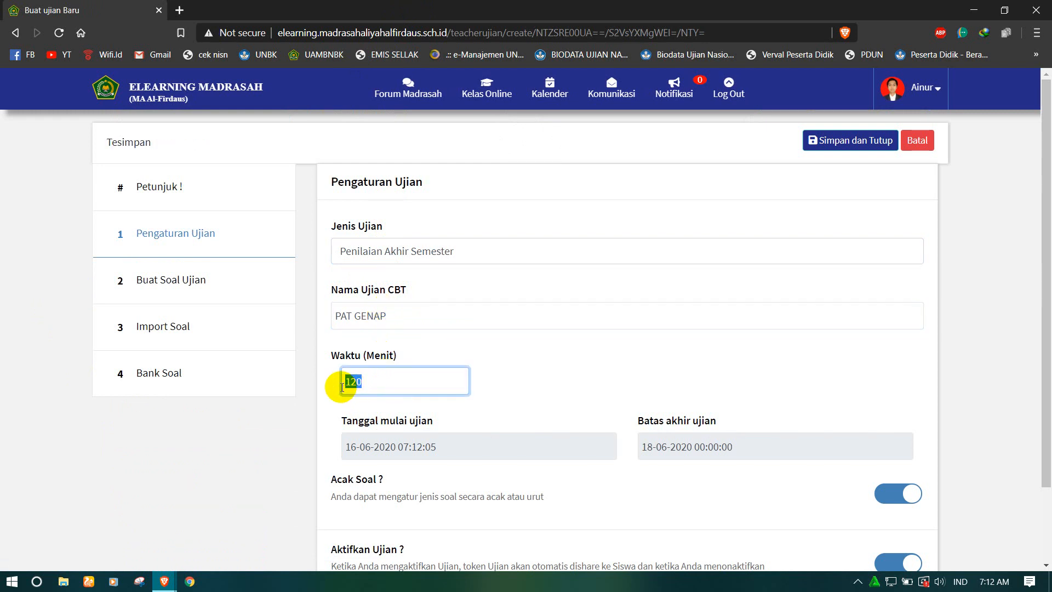
pyautogui.write('60')
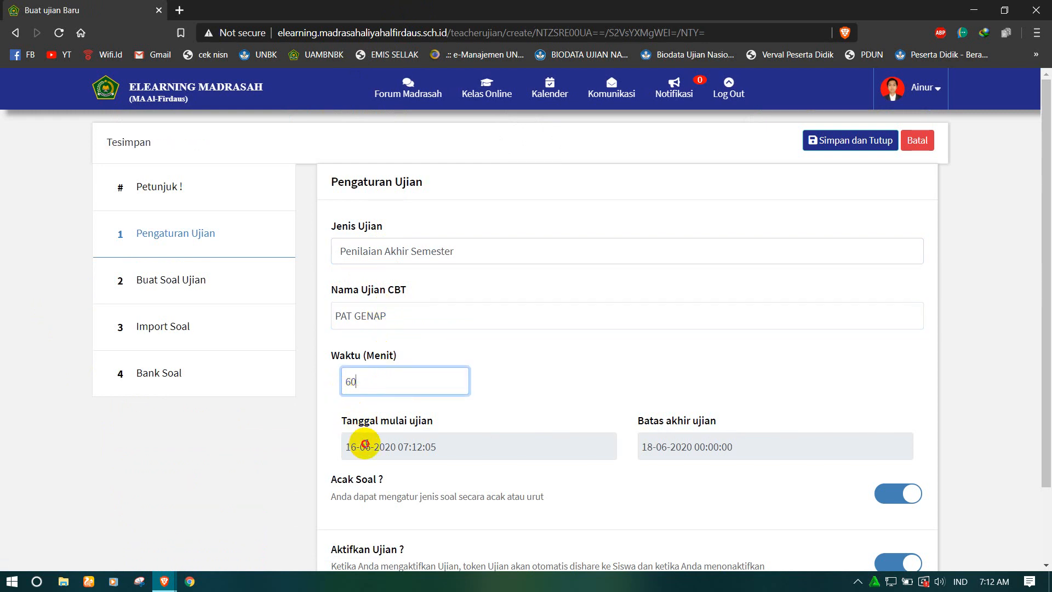
# Schedule the exam to start on 16-06-2020 at 04:00 and end on 16-06-2020 at 23:00.
pyautogui.click(366, 445)
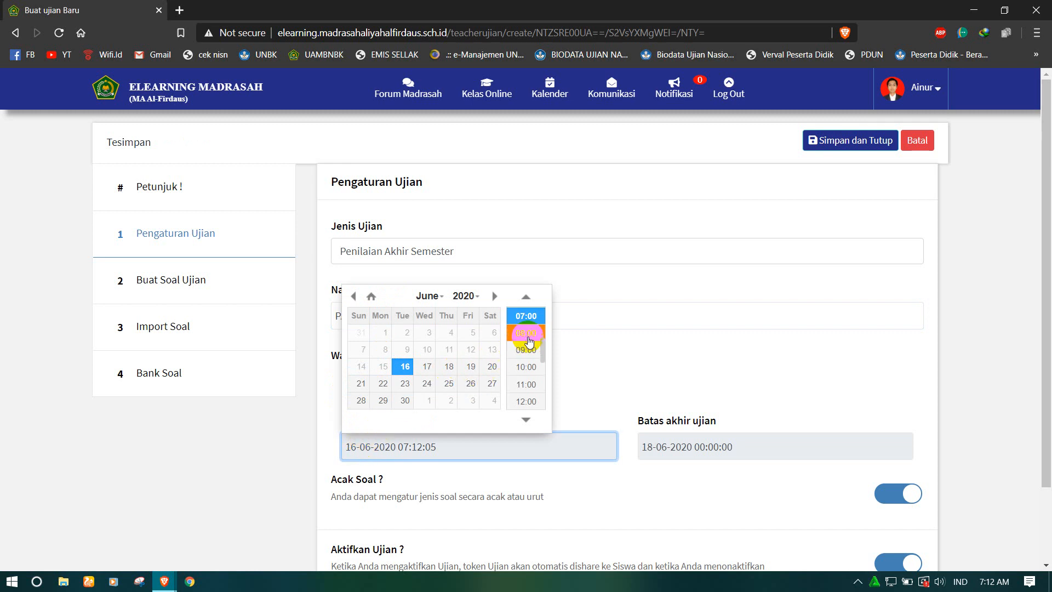
pyautogui.scroll(1, 529, 338)
pyautogui.scroll(3, 529, 337)
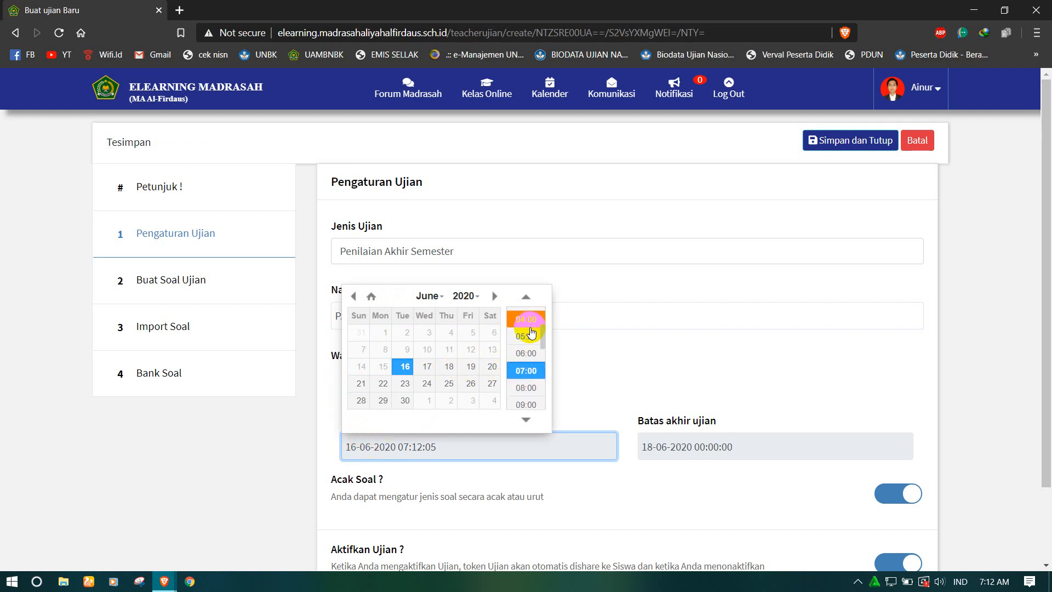
pyautogui.click(528, 338)
pyautogui.click(676, 445)
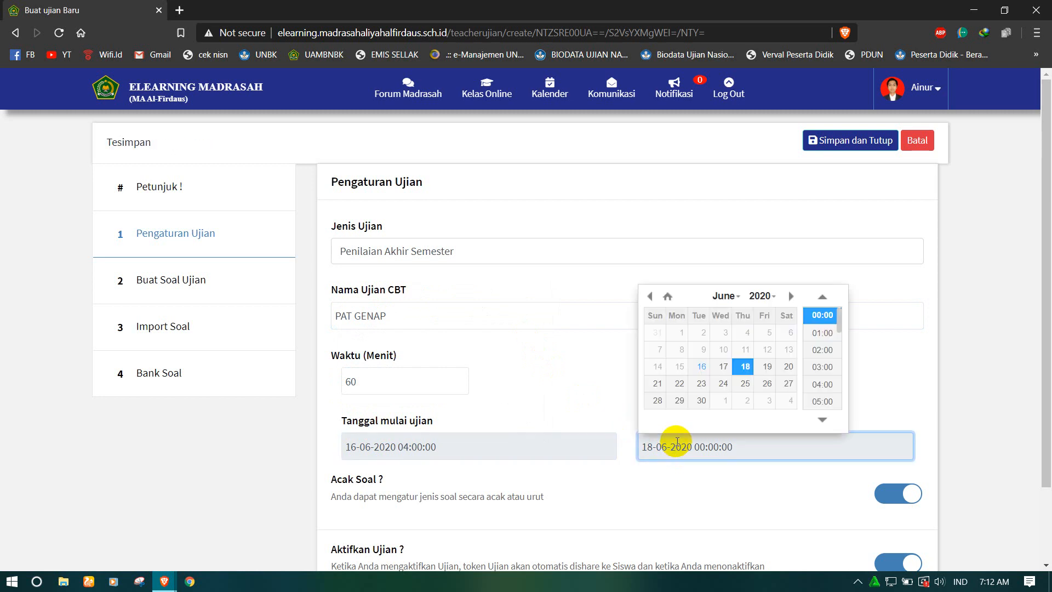
pyautogui.click(701, 367)
pyautogui.scroll(-10, 822, 364)
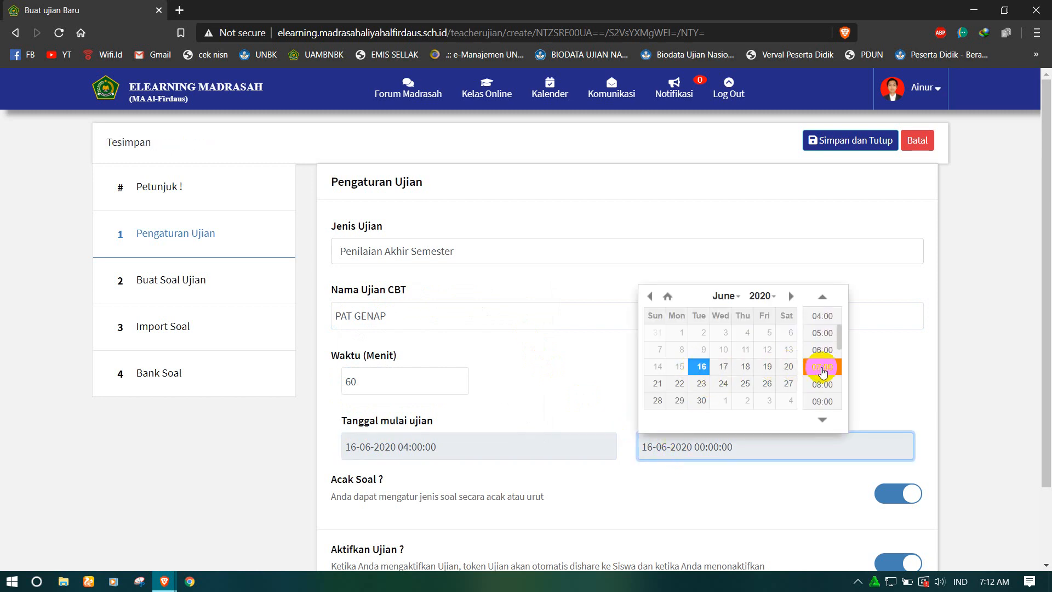
pyautogui.scroll(-5, 822, 378)
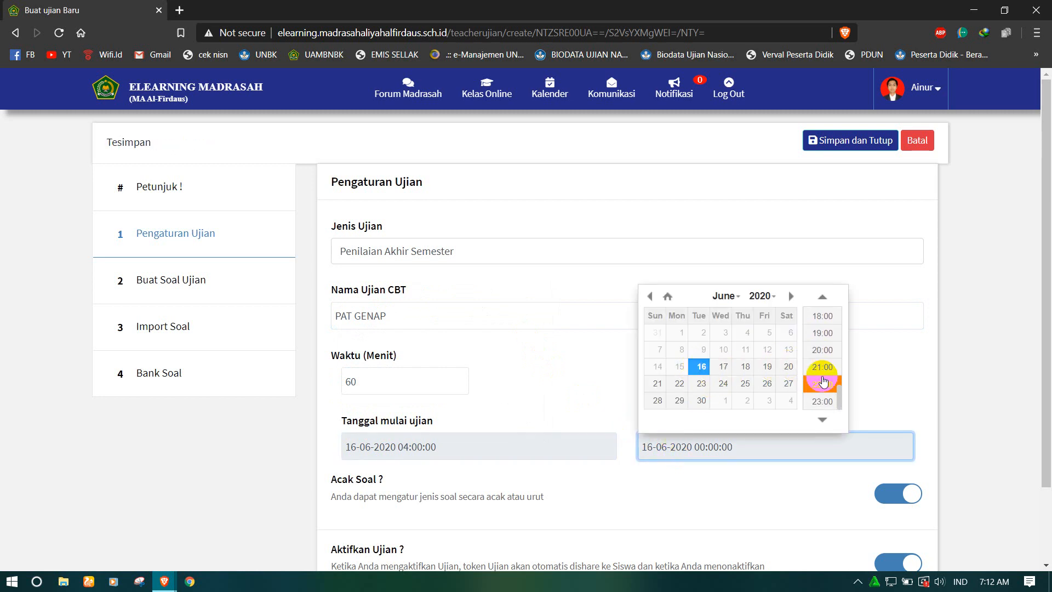
pyautogui.click(822, 401)
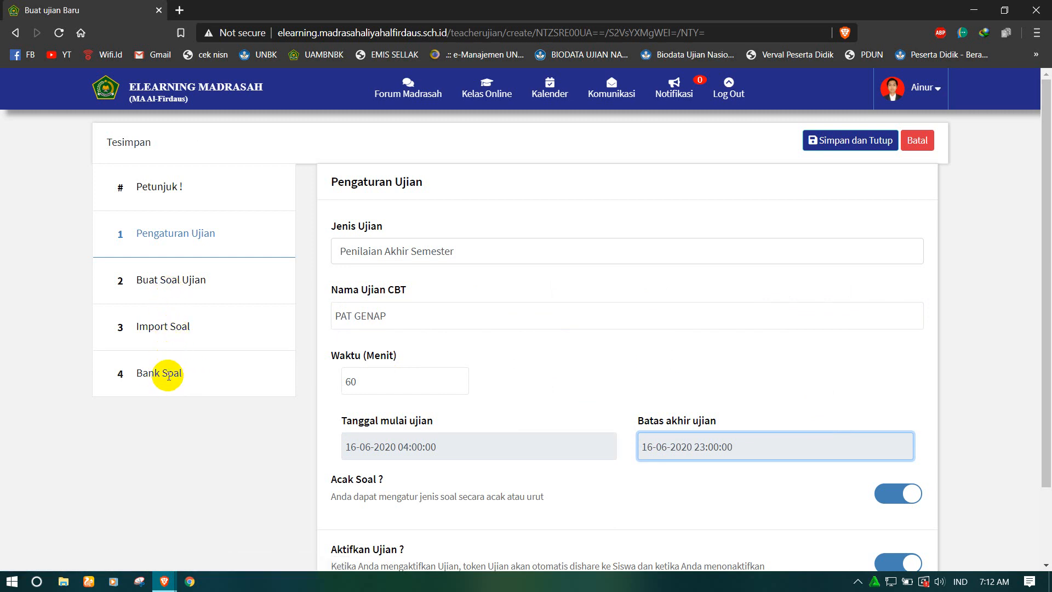
pyautogui.click(151, 418)
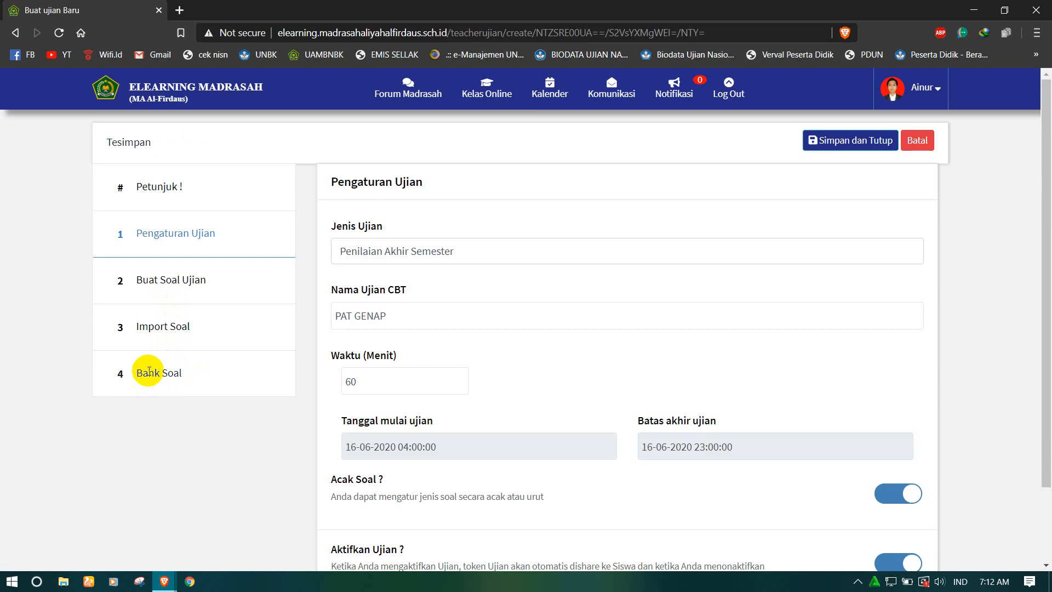
# Load all questions of the Kelas XA PAT AKIDAH AKHLAK exam from the question bank into the new exam.
pyautogui.click(149, 371)
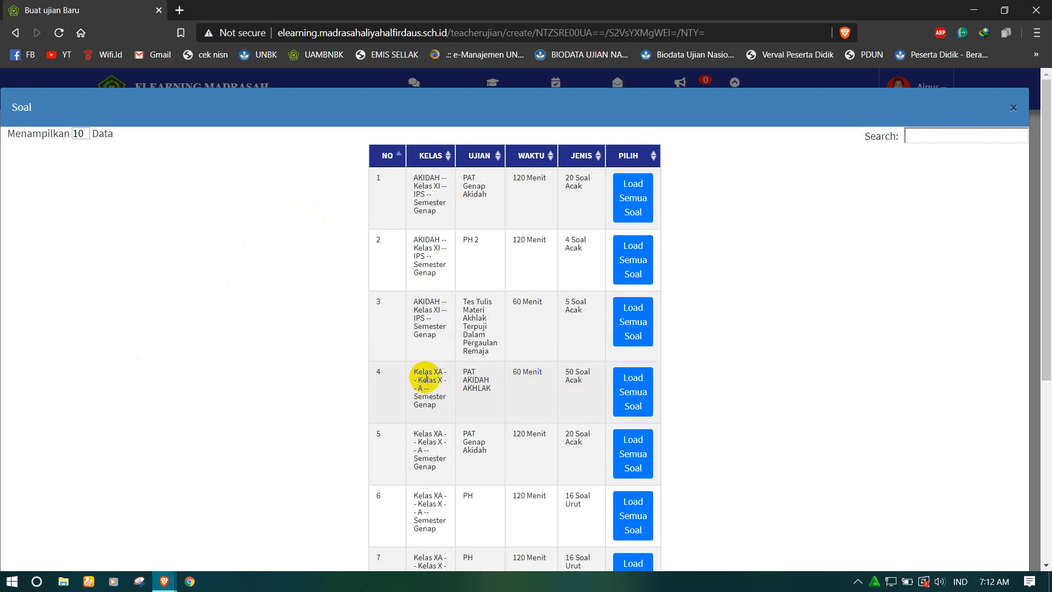
pyautogui.scroll(-1, 435, 273)
pyautogui.scroll(-5, 433, 290)
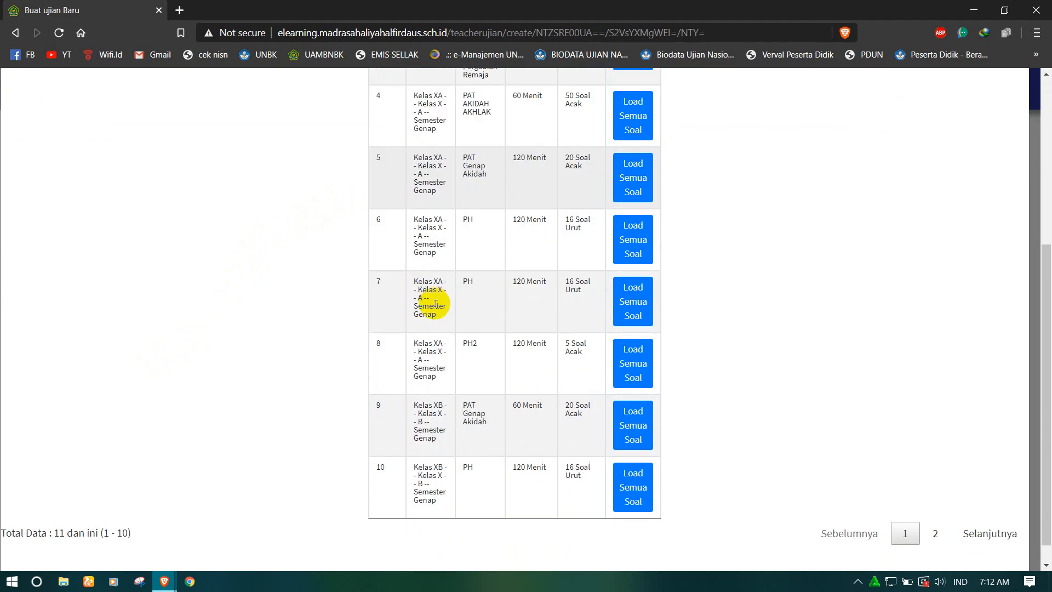
pyautogui.scroll(5, 435, 304)
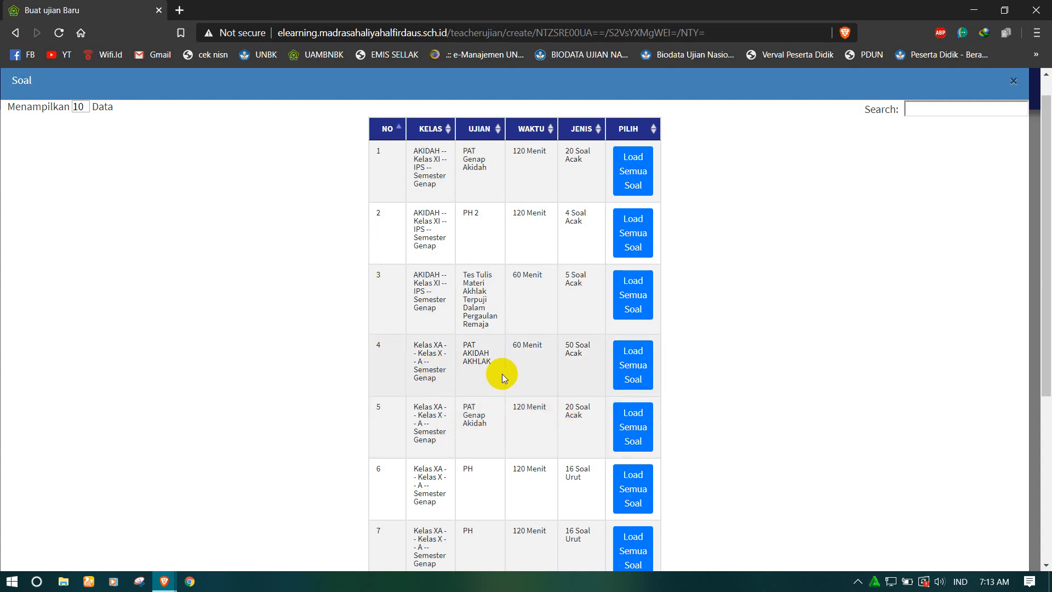
pyautogui.click(634, 368)
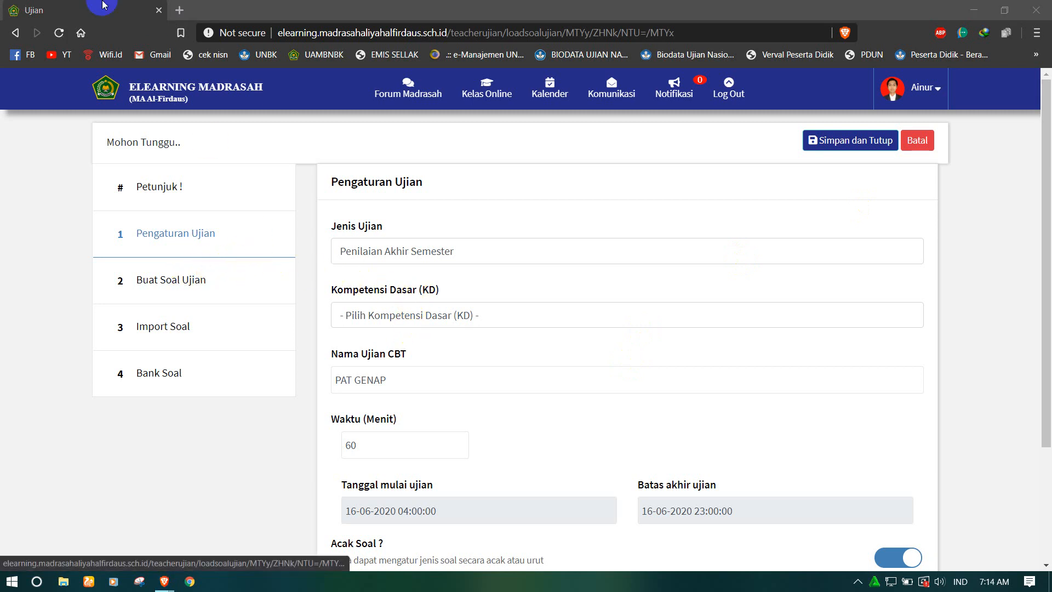
# Open the question editor of the new exam and check the questions loaded from the bank.
pyautogui.click(27, 11)
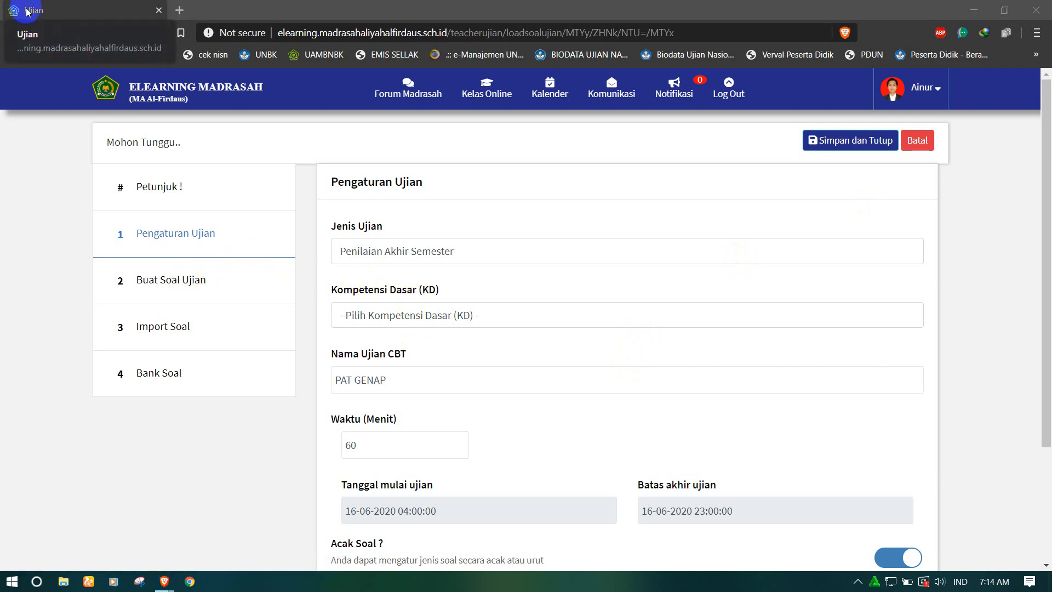
pyautogui.click(159, 282)
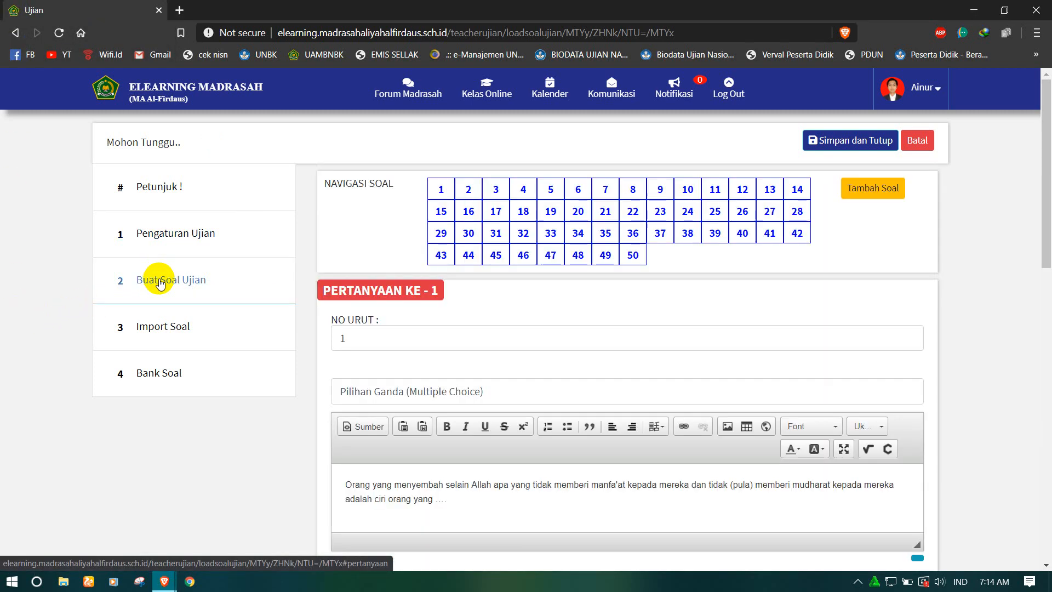
pyautogui.scroll(-3, 515, 328)
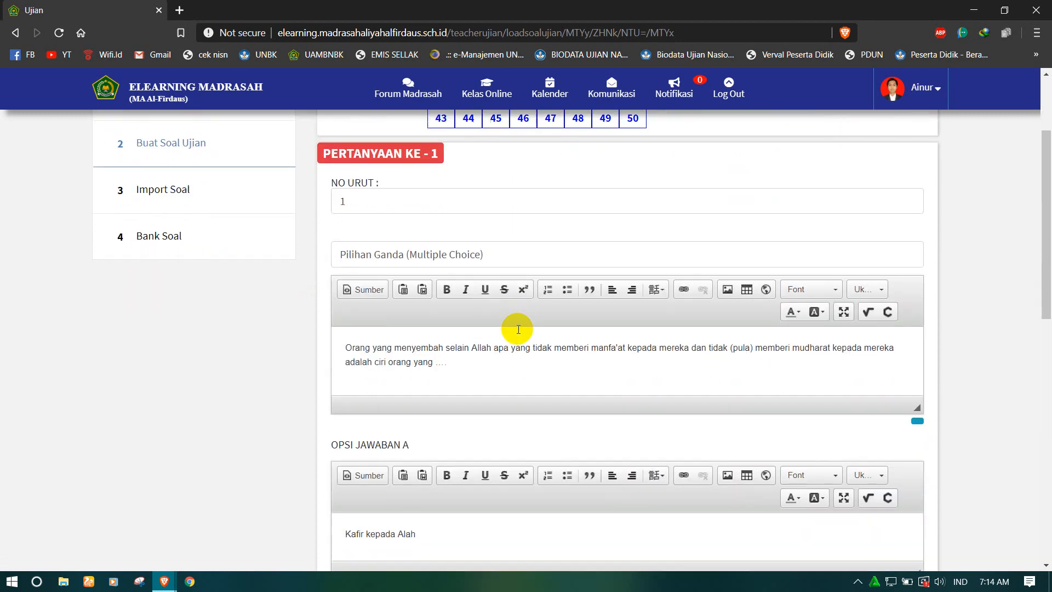
# Review question 1 and its answer options, then save and close the exam, confirming the save.
pyautogui.scroll(-6, 517, 329)
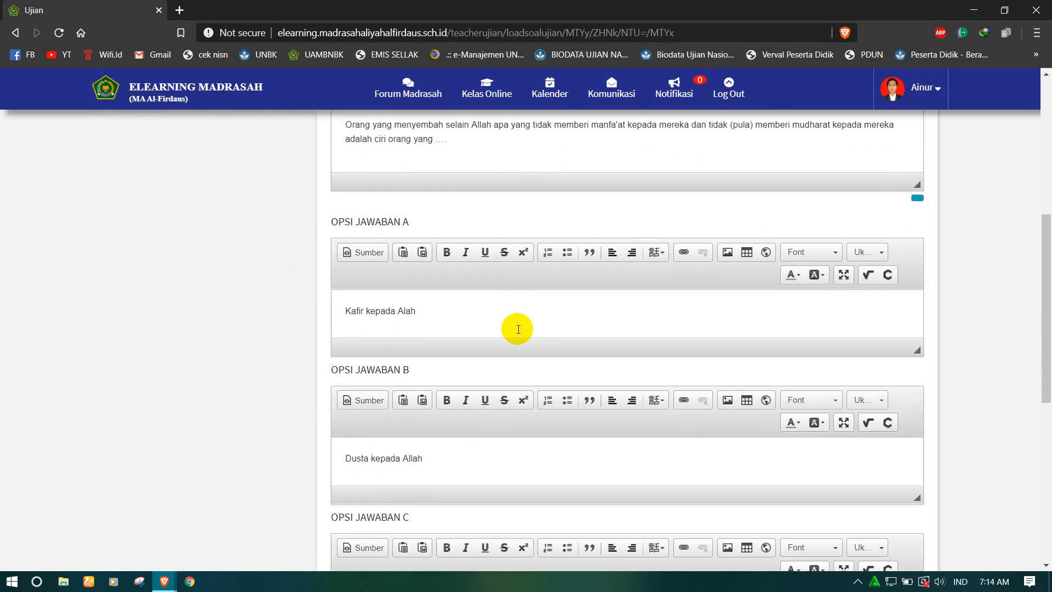
pyautogui.scroll(-6, 517, 328)
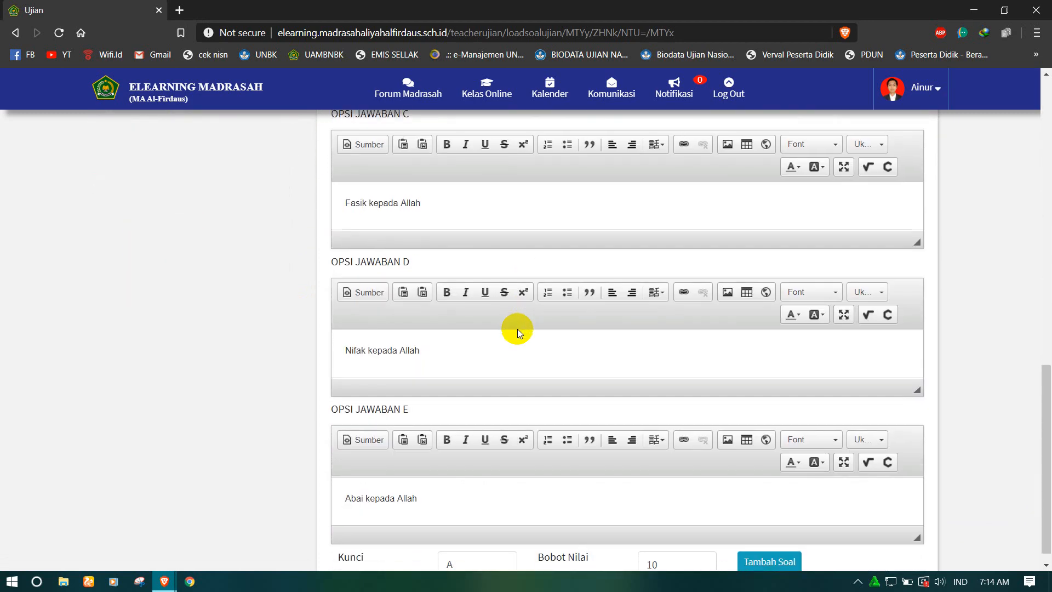
pyautogui.scroll(15, 517, 329)
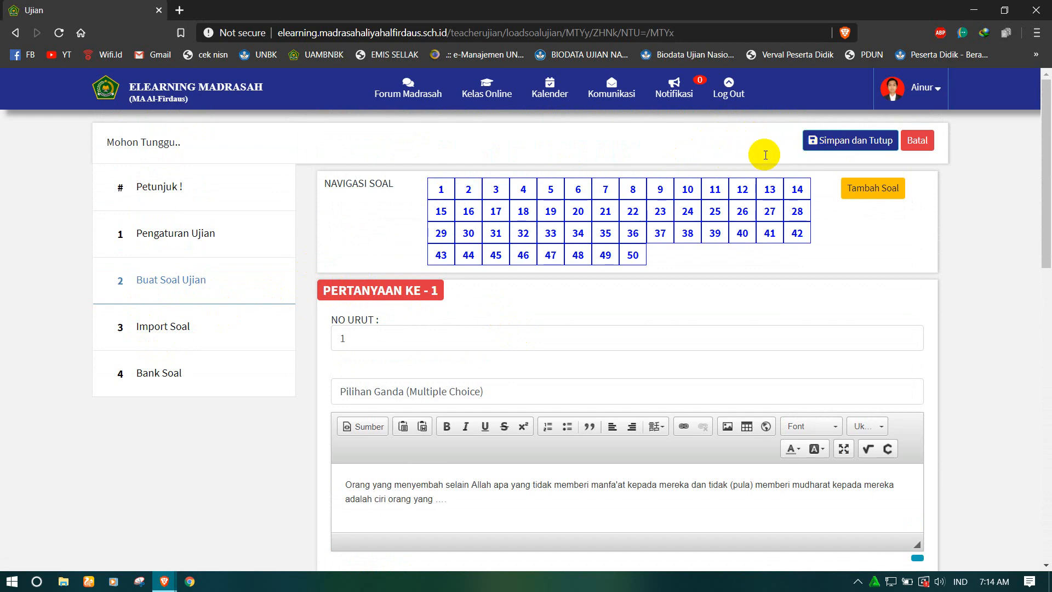
pyautogui.click(850, 143)
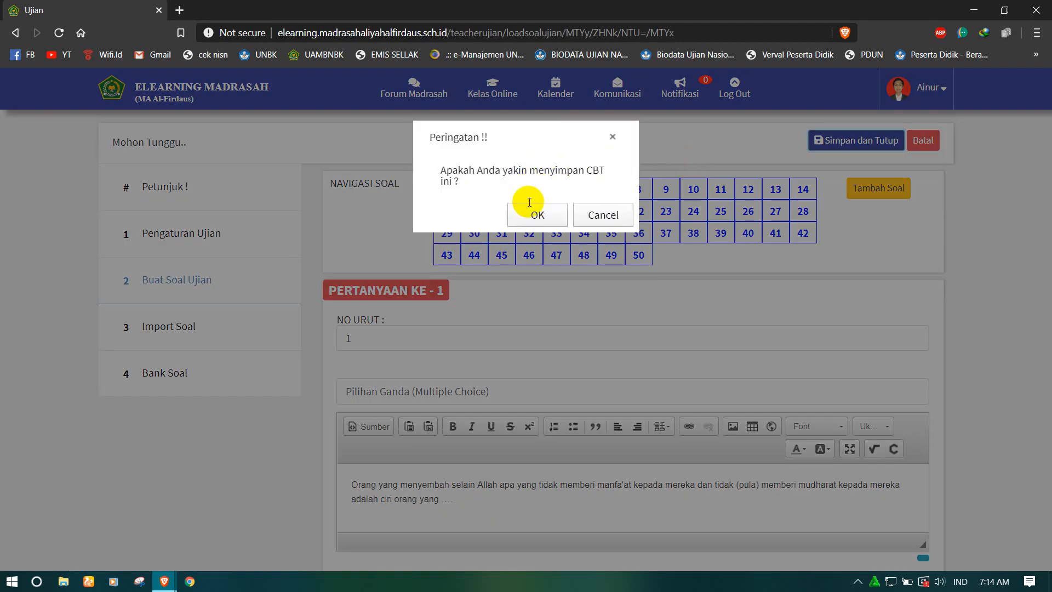
pyautogui.click(527, 216)
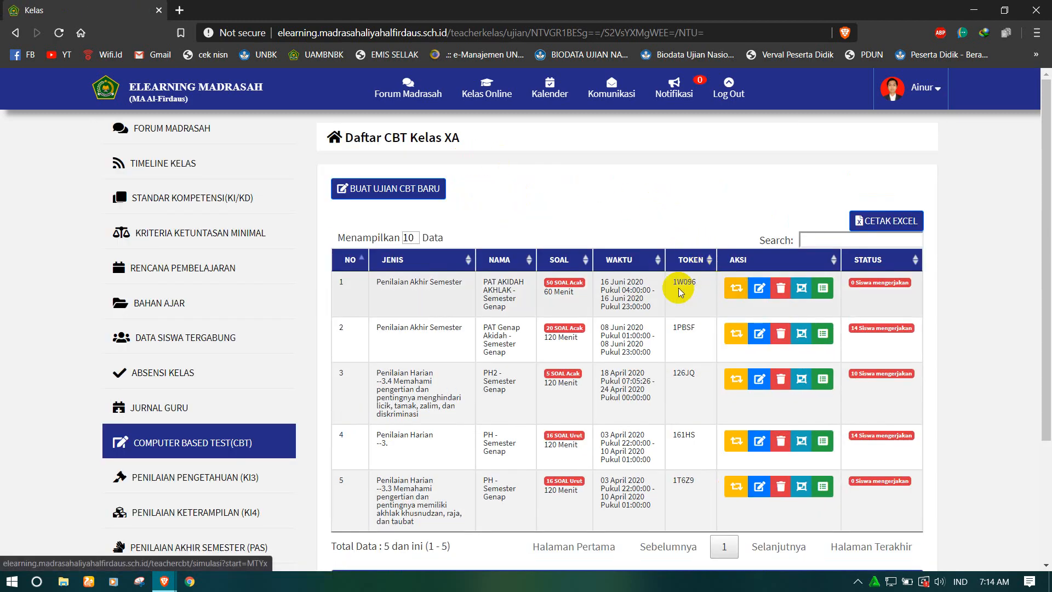
# Preview the PAT AKIDAH AKHLAK exam as a simulation, check its question layout and navigation, and end the simulation.
pyautogui.click(734, 289)
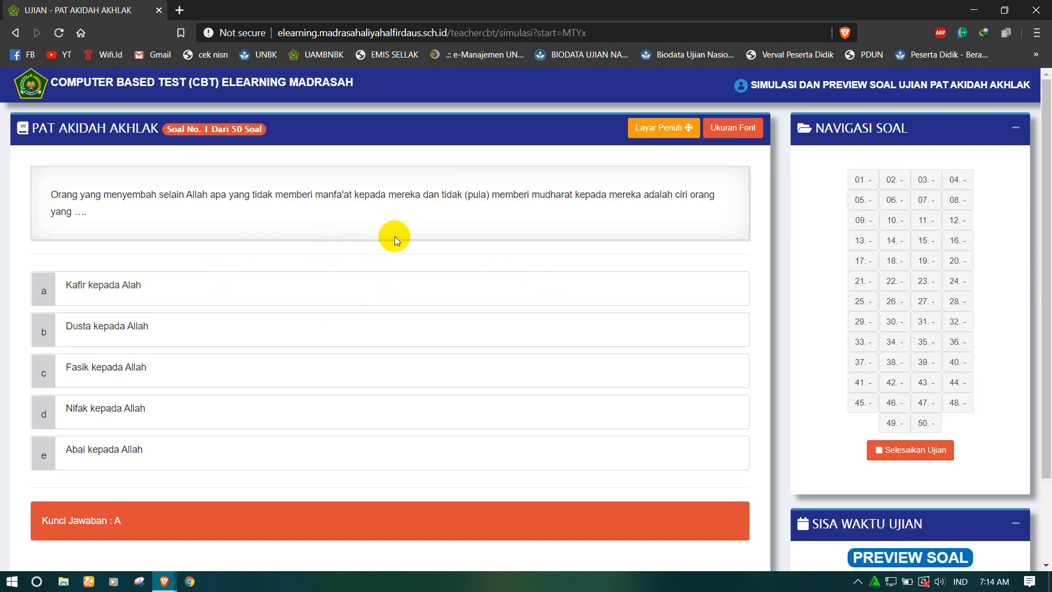
pyautogui.scroll(-2, 271, 259)
pyautogui.scroll(2, 271, 260)
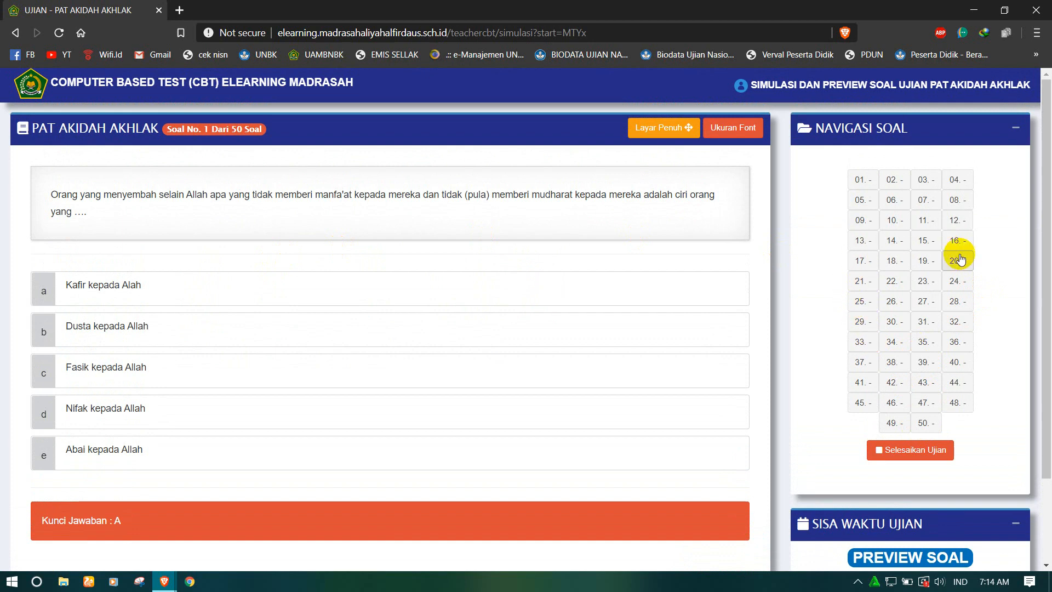
pyautogui.scroll(-2, 924, 298)
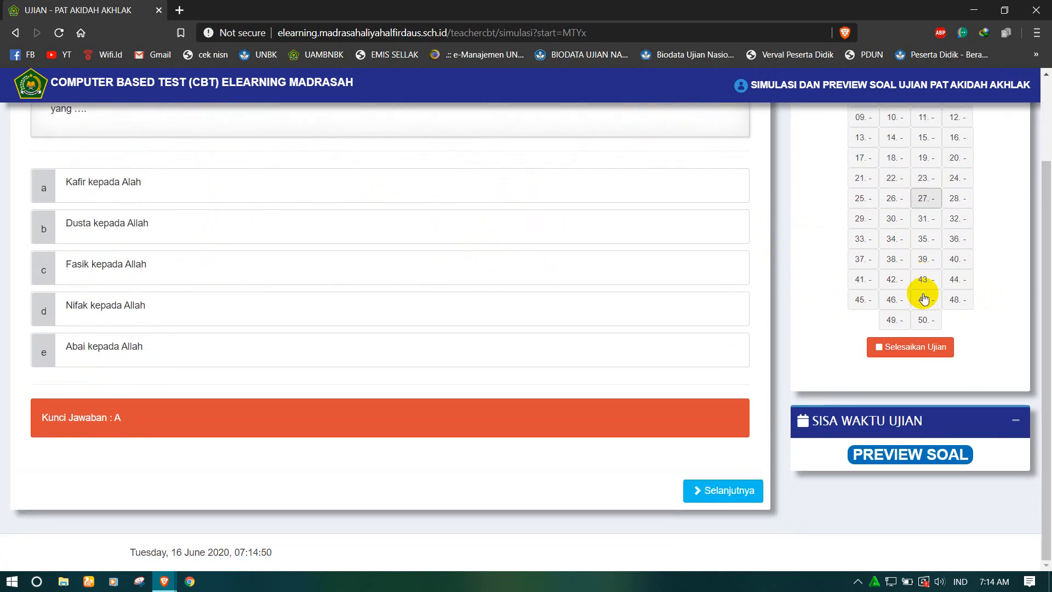
pyautogui.click(909, 351)
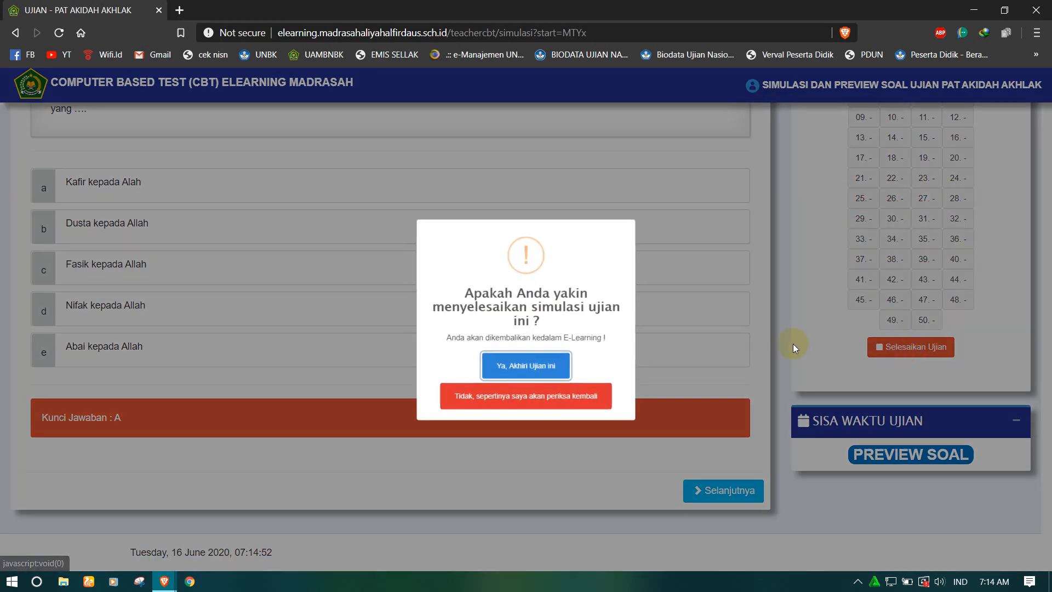
pyautogui.click(557, 363)
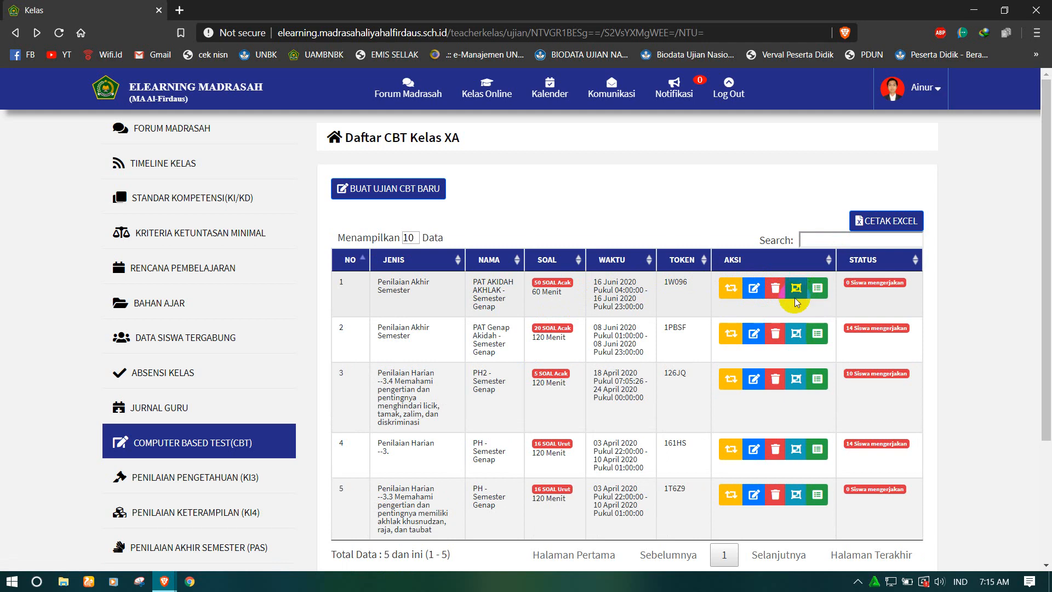
# Examine both pages of the item analysis for the PAT Genap Akidah exam, then close it.
pyautogui.click(797, 335)
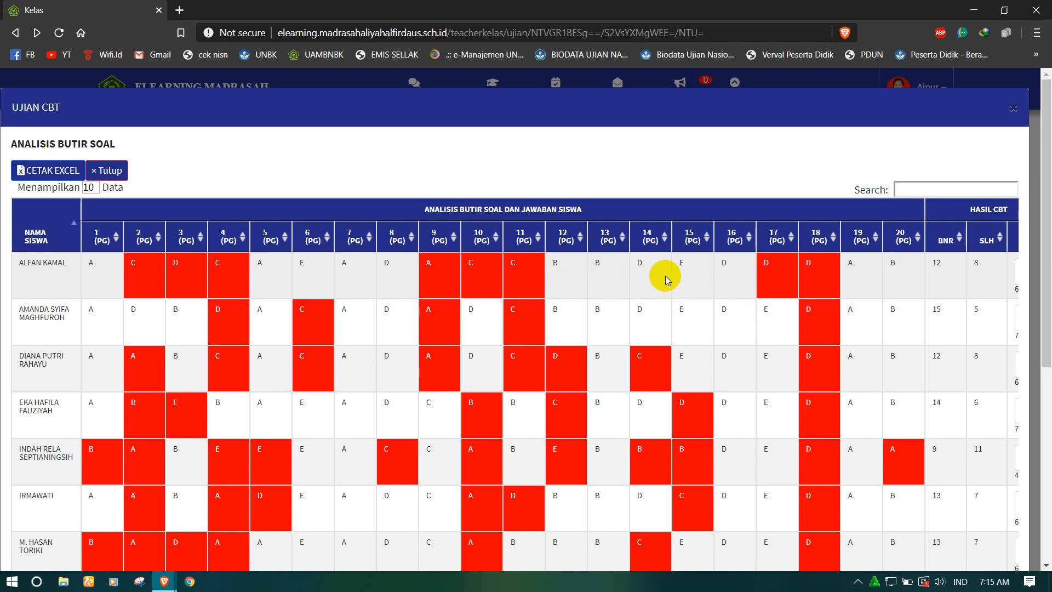
pyautogui.scroll(-4, 772, 306)
pyautogui.scroll(-3, 887, 376)
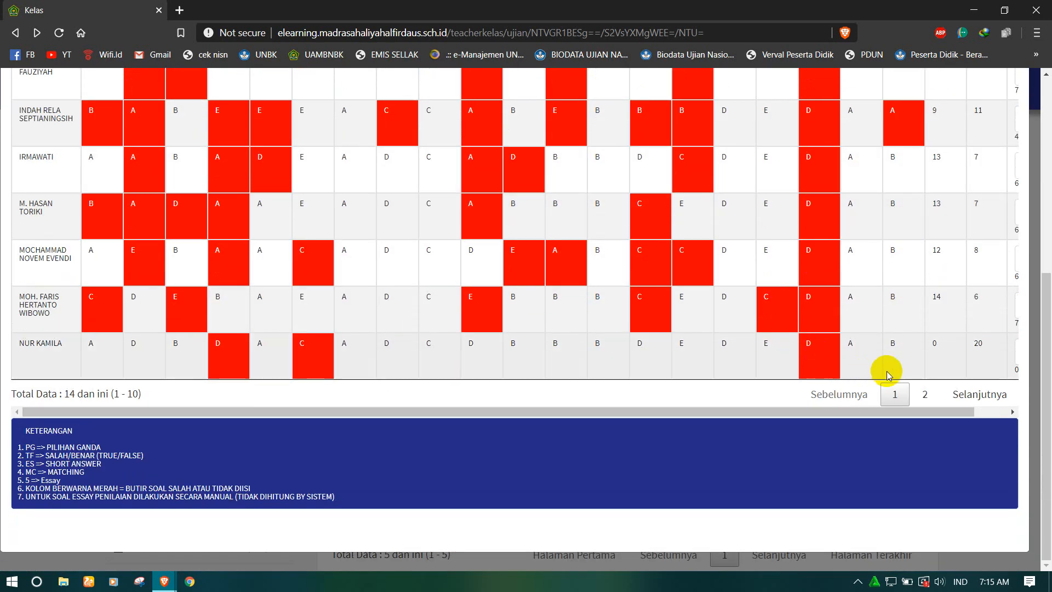
pyautogui.click(925, 394)
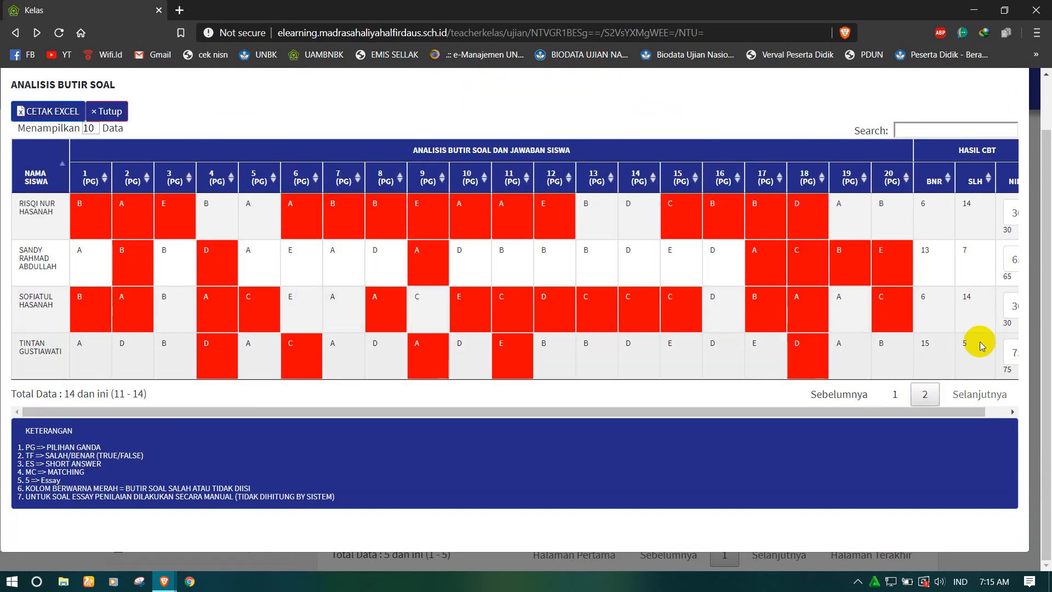
pyautogui.moveTo(940, 412); pyautogui.dragTo(822, 395)
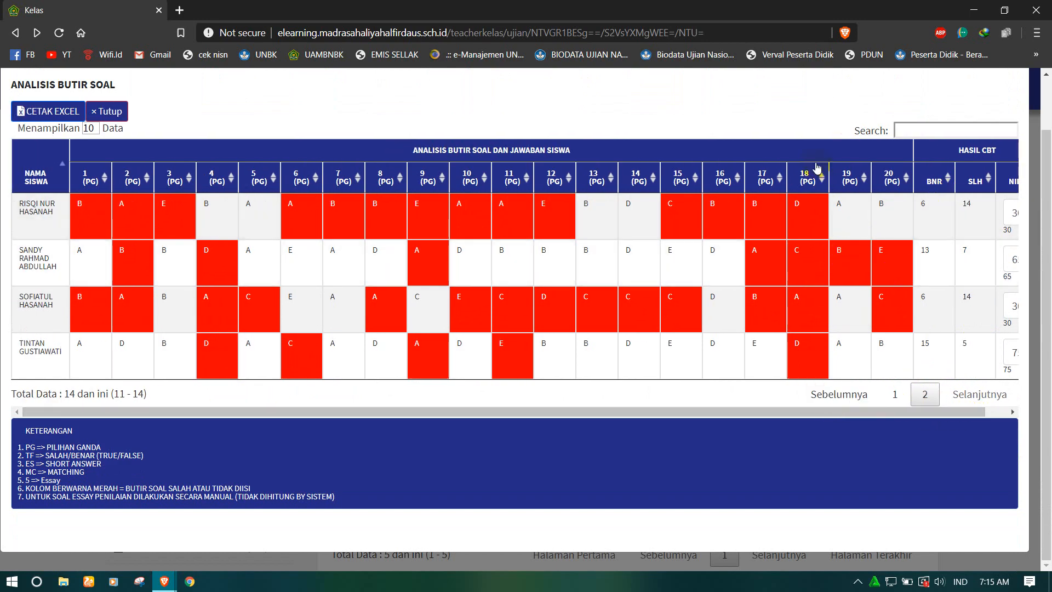
pyautogui.scroll(1, 881, 122)
pyautogui.click(1013, 110)
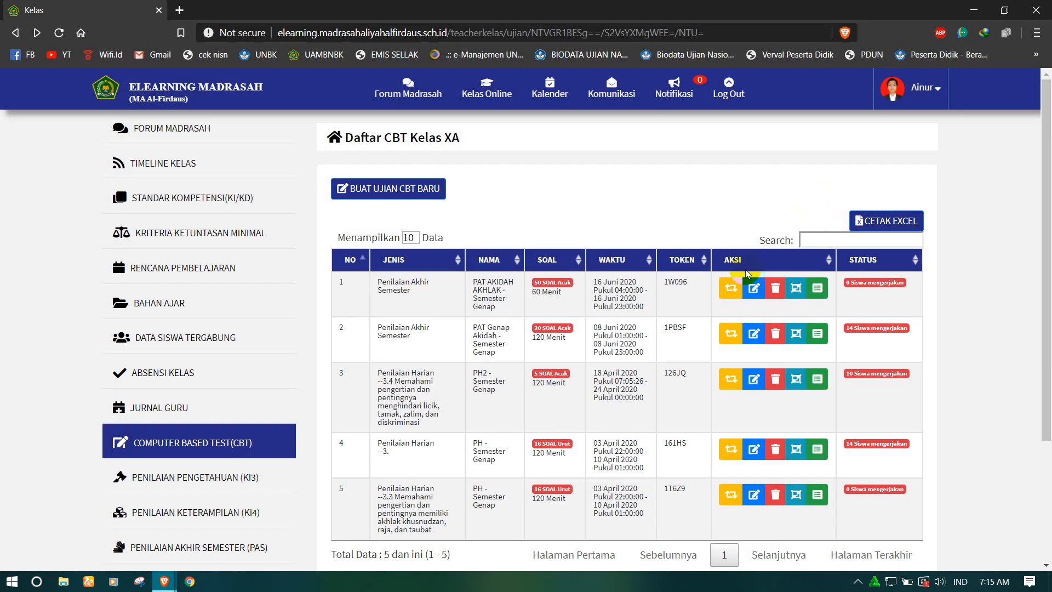
# View the CBT results of the PAT AKIDAH AKHLAK and PAT Genap Akidah exams, then check the notes under the exam list.
pyautogui.click(816, 289)
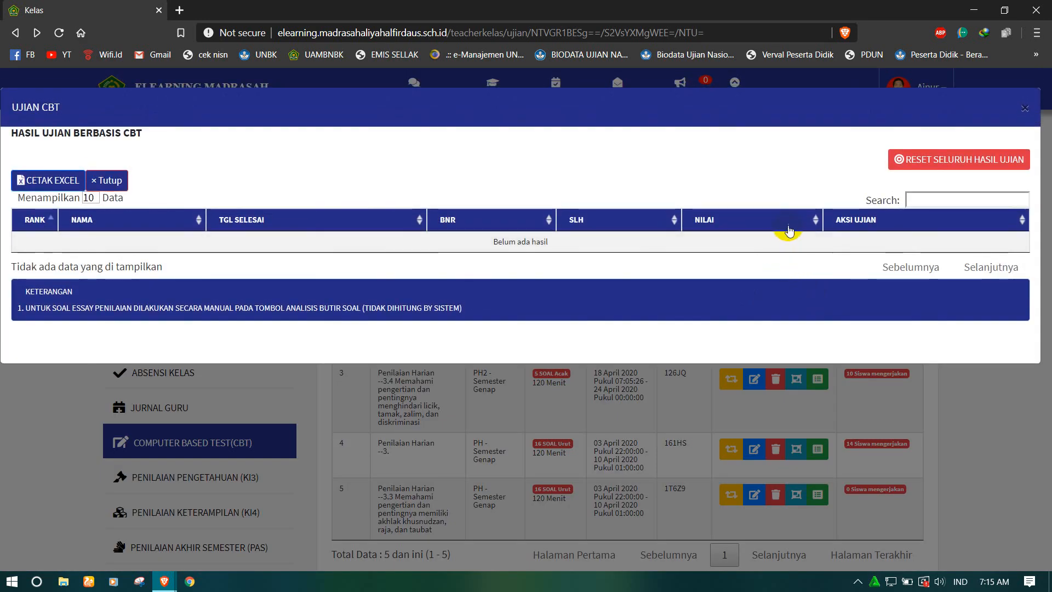
pyautogui.click(1025, 108)
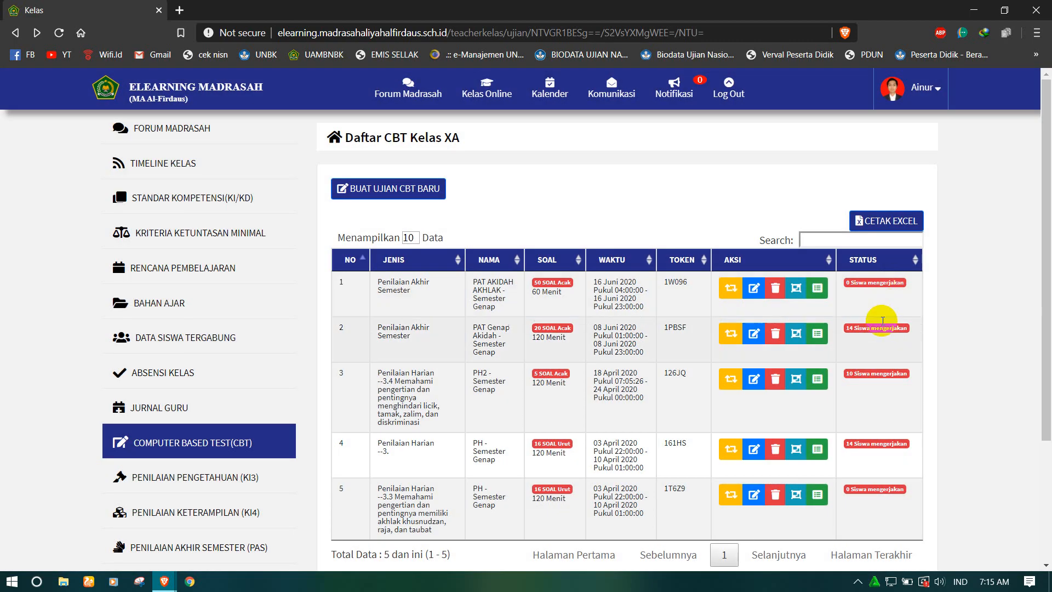
pyautogui.click(817, 333)
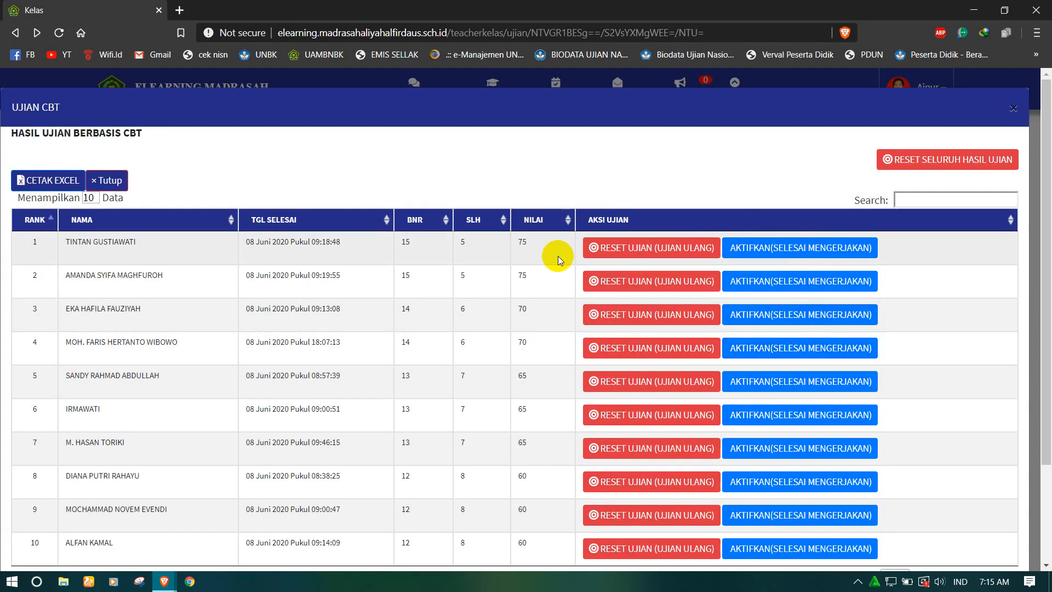
pyautogui.scroll(-3, 558, 255)
pyautogui.scroll(3, 558, 255)
pyautogui.click(1014, 109)
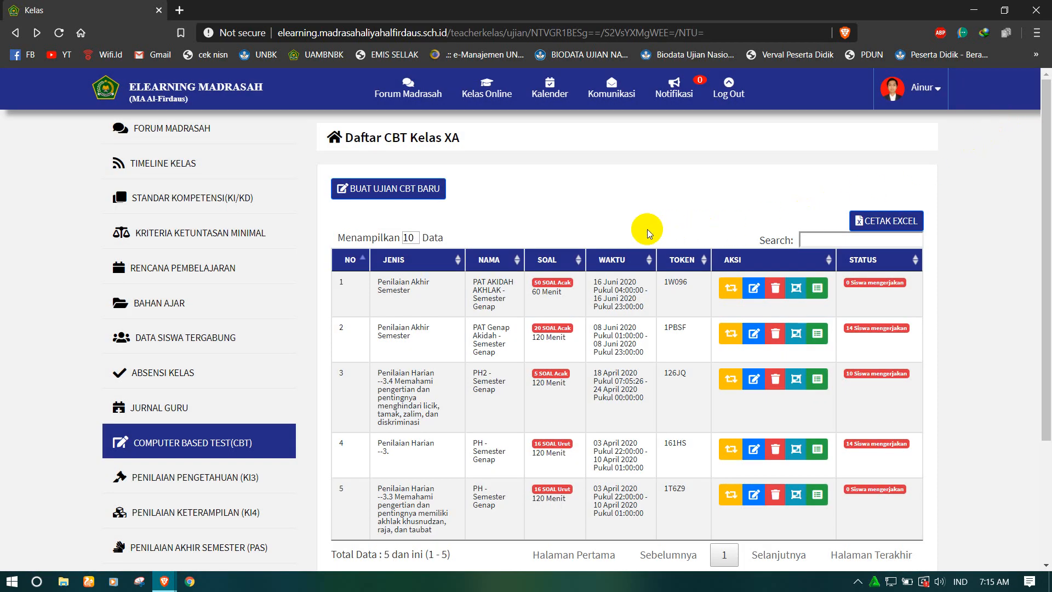
pyautogui.scroll(-3, 632, 205)
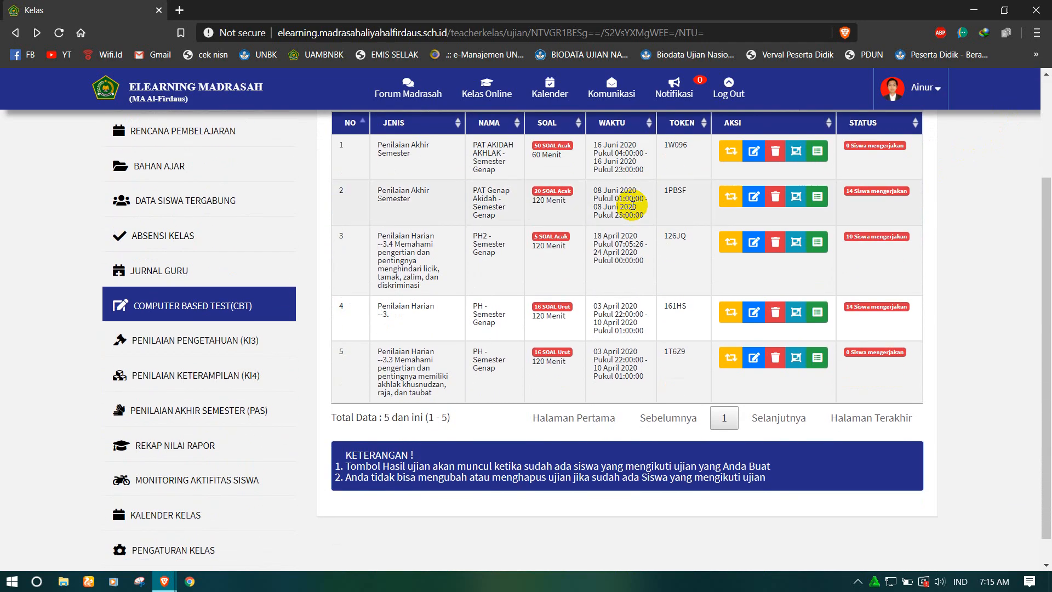
pyautogui.scroll(3, 632, 205)
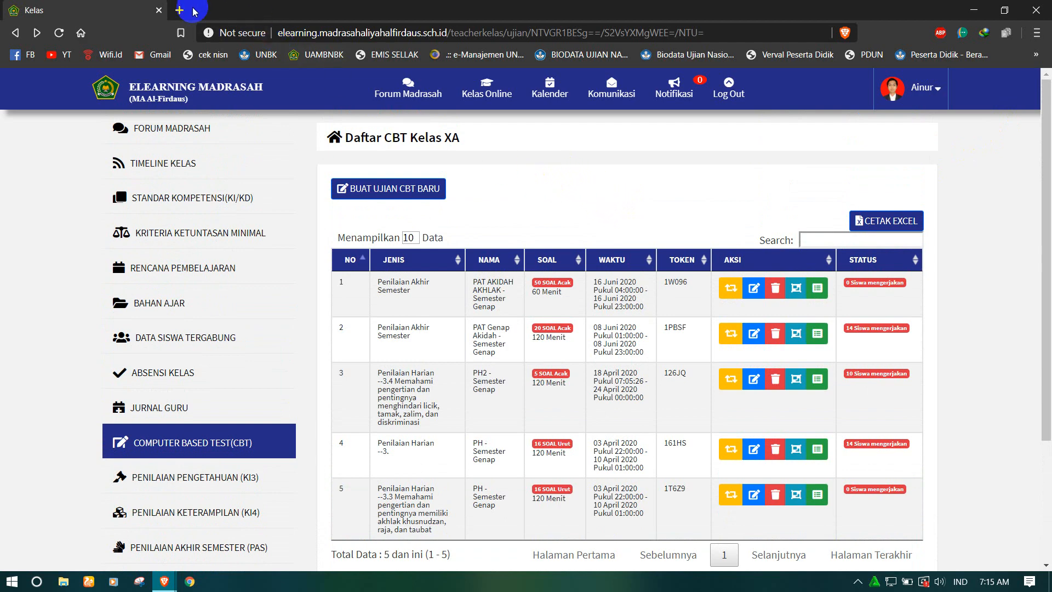
# Switch to the private browser window and log out of the madrasah administrator account.
pyautogui.click(296, 34)
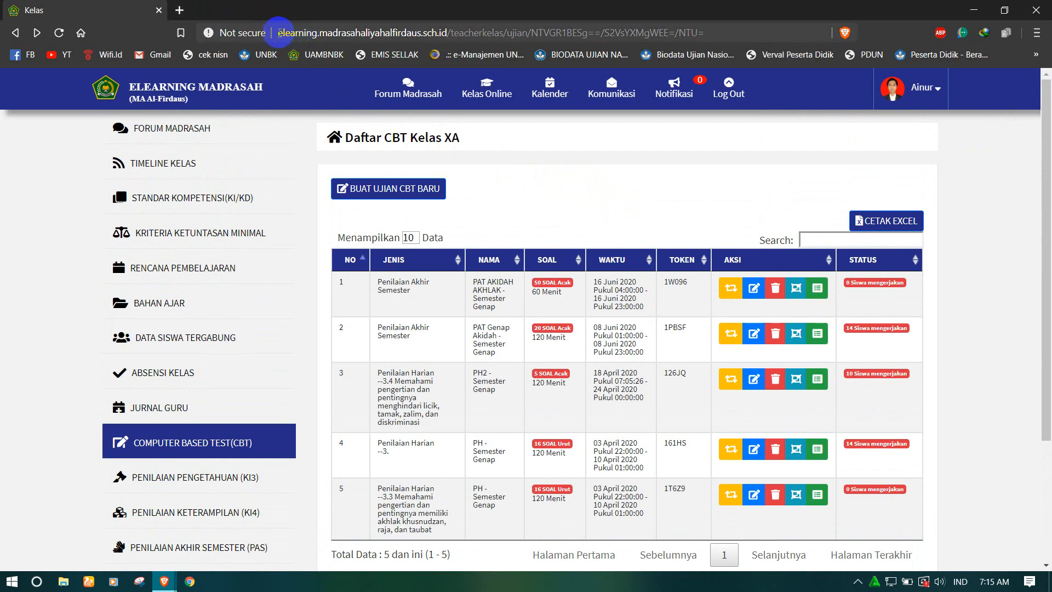
pyautogui.click(166, 580)
pyautogui.click(208, 535)
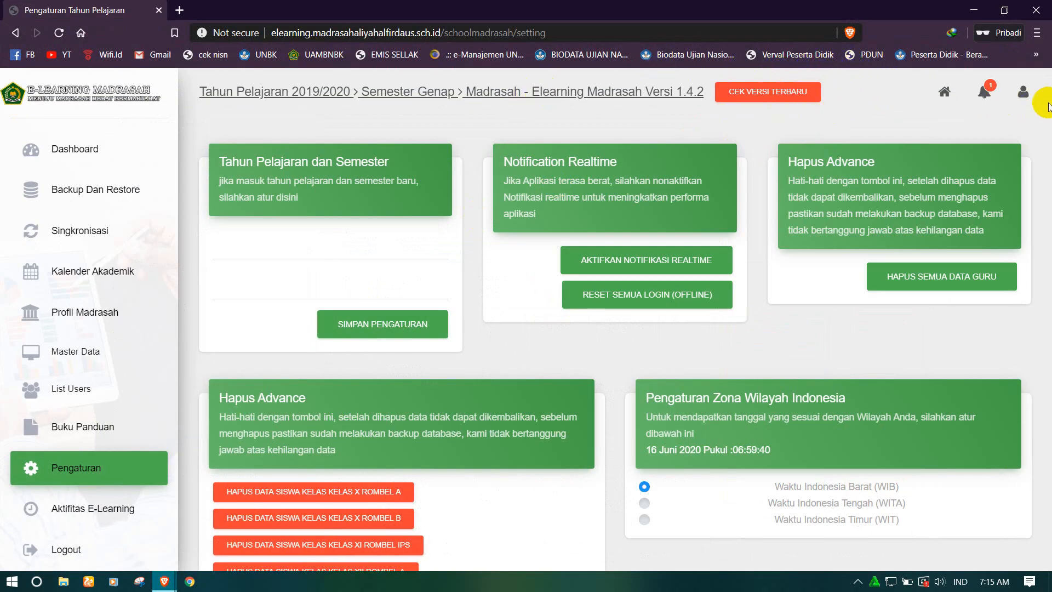
pyautogui.click(1023, 91)
pyautogui.click(997, 170)
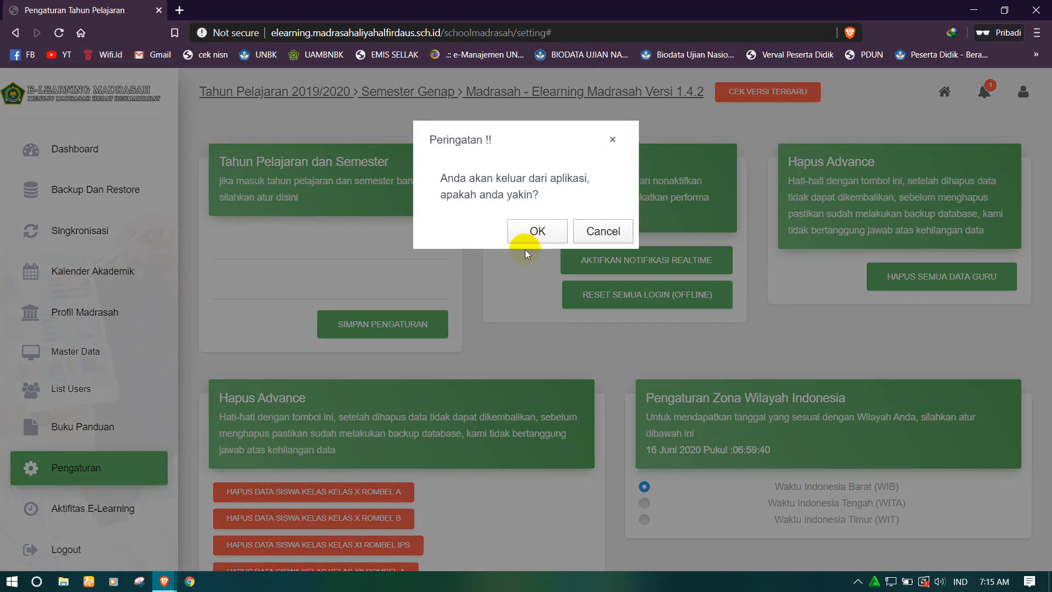
pyautogui.click(546, 232)
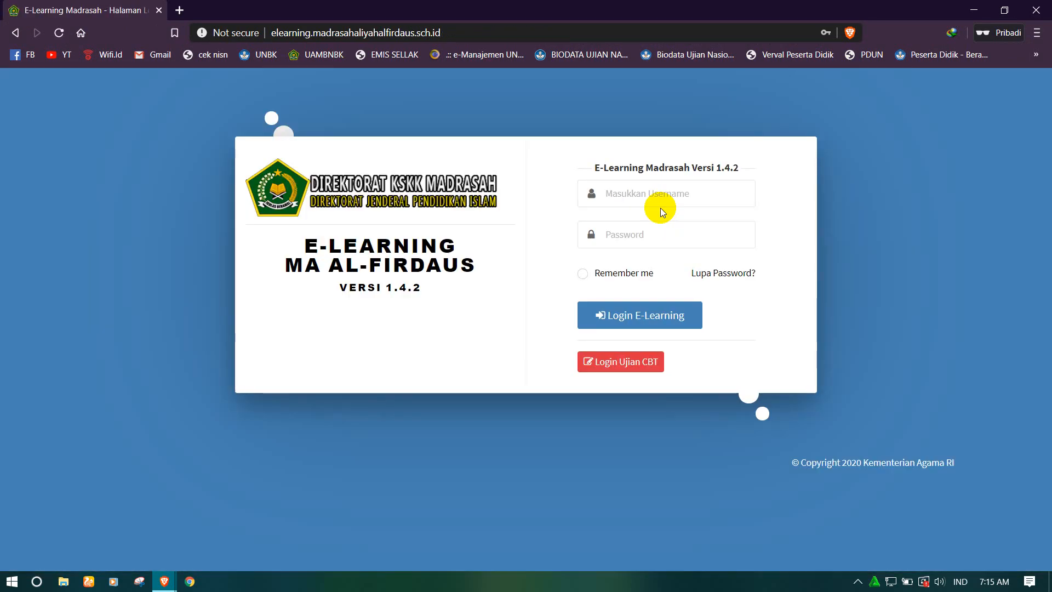
# Open the CBT exam login page and check its NISN, password and exam code fields.
pyautogui.click(592, 195)
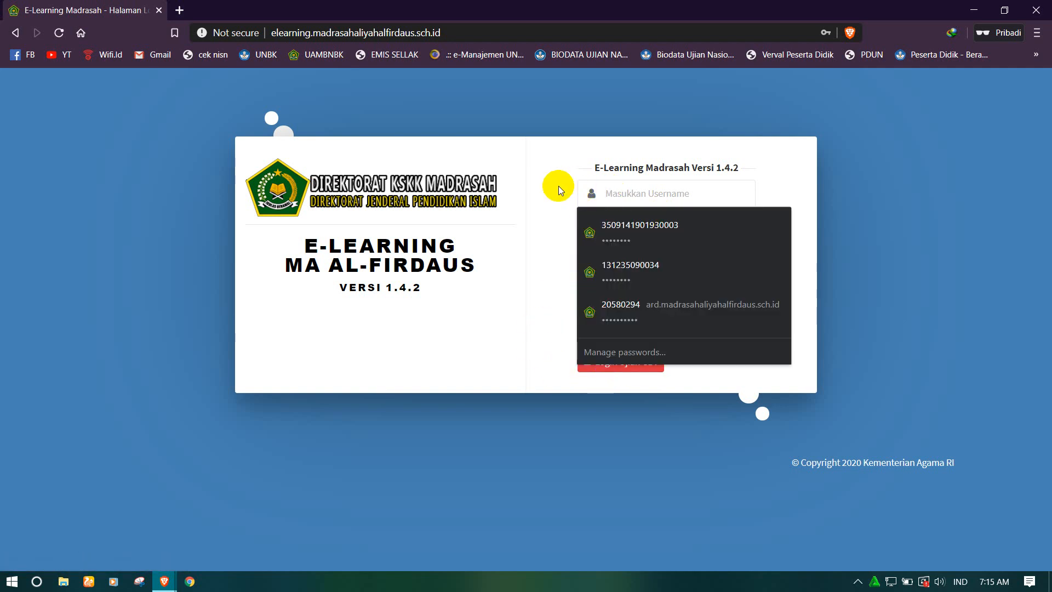
pyautogui.click(608, 195)
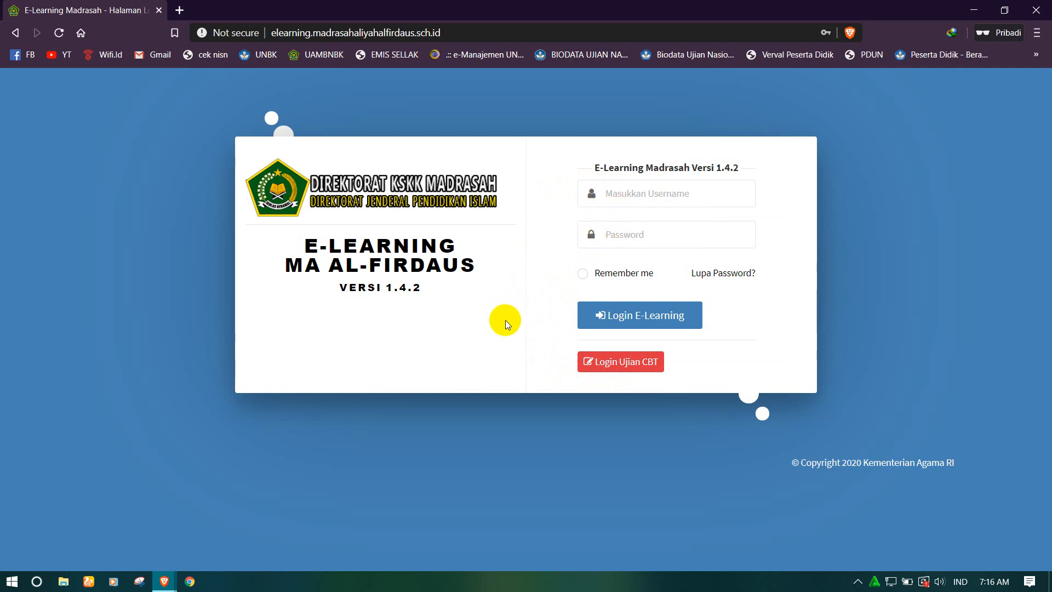
pyautogui.click(584, 364)
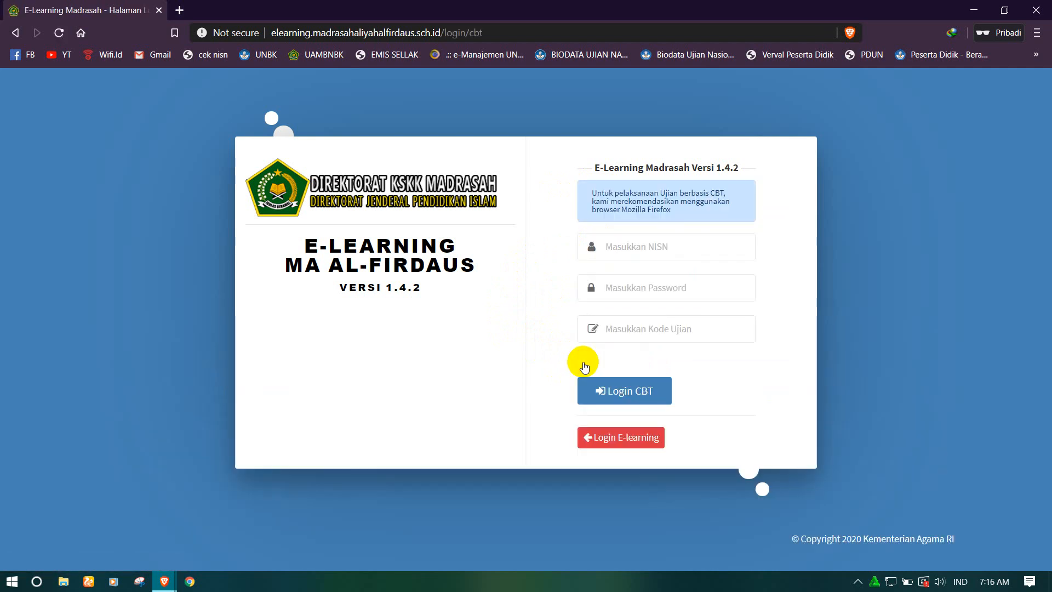
pyautogui.click(634, 245)
pyautogui.click(564, 236)
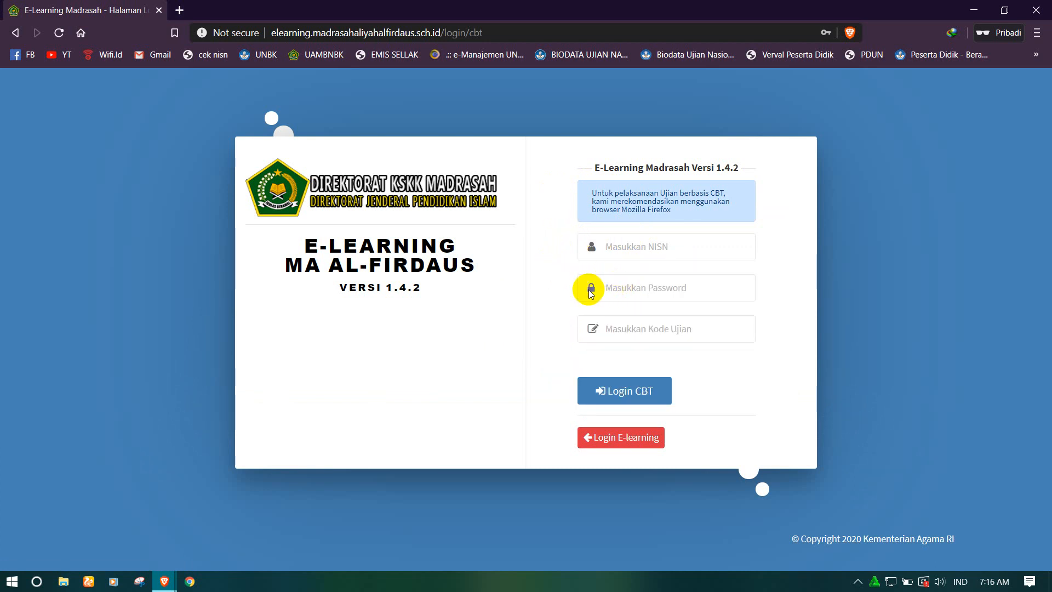
pyautogui.click(607, 329)
pyautogui.click(548, 320)
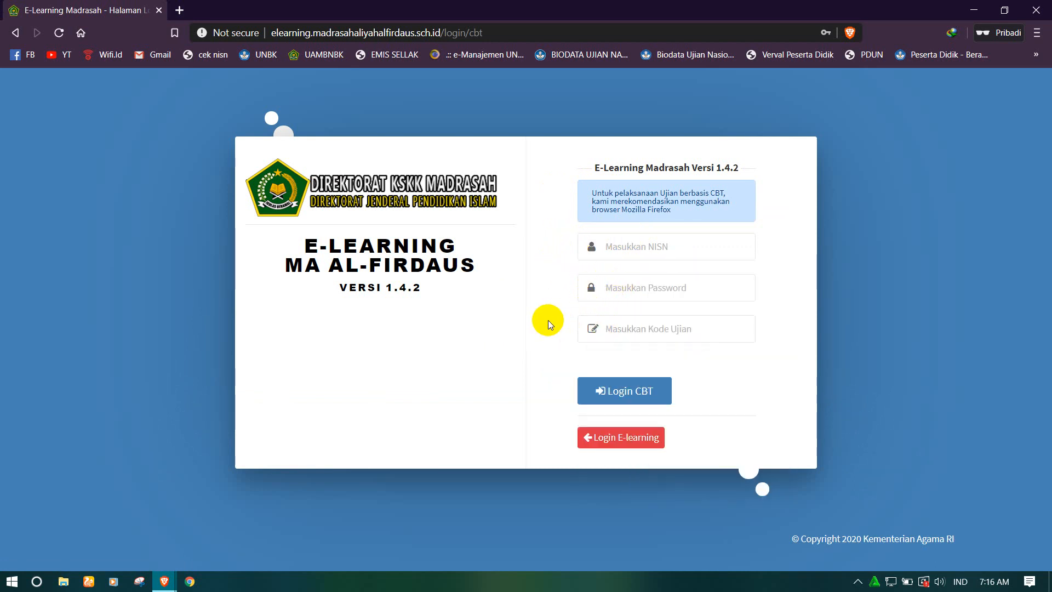
# Switch back to the teacher's browser window and copy the token of the PAT AKIDAH AKHLAK exam from the Kelas XA list.
pyautogui.click(164, 581)
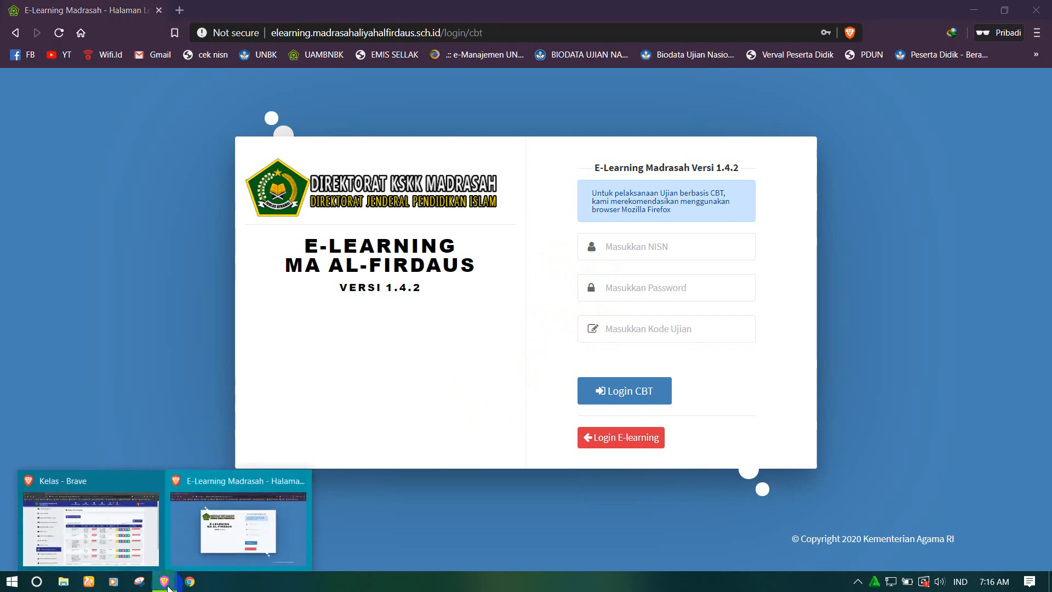
pyautogui.click(119, 539)
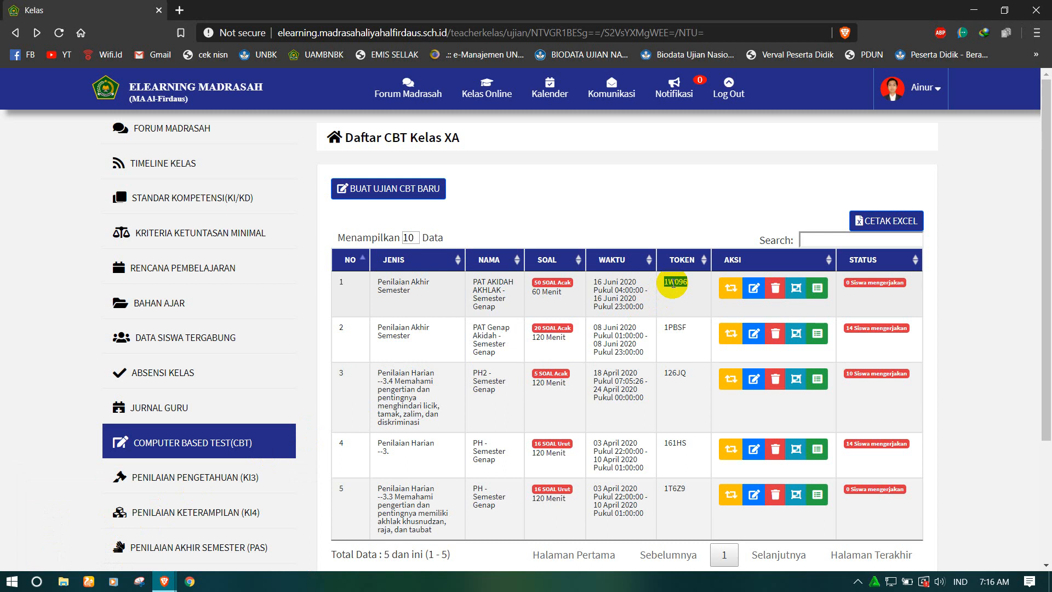
pyautogui.rightClick(672, 283)
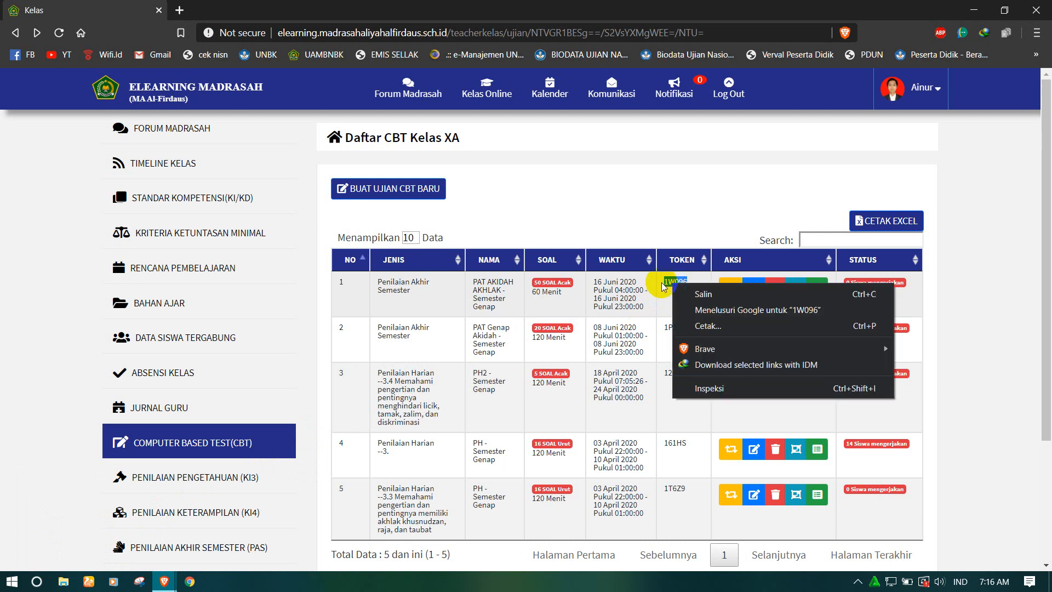
pyautogui.press('Escape')
pyautogui.rightClick(673, 285)
pyautogui.click(701, 293)
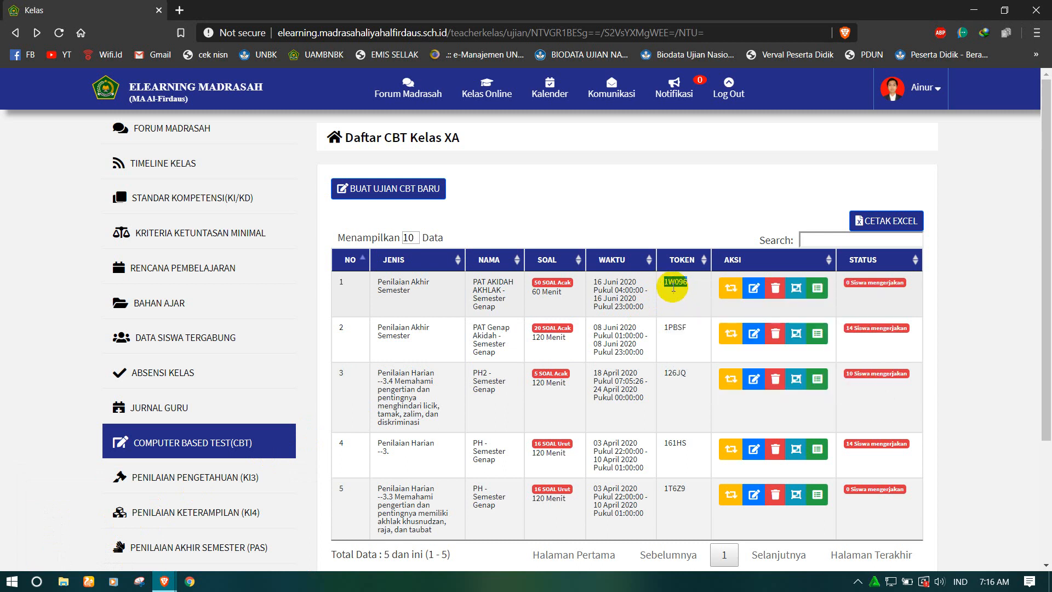
# Switch to the private browser window and paste the copied exam token into the exam code field of the CBT login form.
pyautogui.moveTo(163, 581)
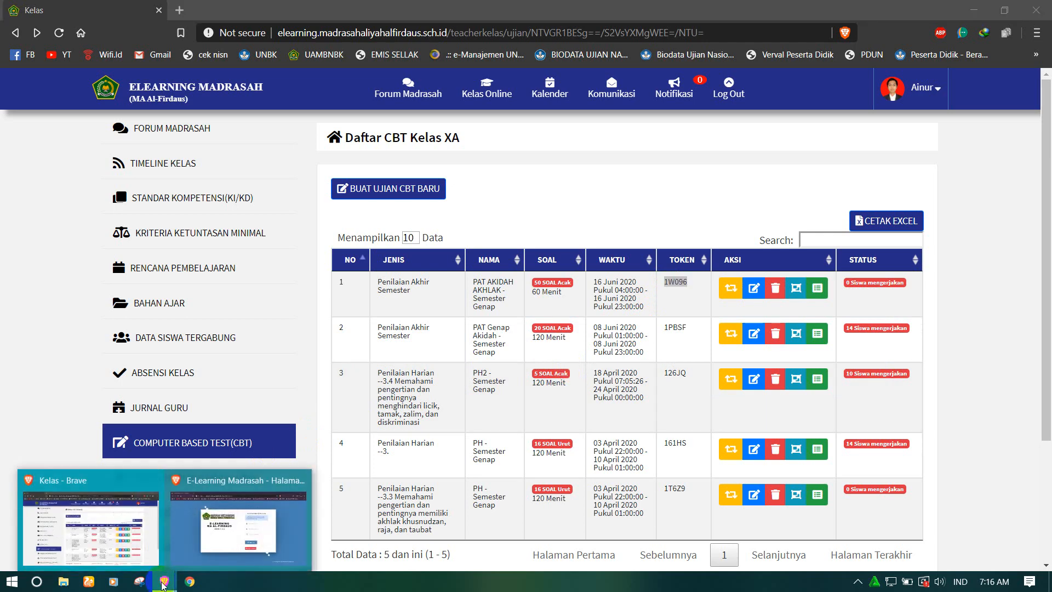
pyautogui.click(244, 538)
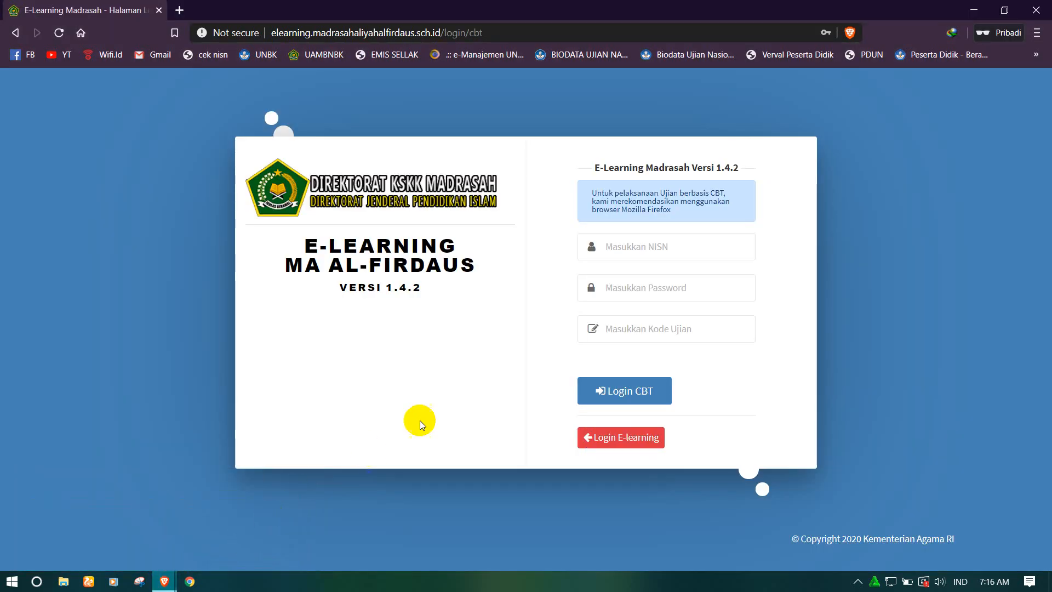
pyautogui.click(625, 327)
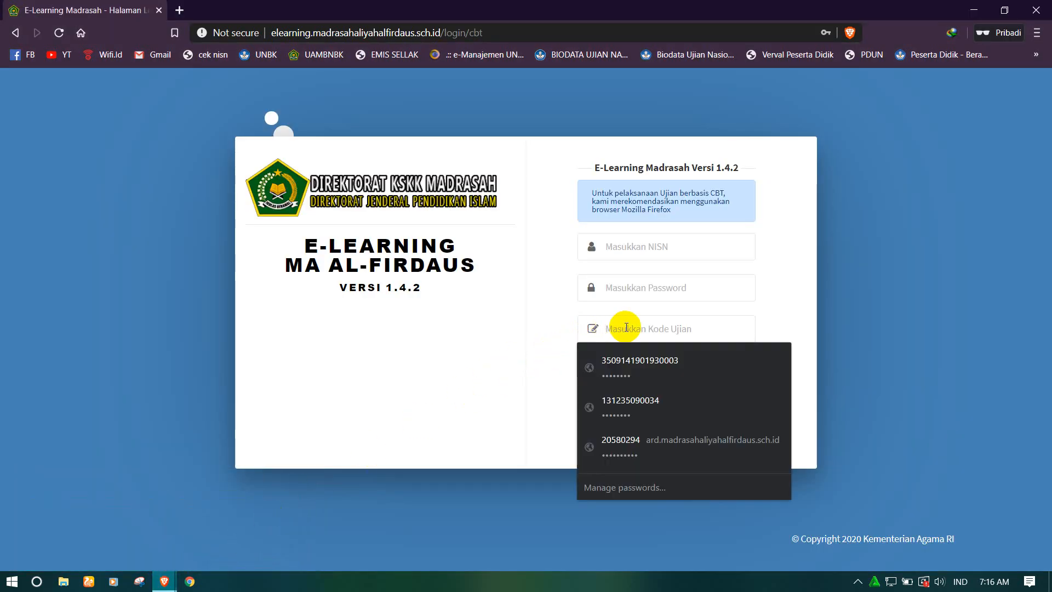
pyautogui.hotkey('ctrl', 'v')
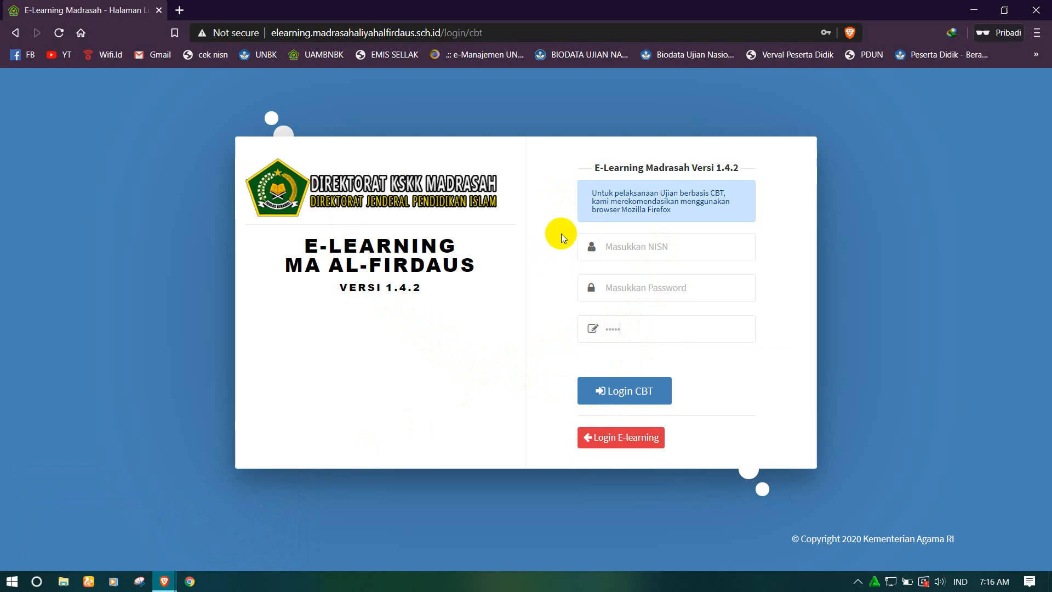
# Close the private browser window and log out of the teacher's e-learning account, confirming the exit.
pyautogui.click(1037, 10)
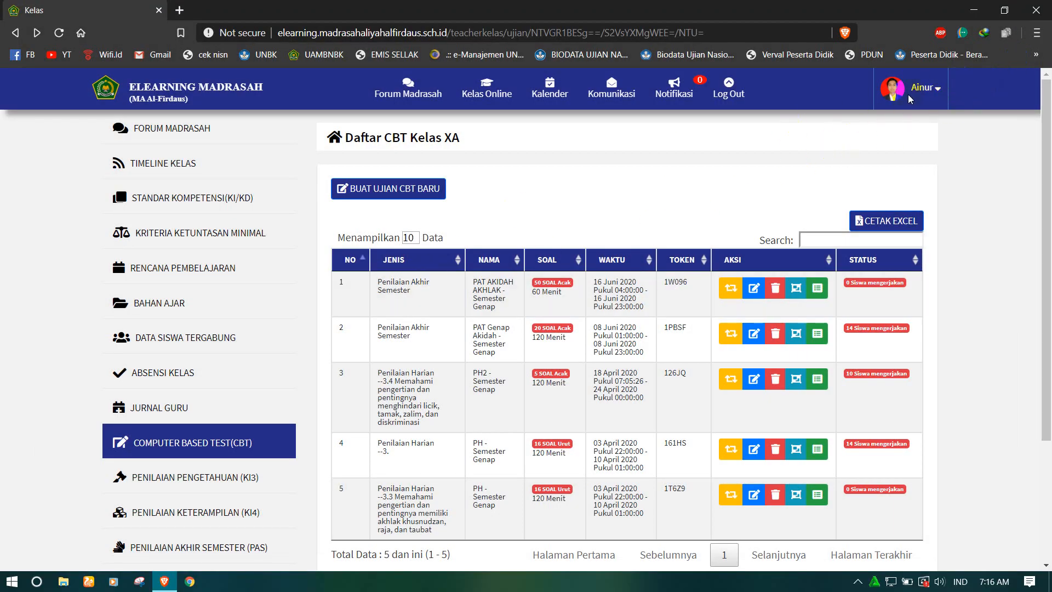
pyautogui.click(911, 98)
pyautogui.click(866, 196)
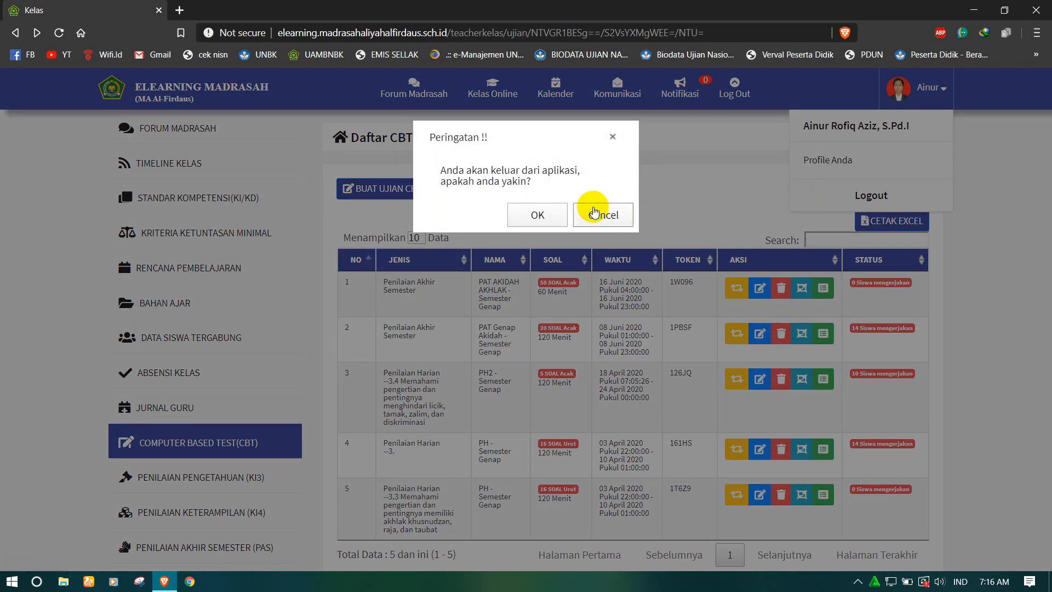
pyautogui.click(536, 214)
pyautogui.click(856, 198)
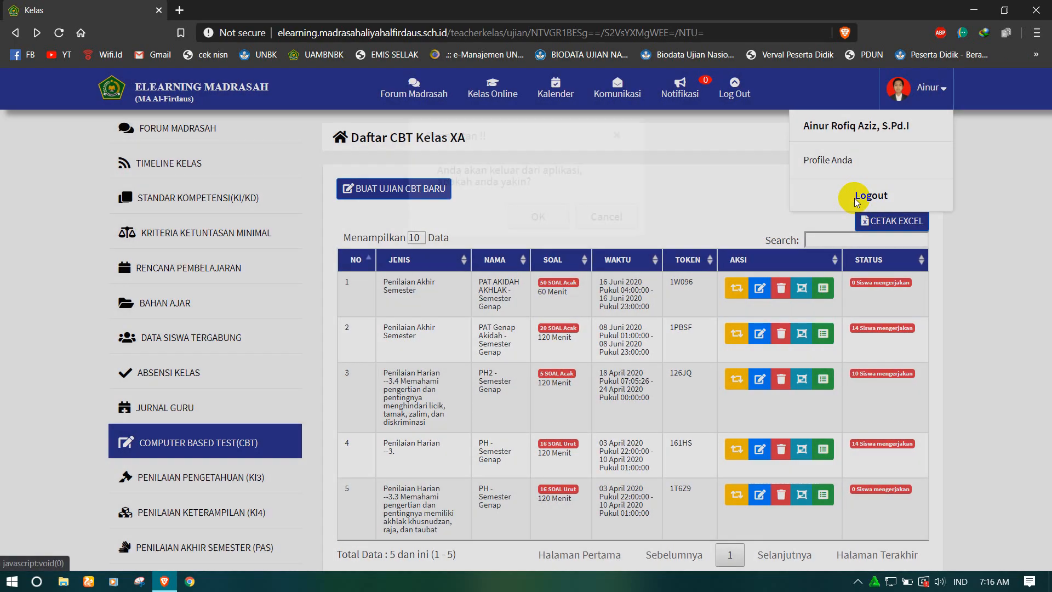
pyautogui.click(541, 216)
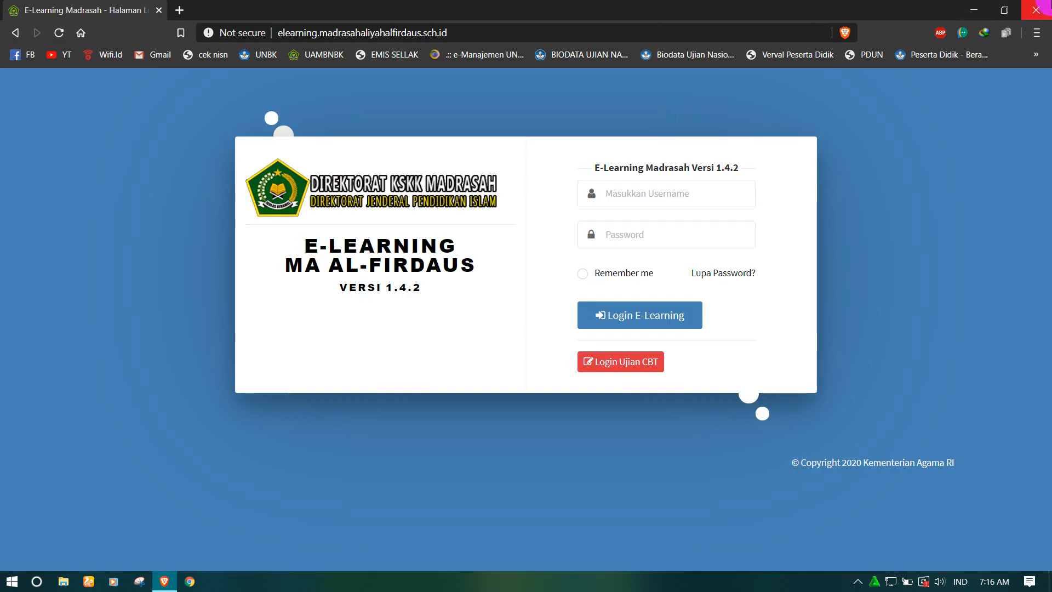
# Close the remaining browser window and refresh the Windows desktop.
pyautogui.click(1035, 10)
pyautogui.rightClick(524, 118)
pyautogui.click(542, 158)
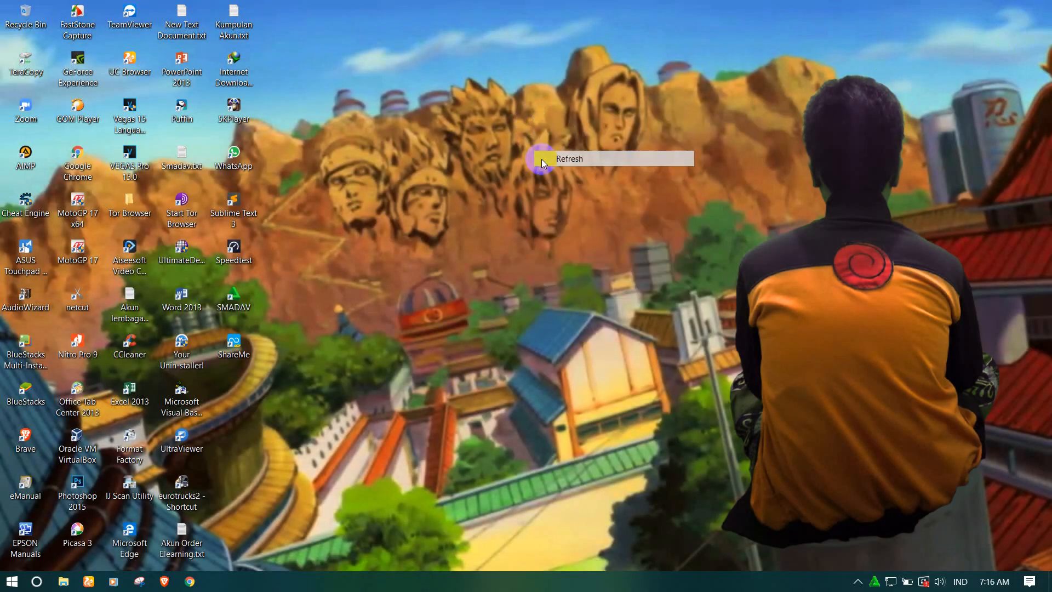